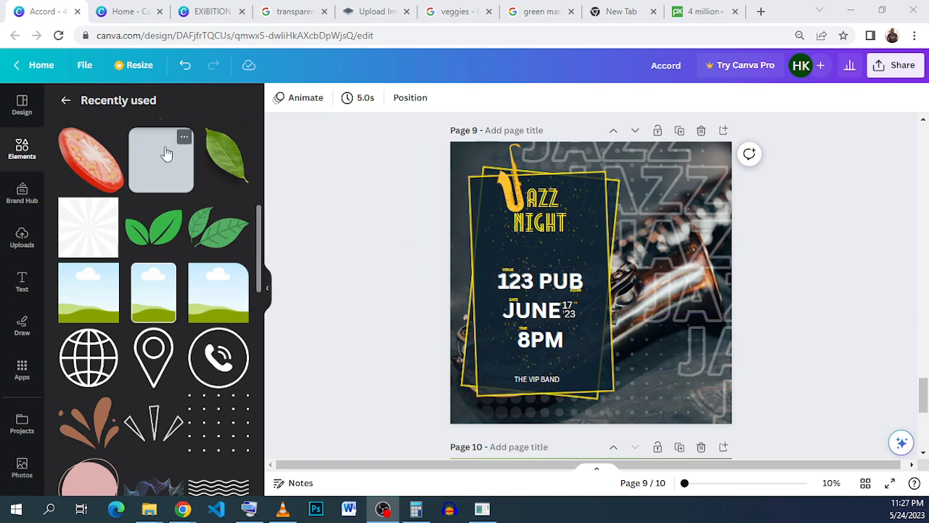
Compare the blank page 6 of the EXIBITION design with the Jazz Night poster in the Accord design
{"action": "left_click", "coordinate": [214, 11]}
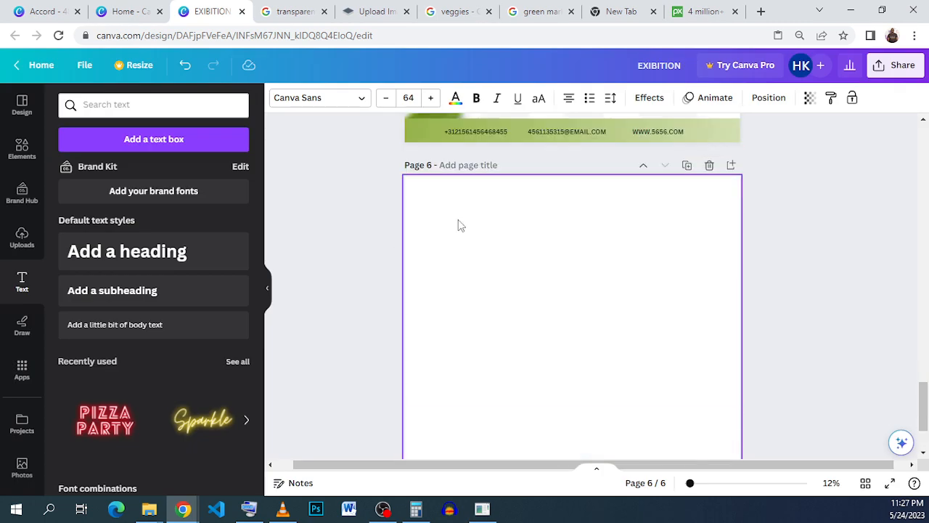
{"action": "scroll", "coordinate": [508, 219], "scroll_direction": "down", "scroll_amount": 1}
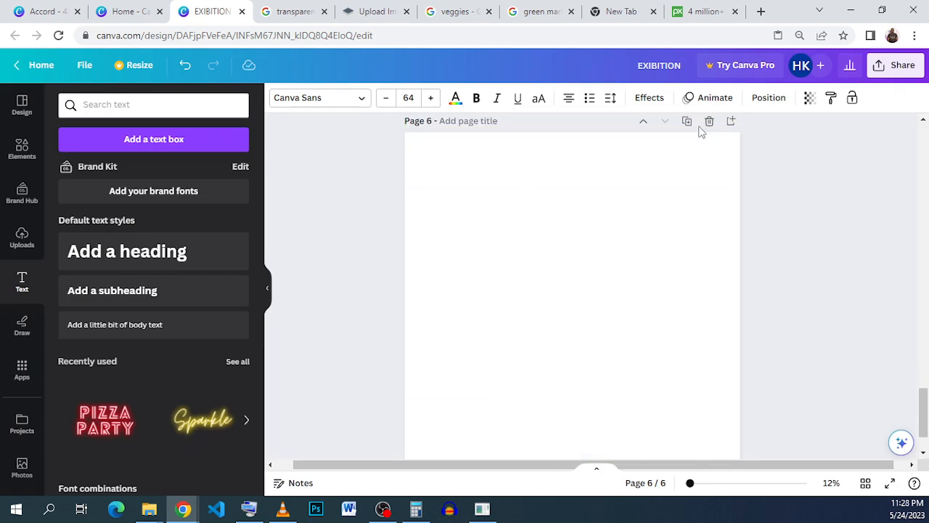
{"action": "scroll", "coordinate": [700, 203], "scroll_direction": "down", "scroll_amount": 1}
{"action": "scroll", "coordinate": [700, 204], "scroll_direction": "up", "scroll_amount": 1}
{"action": "scroll", "coordinate": [923, 405], "scroll_direction": "down", "scroll_amount": 1}
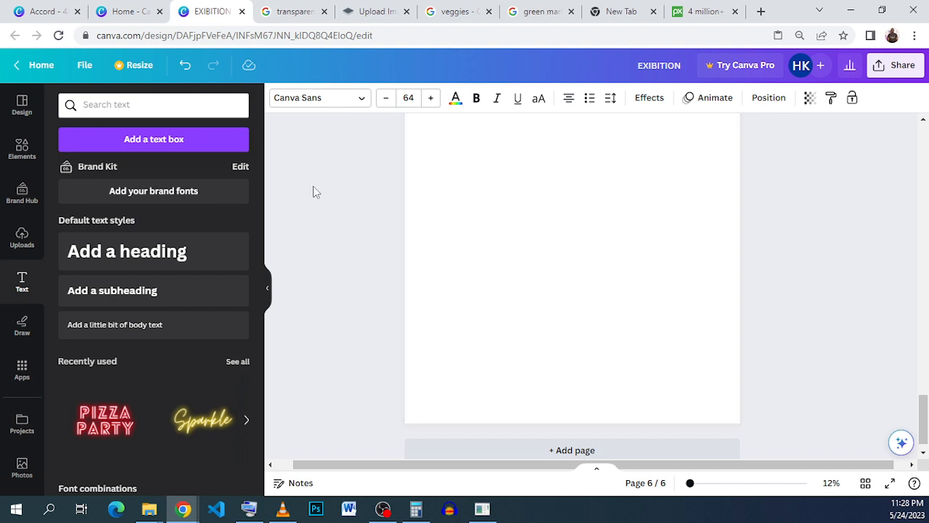
{"action": "left_click", "coordinate": [38, 11]}
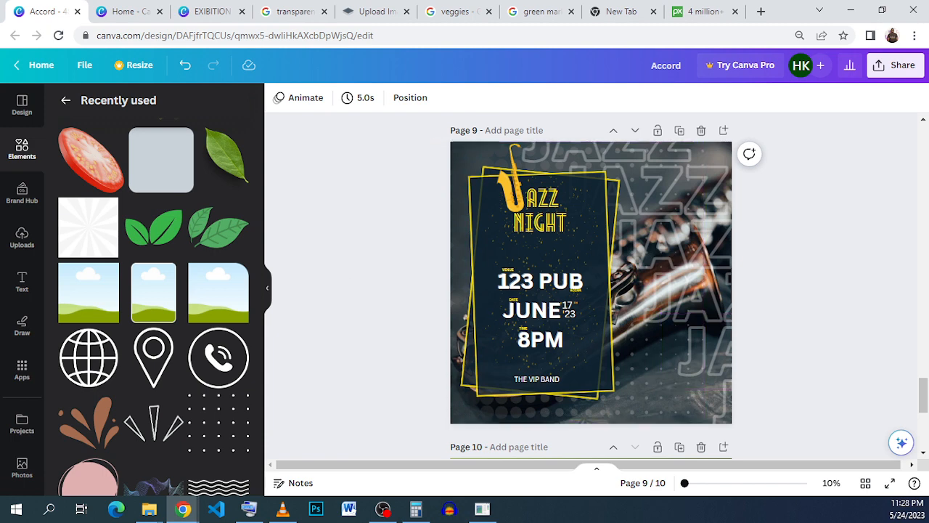
{"action": "left_click", "coordinate": [188, 13]}
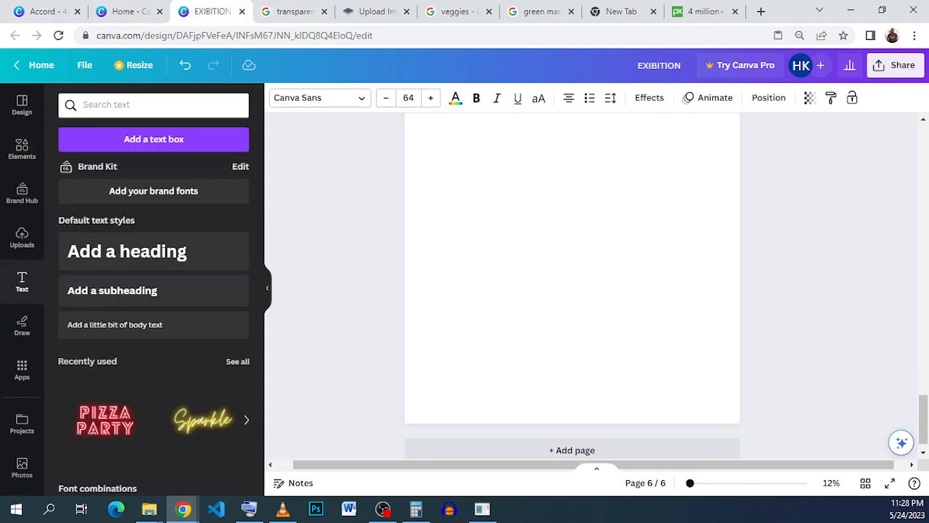
Search the elements library for jazz photos and browse through the results
{"action": "left_click", "coordinate": [139, 104]}
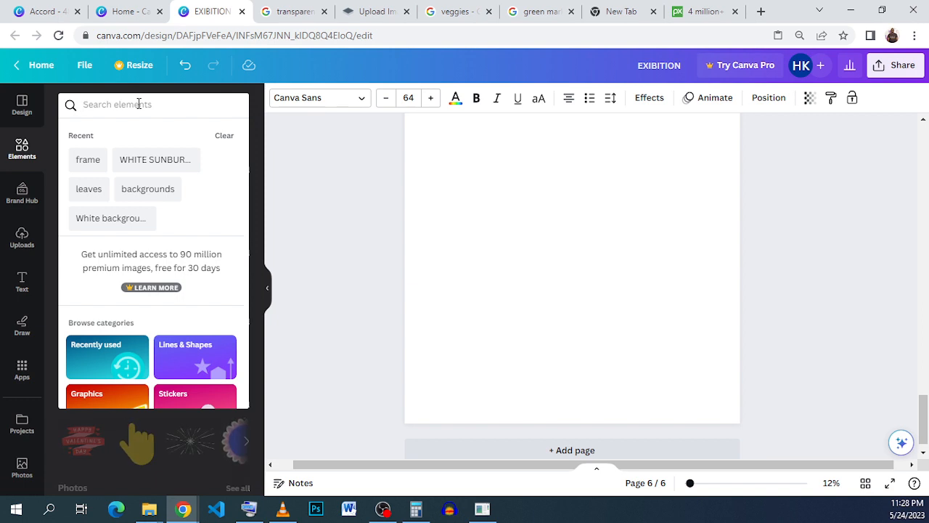
{"action": "type", "text": "JA"}
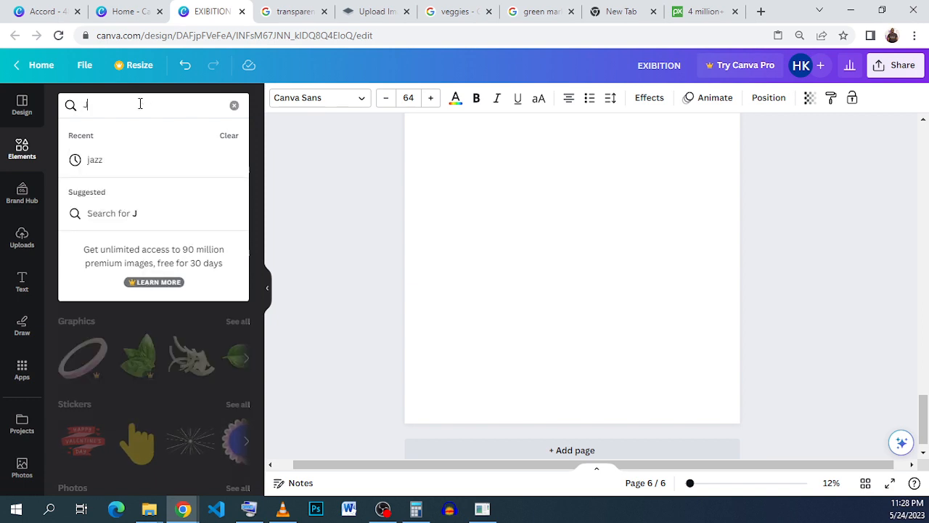
{"action": "left_click", "coordinate": [139, 161]}
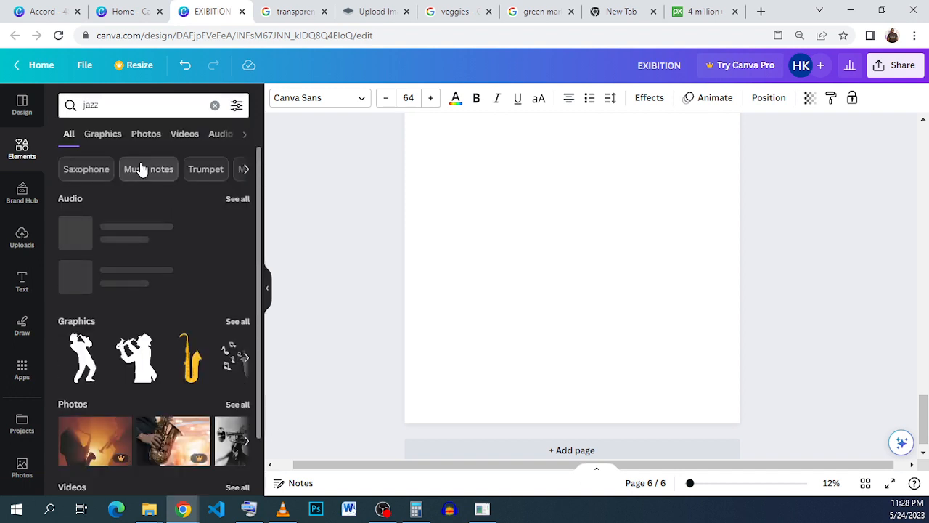
{"action": "left_click", "coordinate": [229, 406]}
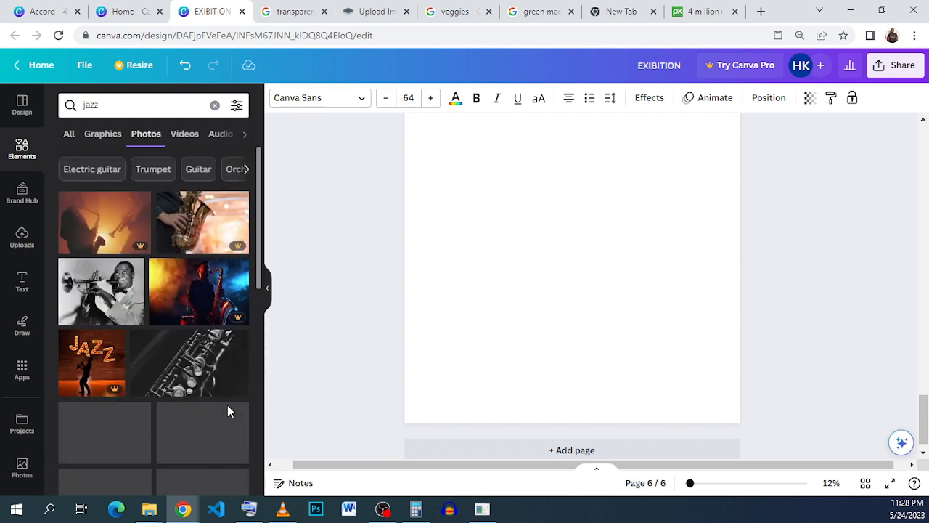
{"action": "scroll", "coordinate": [203, 399], "scroll_direction": "down", "scroll_amount": 2}
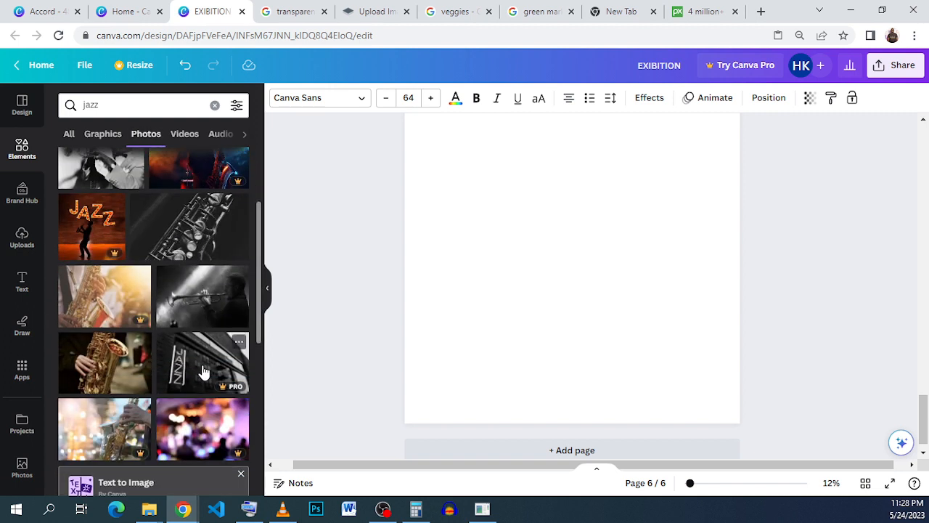
{"action": "scroll", "coordinate": [204, 372], "scroll_direction": "down", "scroll_amount": 1}
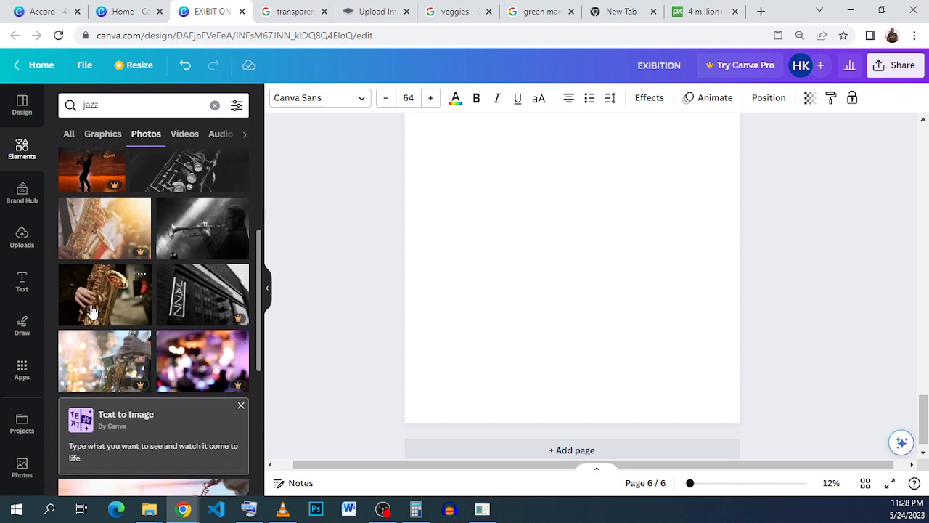
{"action": "scroll", "coordinate": [109, 301], "scroll_direction": "down", "scroll_amount": 2}
{"action": "scroll", "coordinate": [113, 302], "scroll_direction": "down", "scroll_amount": 2}
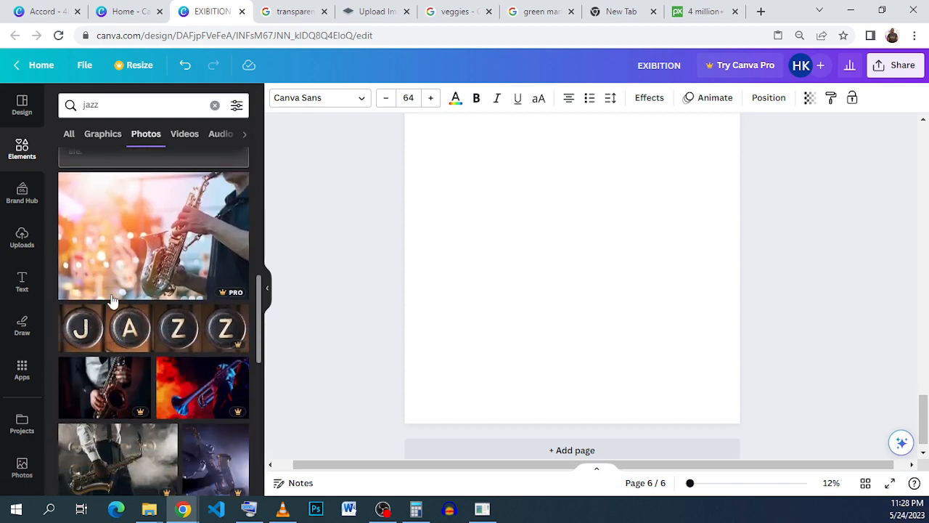
{"action": "scroll", "coordinate": [113, 301], "scroll_direction": "down", "scroll_amount": 2}
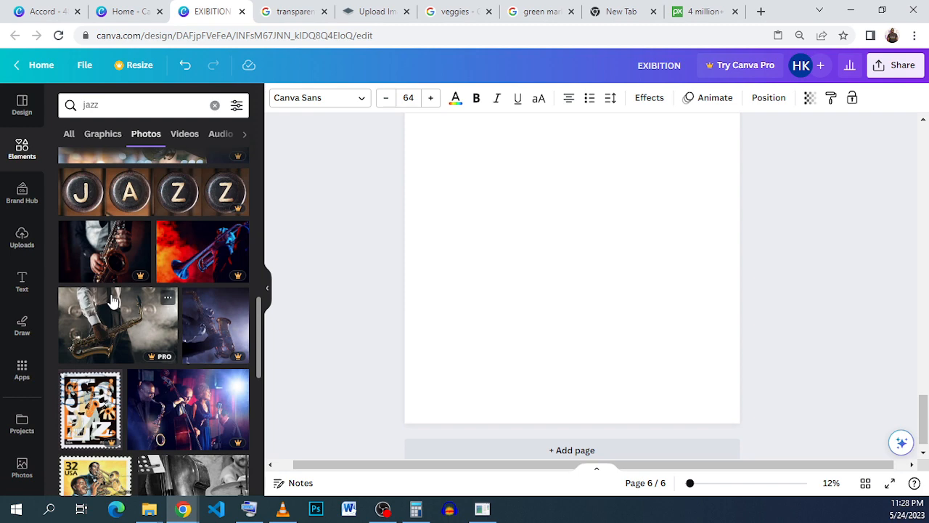
{"action": "scroll", "coordinate": [112, 302], "scroll_direction": "down", "scroll_amount": 2}
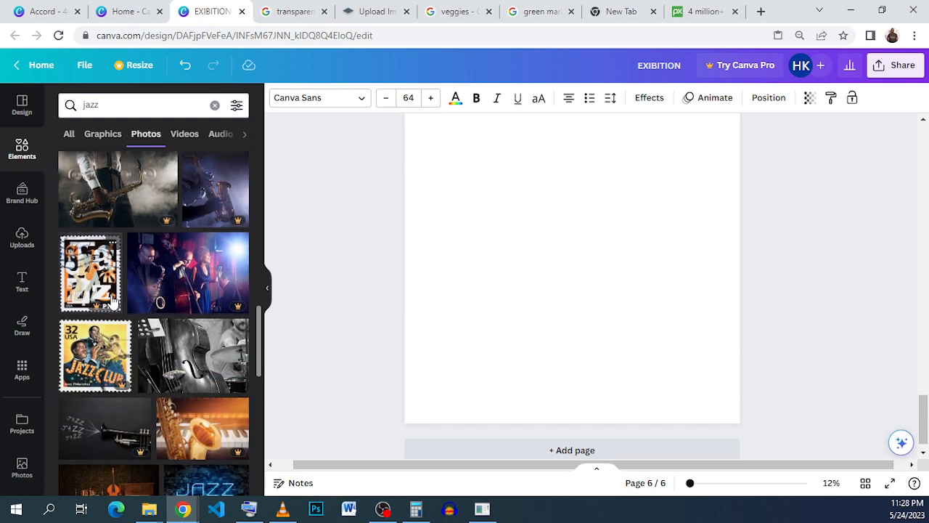
{"action": "scroll", "coordinate": [113, 294], "scroll_direction": "down", "scroll_amount": 3}
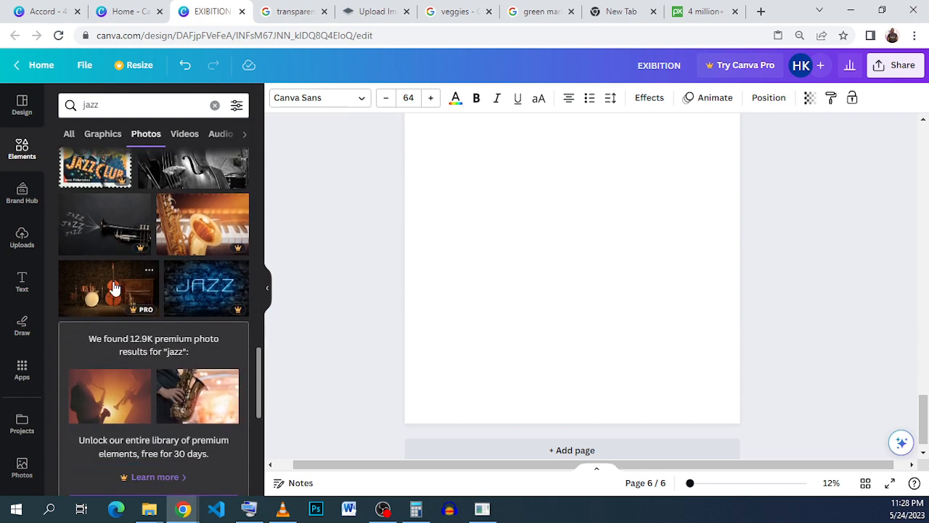
{"action": "scroll", "coordinate": [114, 288], "scroll_direction": "down", "scroll_amount": 5}
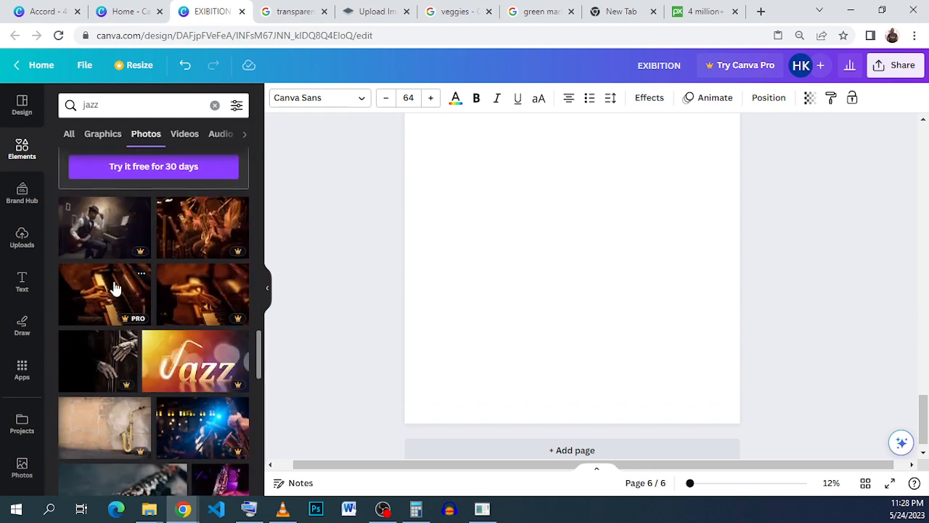
{"action": "scroll", "coordinate": [114, 288], "scroll_direction": "down", "scroll_amount": 3}
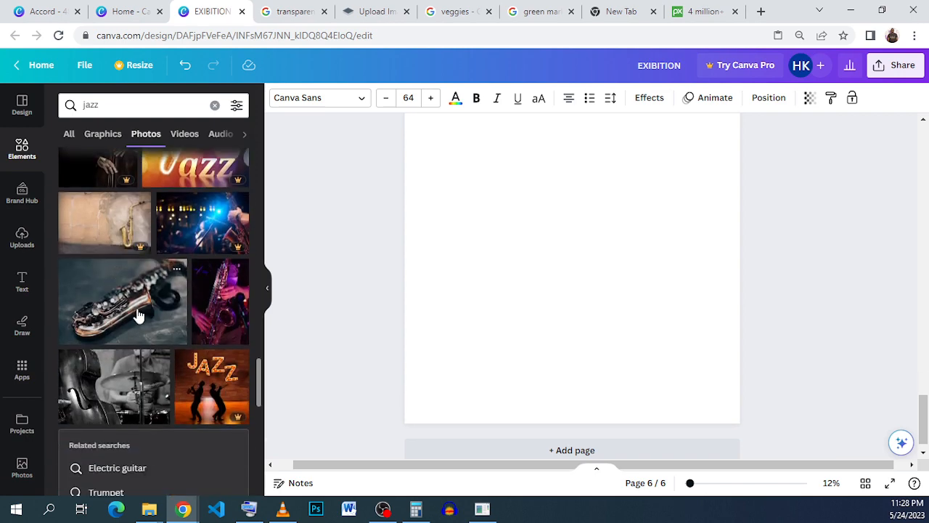
Add the Silver Saxophone on Black Surface photo to page 6
{"action": "left_click", "coordinate": [176, 269]}
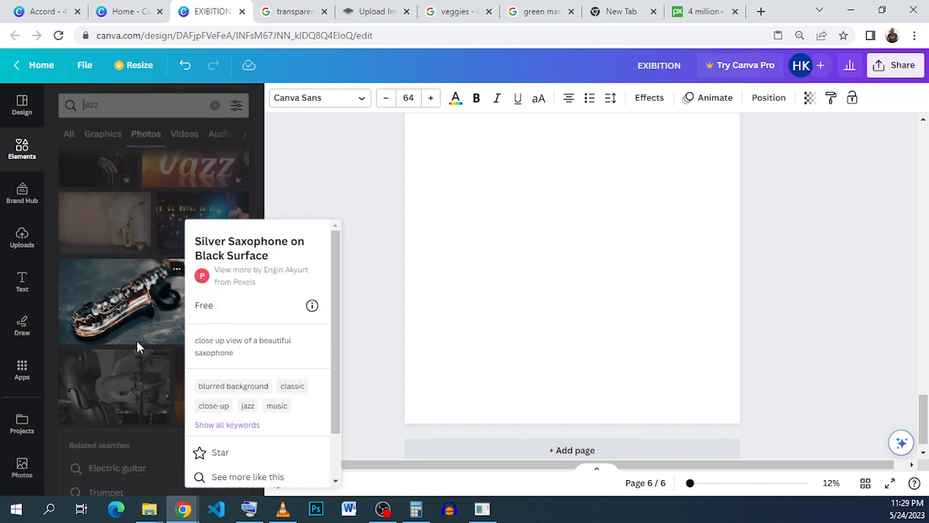
{"action": "left_click", "coordinate": [134, 310]}
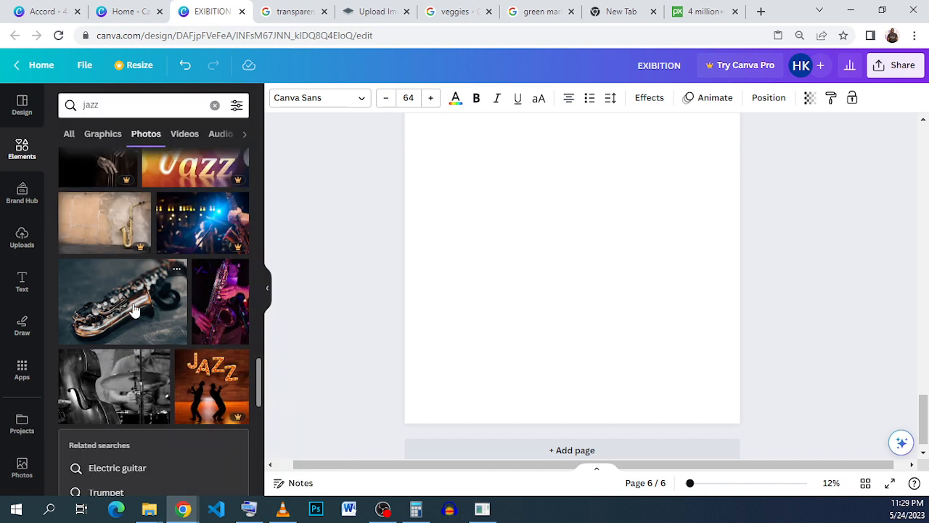
{"action": "left_click", "coordinate": [135, 310]}
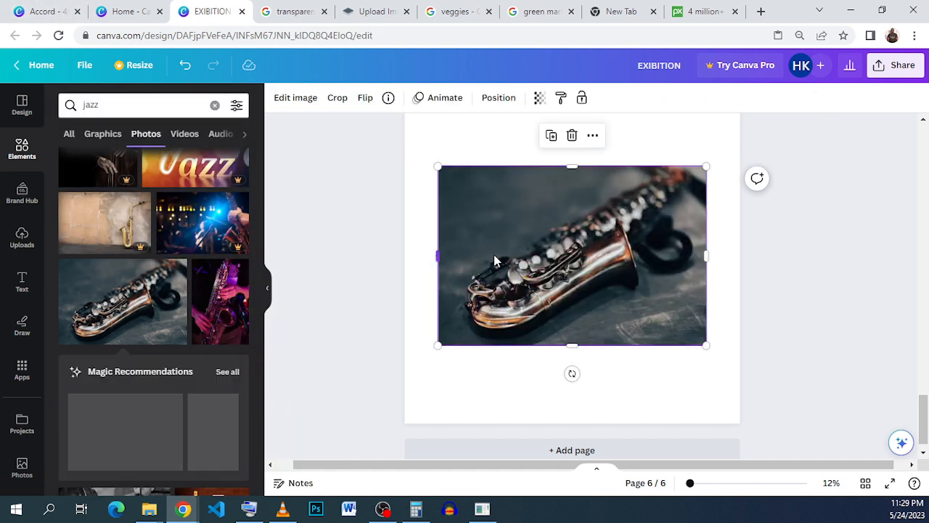
Move and enlarge the saxophone photo so it fills the whole of page 6
{"action": "left_click_drag", "start_coordinate": [493, 254], "coordinate": [450, 196]}
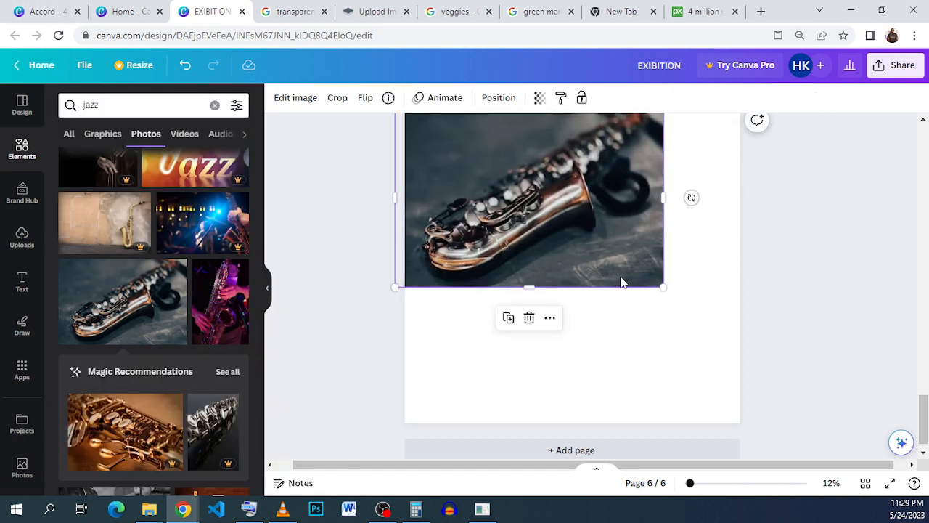
{"action": "left_click_drag", "start_coordinate": [660, 285], "coordinate": [838, 472]}
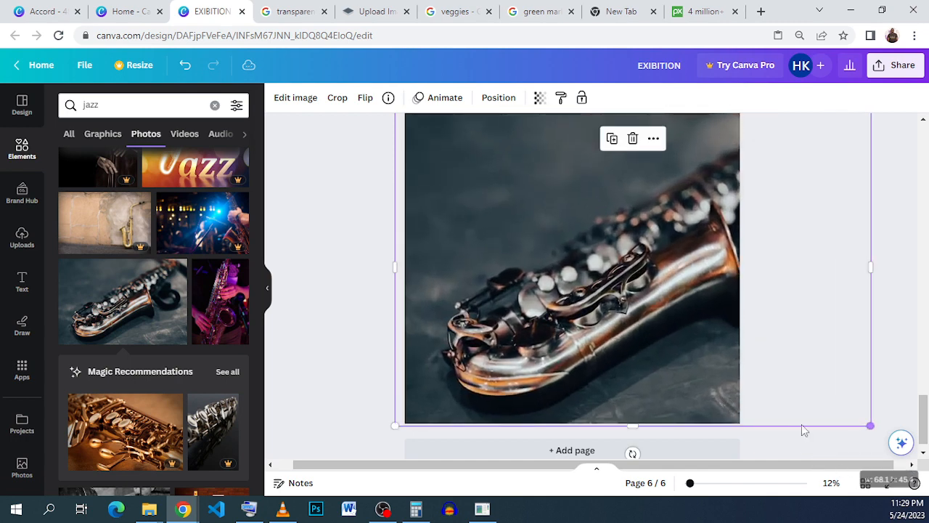
{"action": "left_click_drag", "start_coordinate": [759, 397], "coordinate": [739, 394]}
{"action": "left_click", "coordinate": [864, 302]}
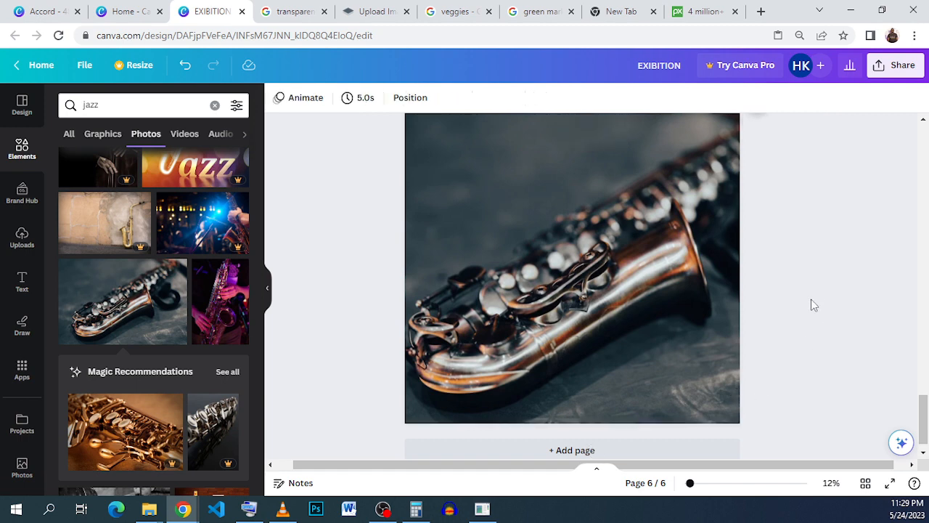
Check the Jazz Night poster in the Accord design, then return to the EXIBITION design
{"action": "left_click", "coordinate": [34, 13]}
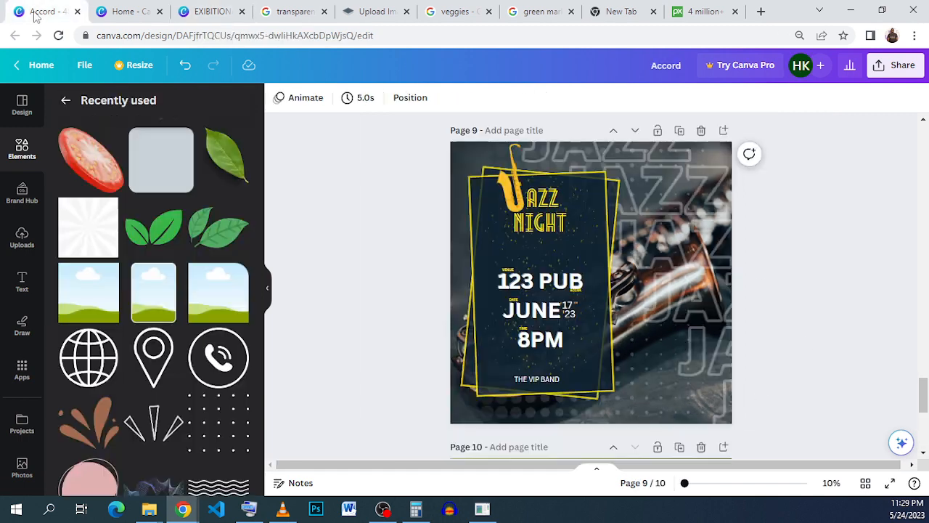
{"action": "left_click", "coordinate": [208, 12]}
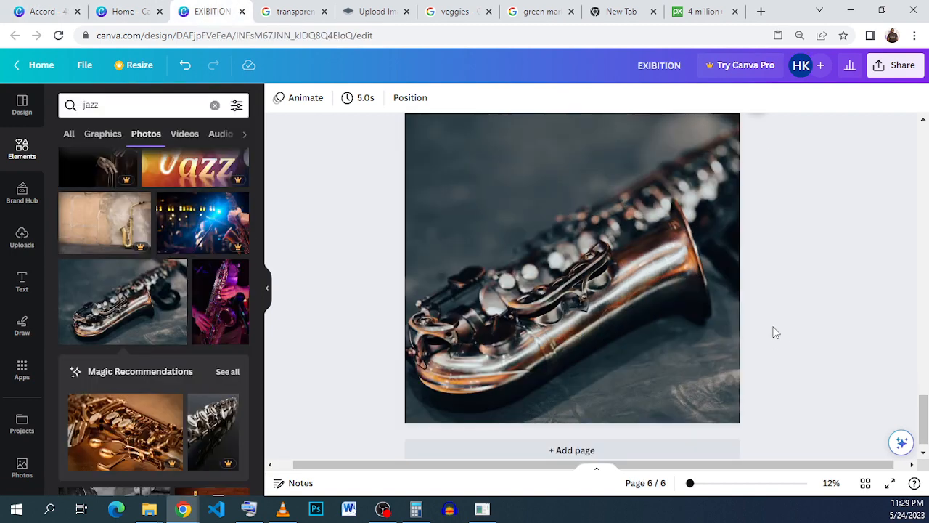
Search the elements library for "elements" and open the full graphics results
{"action": "left_click", "coordinate": [22, 145]}
{"action": "left_click", "coordinate": [95, 107]}
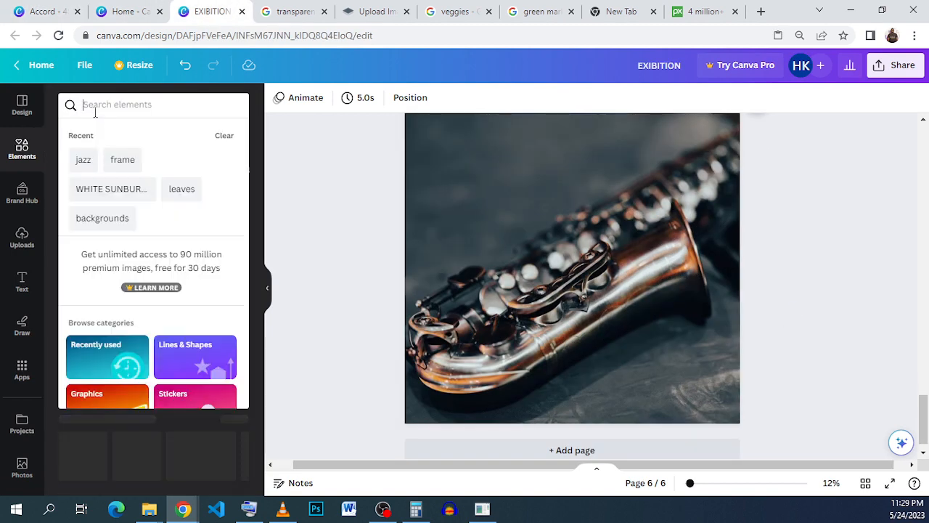
{"action": "left_click", "coordinate": [149, 109]}
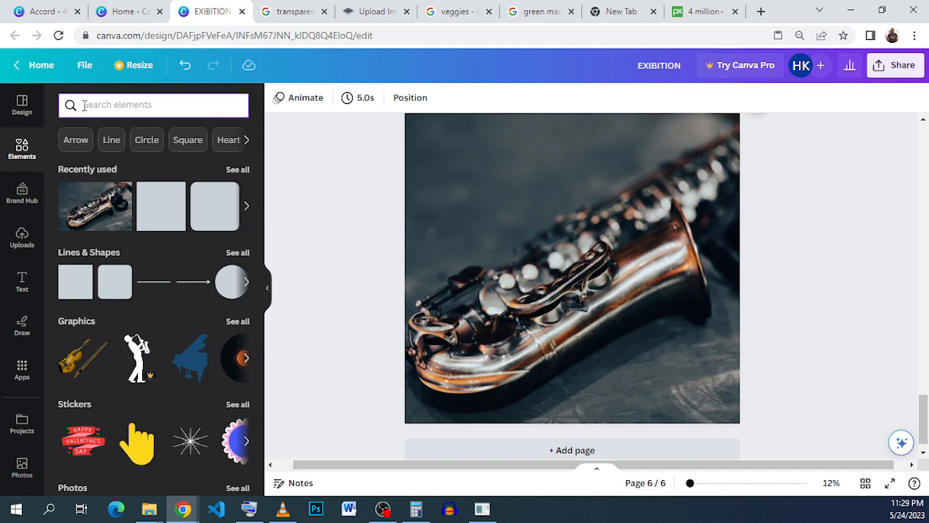
{"action": "type", "text": "EL"}
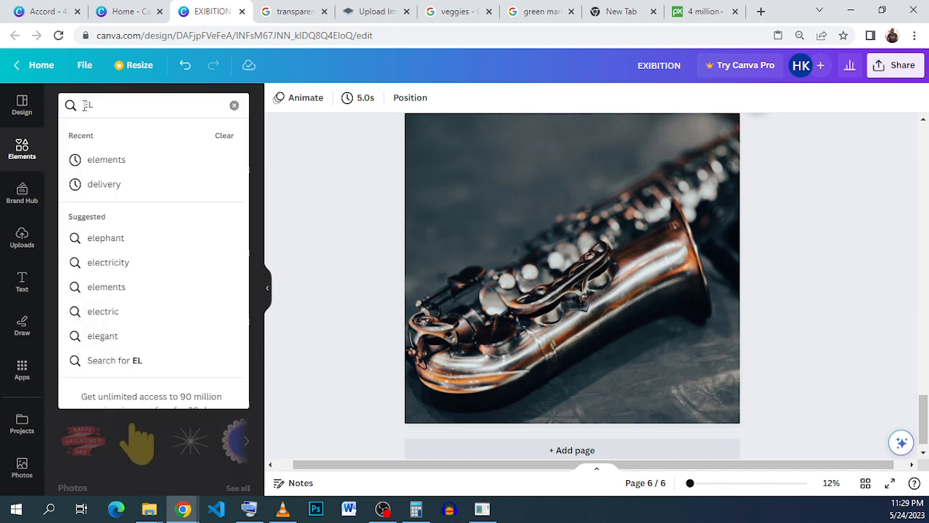
{"action": "left_click", "coordinate": [109, 160]}
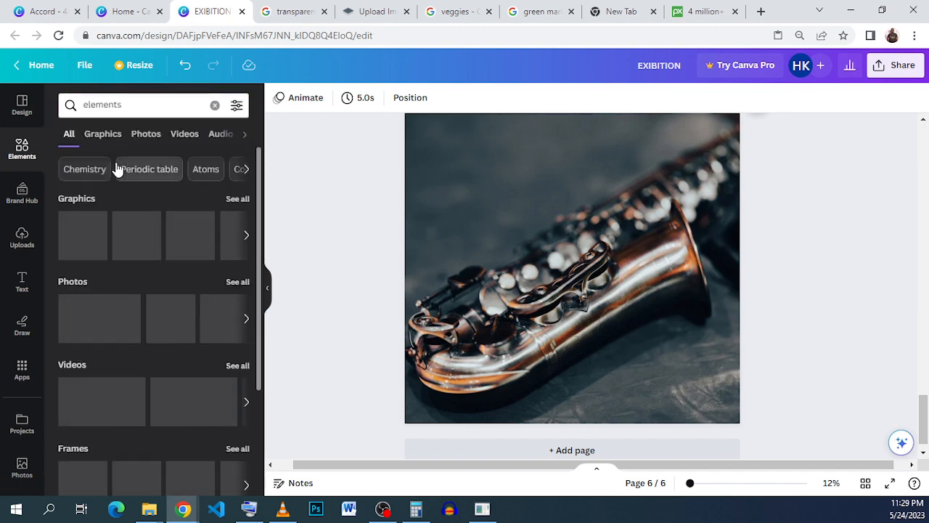
{"action": "left_click", "coordinate": [231, 199]}
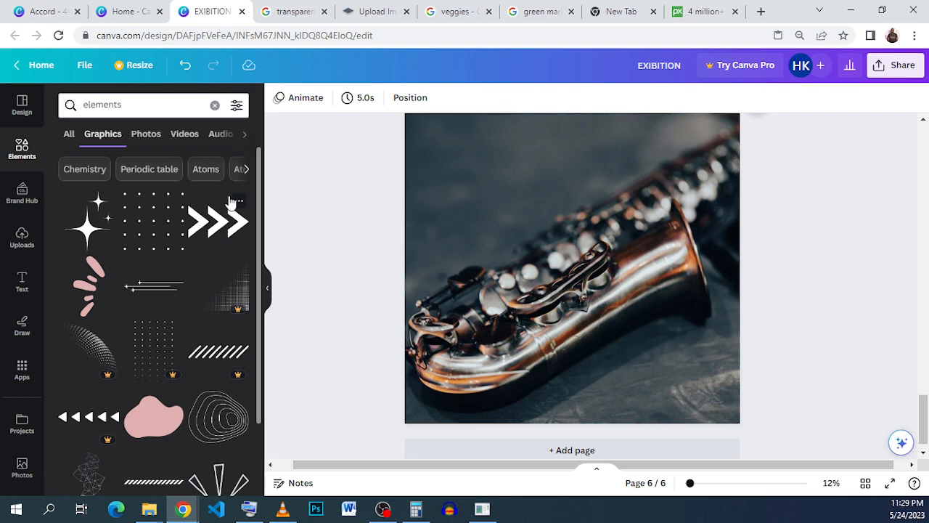
Scroll through the graphics results for "elements" to look for decorative shapes for the poster
{"action": "scroll", "coordinate": [225, 308], "scroll_direction": "down", "scroll_amount": 3}
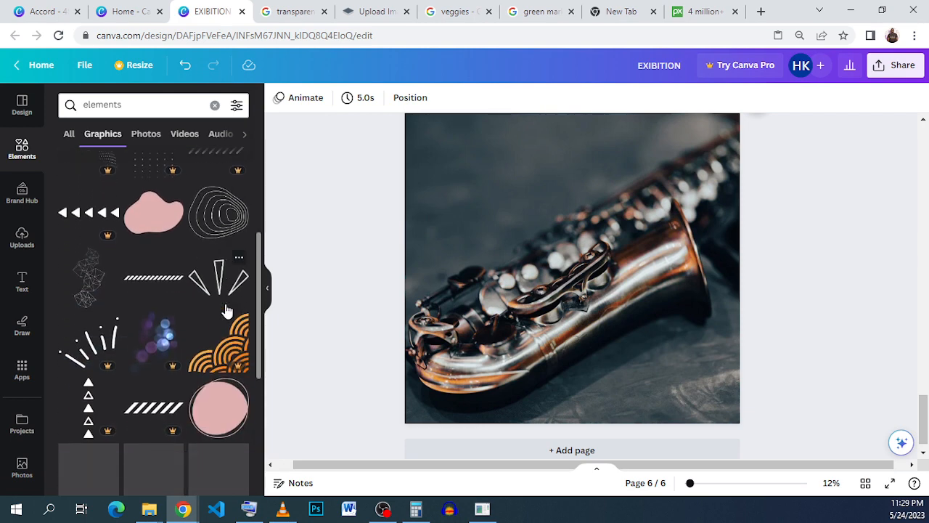
{"action": "scroll", "coordinate": [228, 311], "scroll_direction": "down", "scroll_amount": 3}
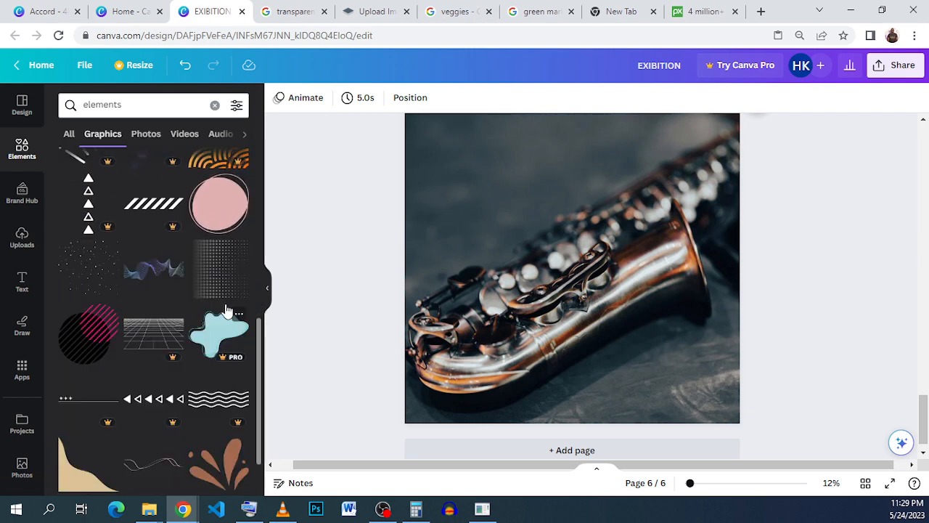
{"action": "scroll", "coordinate": [200, 290], "scroll_direction": "down", "scroll_amount": 1}
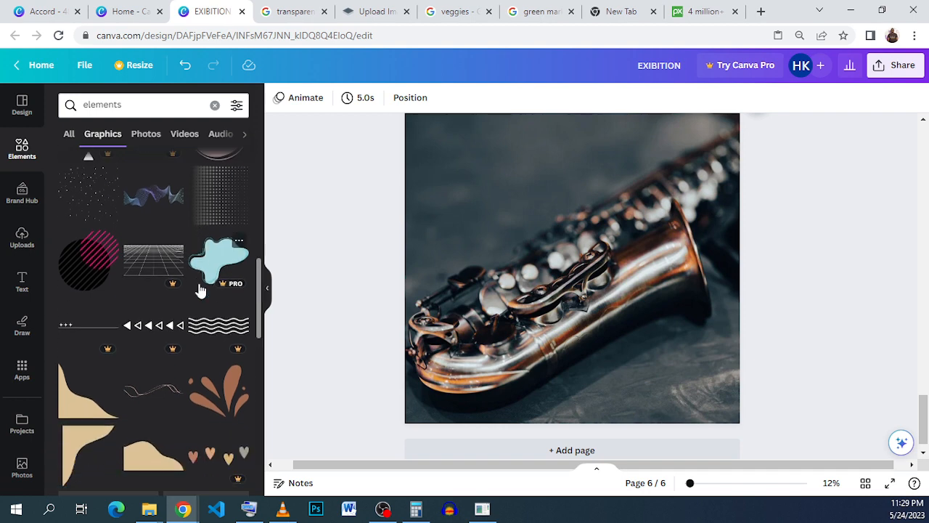
{"action": "scroll", "coordinate": [200, 291], "scroll_direction": "down", "scroll_amount": 5}
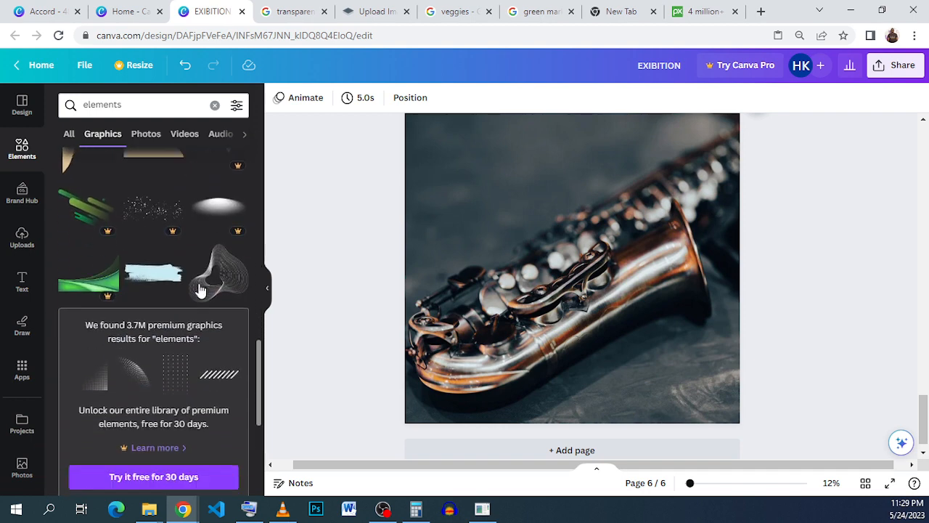
{"action": "scroll", "coordinate": [201, 291], "scroll_direction": "down", "scroll_amount": 2}
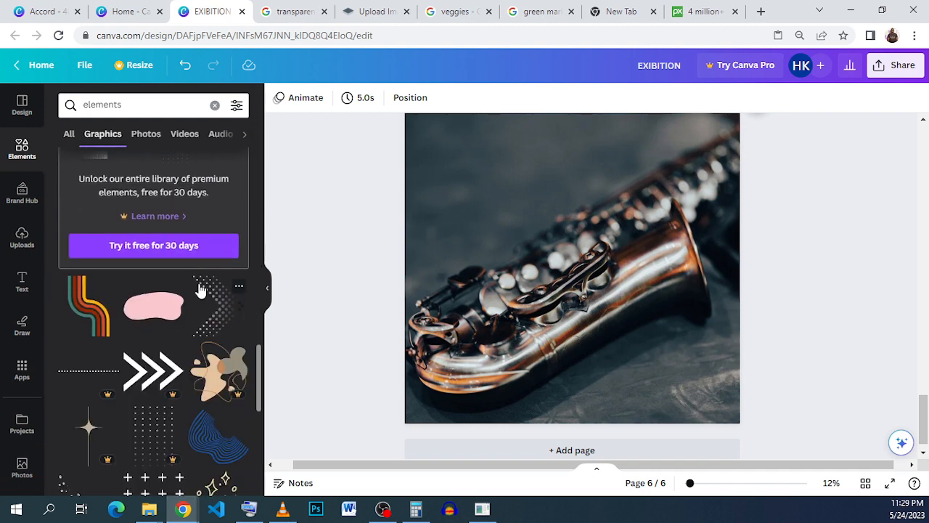
{"action": "scroll", "coordinate": [201, 291], "scroll_direction": "down", "scroll_amount": 4}
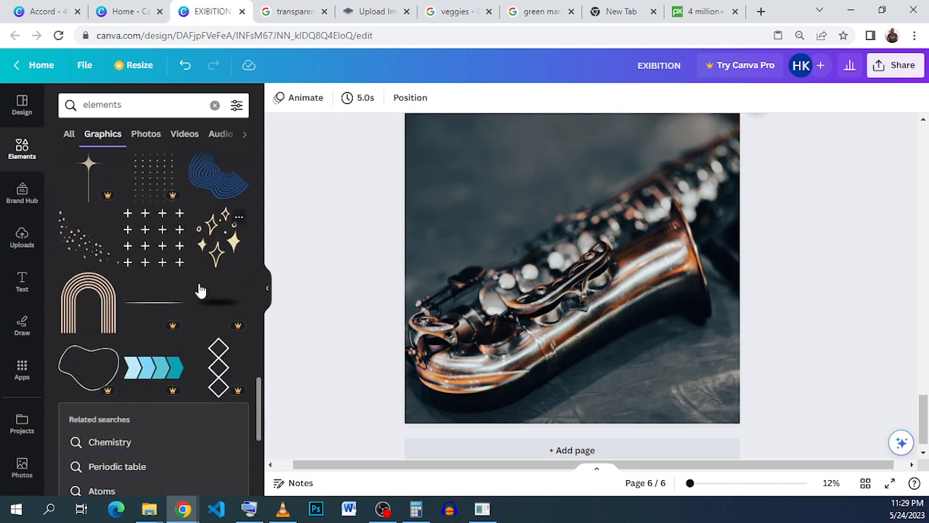
{"action": "scroll", "coordinate": [200, 291], "scroll_direction": "down", "scroll_amount": 3}
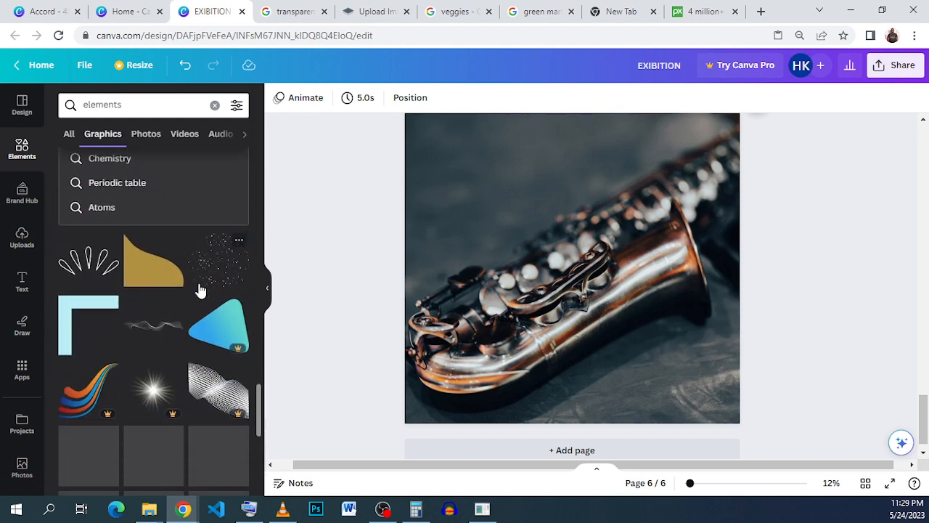
{"action": "scroll", "coordinate": [201, 290], "scroll_direction": "down", "scroll_amount": 4}
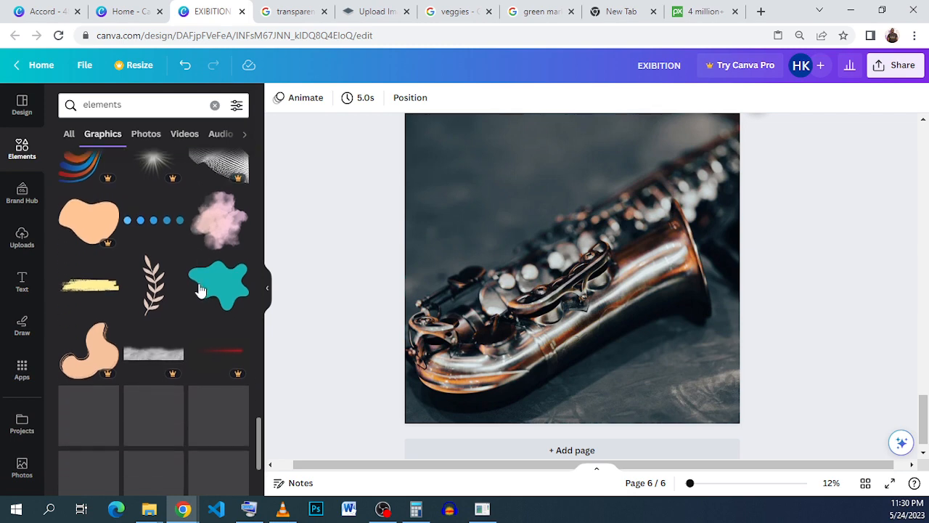
{"action": "scroll", "coordinate": [200, 291], "scroll_direction": "down", "scroll_amount": 2}
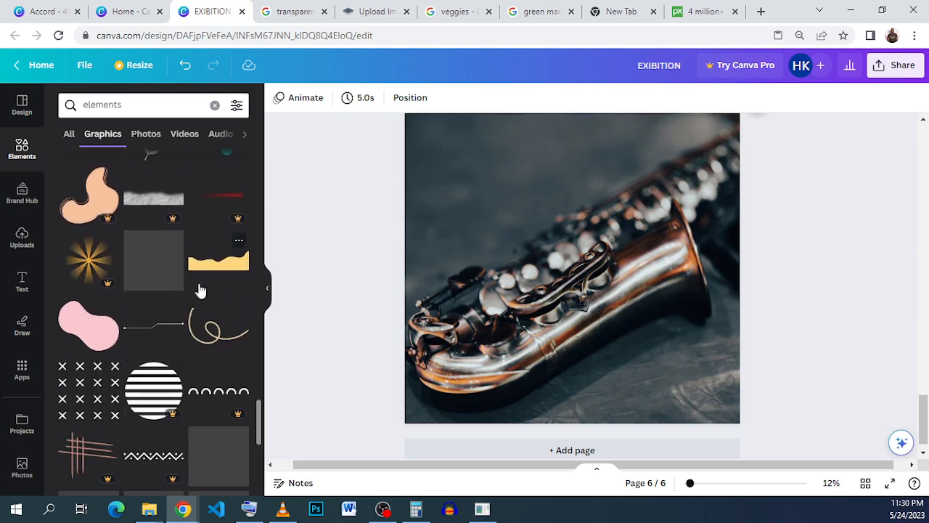
{"action": "scroll", "coordinate": [203, 289], "scroll_direction": "down", "scroll_amount": 4}
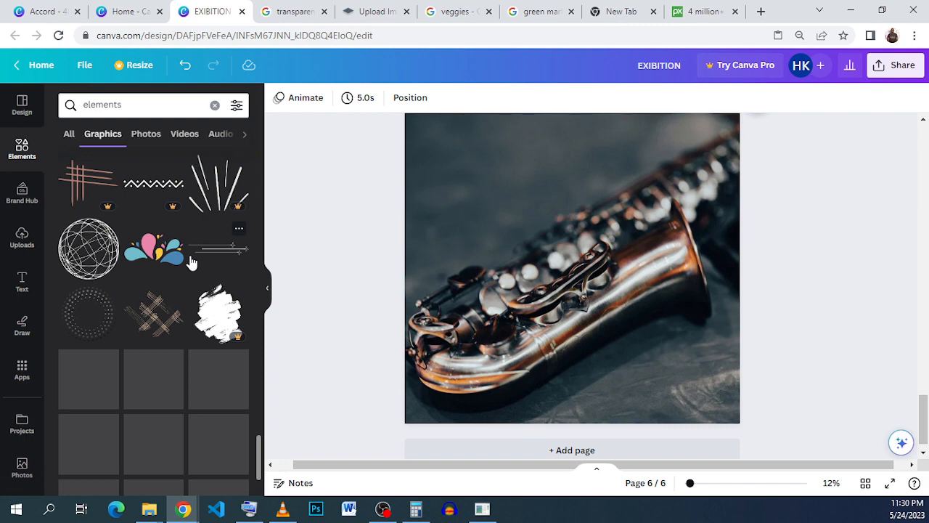
{"action": "scroll", "coordinate": [191, 263], "scroll_direction": "down", "scroll_amount": 1}
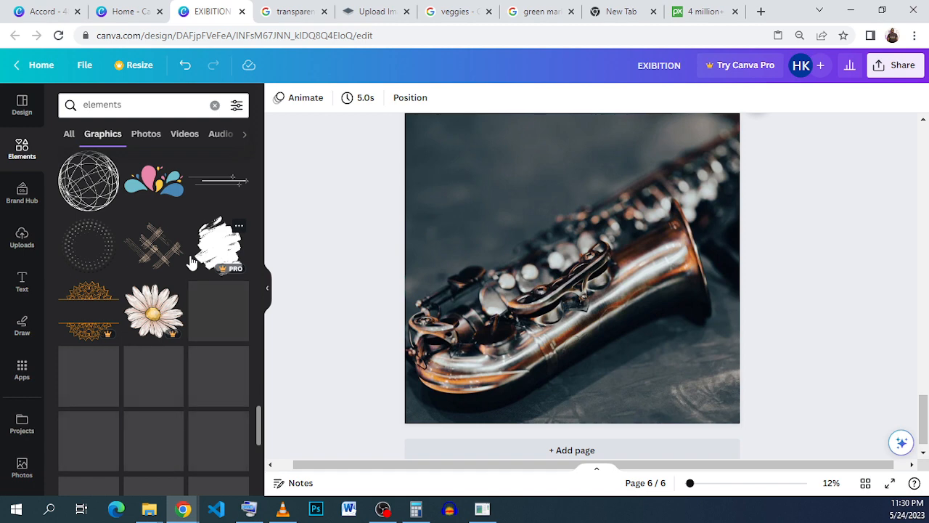
{"action": "scroll", "coordinate": [139, 340], "scroll_direction": "down", "scroll_amount": 1}
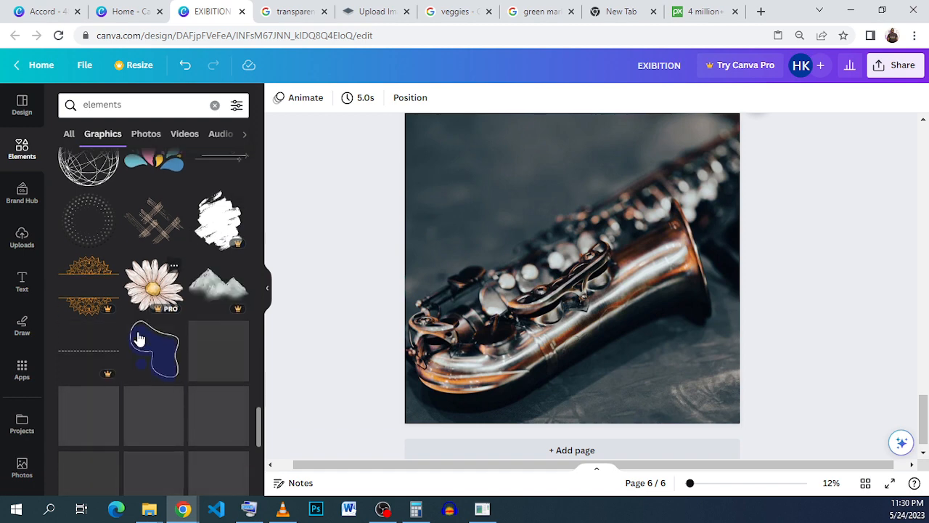
{"action": "scroll", "coordinate": [139, 340], "scroll_direction": "down", "scroll_amount": 3}
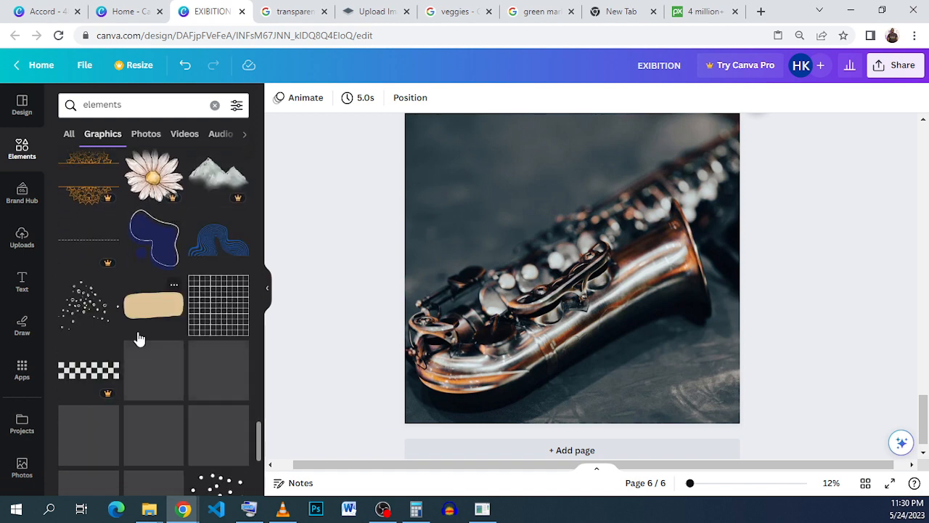
{"action": "scroll", "coordinate": [140, 340], "scroll_direction": "down", "scroll_amount": 4}
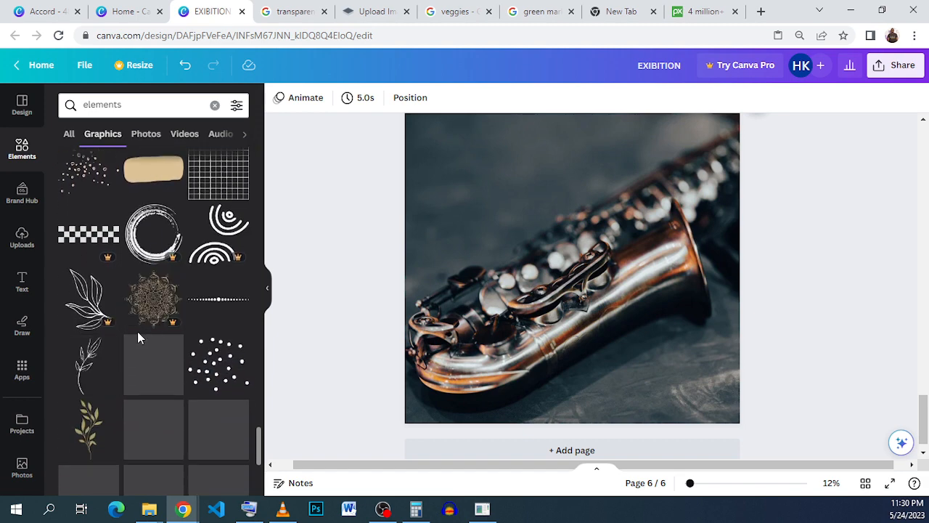
{"action": "scroll", "coordinate": [137, 334], "scroll_direction": "down", "scroll_amount": 7}
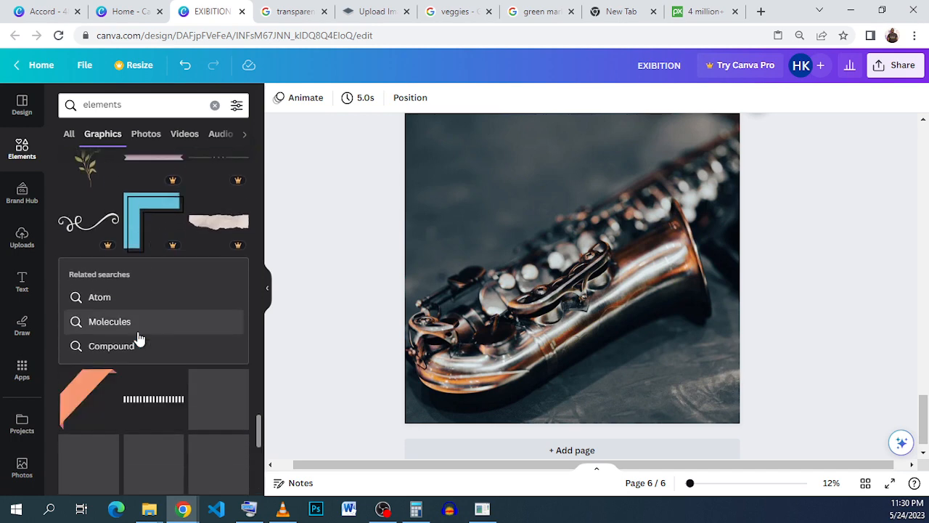
{"action": "scroll", "coordinate": [139, 339], "scroll_direction": "down", "scroll_amount": 2}
{"action": "scroll", "coordinate": [140, 339], "scroll_direction": "down", "scroll_amount": 1}
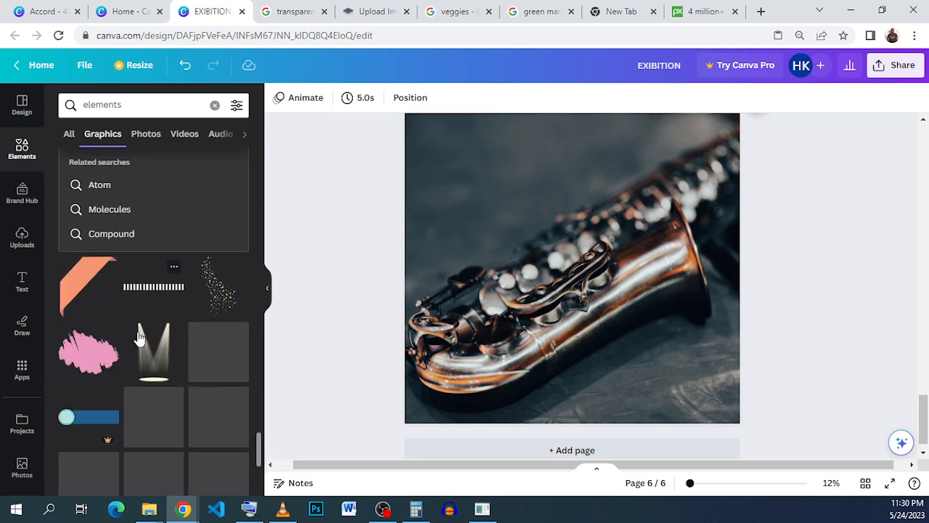
{"action": "scroll", "coordinate": [139, 339], "scroll_direction": "down", "scroll_amount": 5}
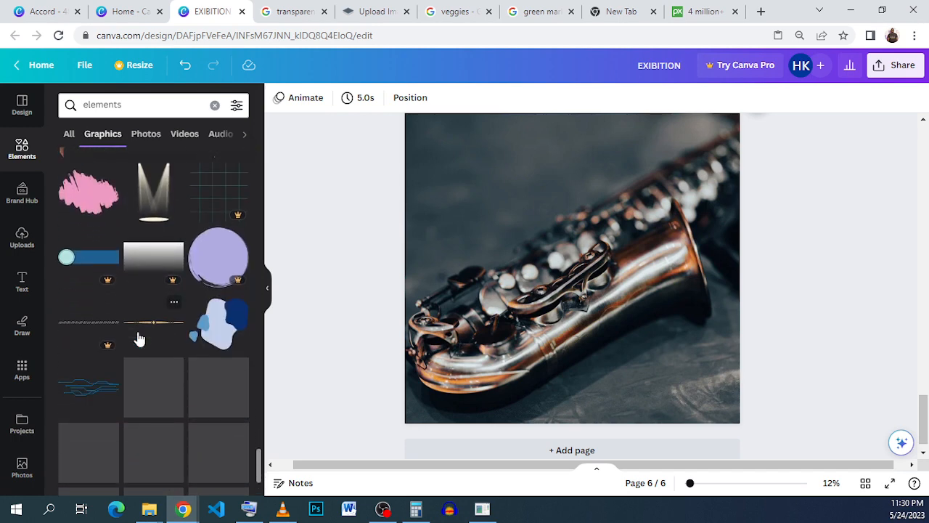
{"action": "scroll", "coordinate": [139, 339], "scroll_direction": "down", "scroll_amount": 2}
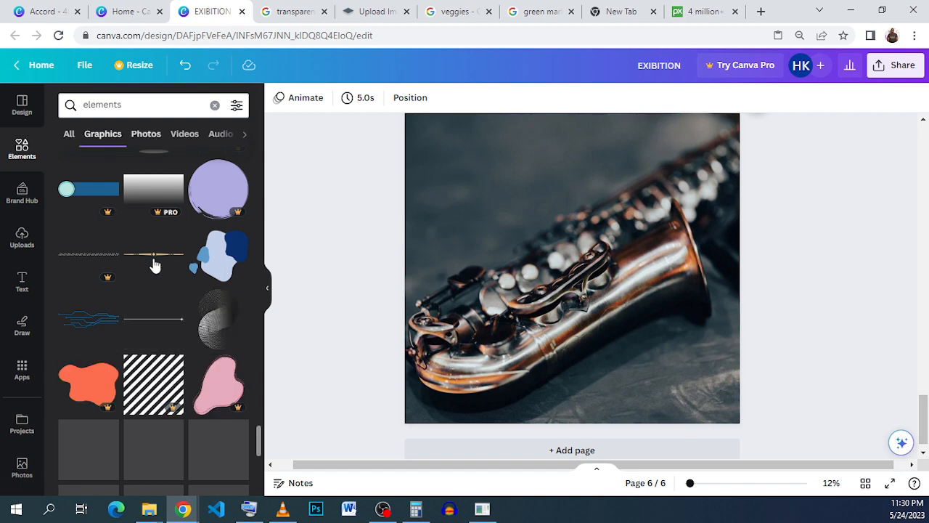
{"action": "scroll", "coordinate": [147, 259], "scroll_direction": "down", "scroll_amount": 4}
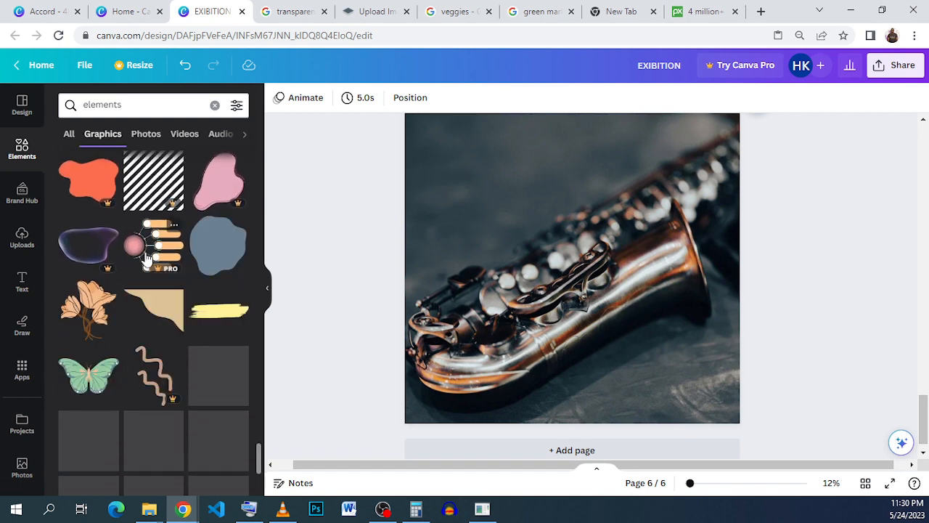
{"action": "scroll", "coordinate": [147, 259], "scroll_direction": "down", "scroll_amount": 2}
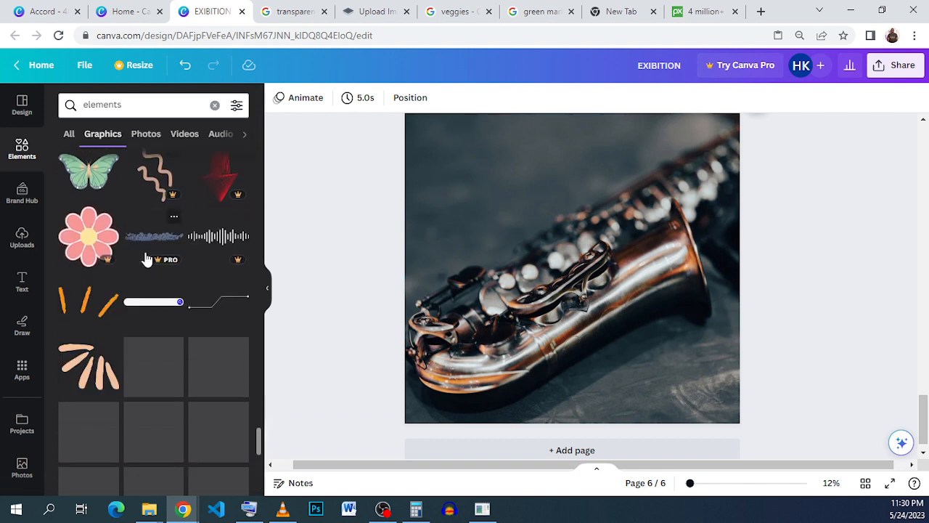
{"action": "scroll", "coordinate": [147, 259], "scroll_direction": "down", "scroll_amount": 1}
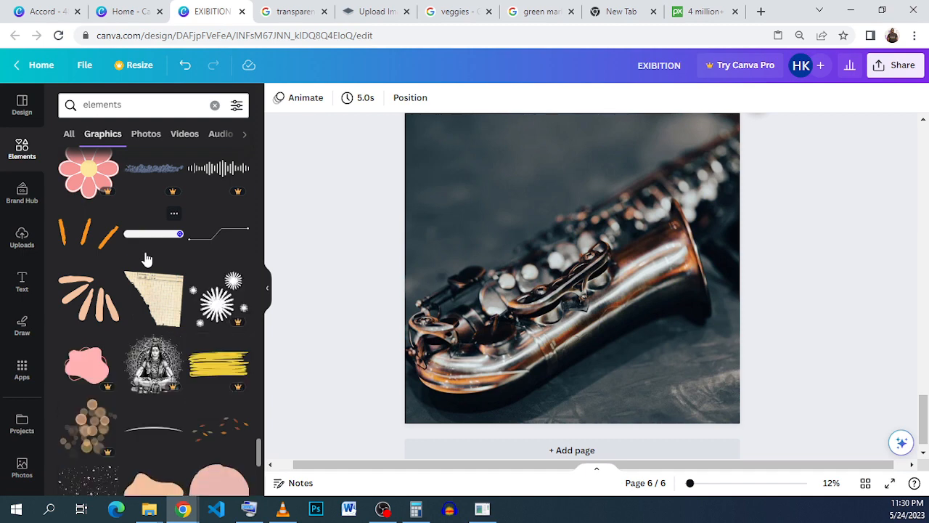
{"action": "scroll", "coordinate": [147, 259], "scroll_direction": "down", "scroll_amount": 2}
{"action": "scroll", "coordinate": [146, 259], "scroll_direction": "down", "scroll_amount": 1}
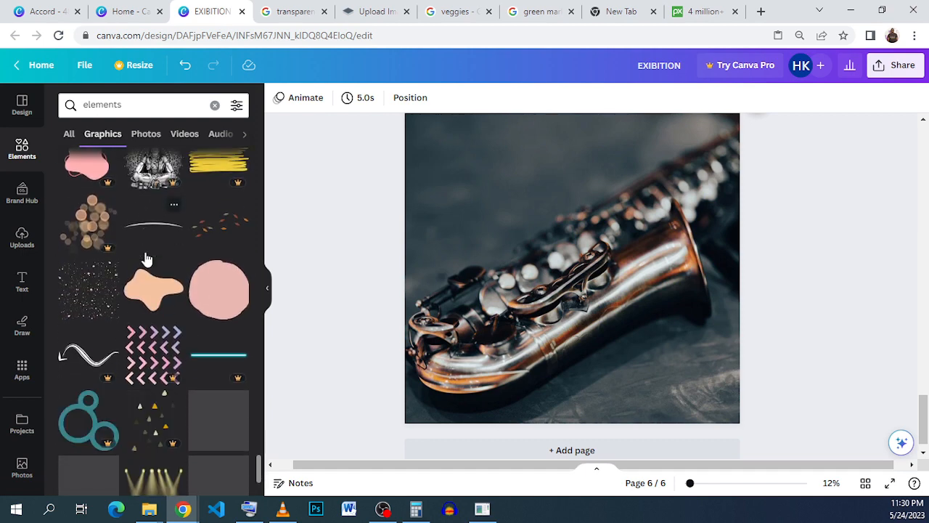
{"action": "scroll", "coordinate": [147, 260], "scroll_direction": "down", "scroll_amount": 2}
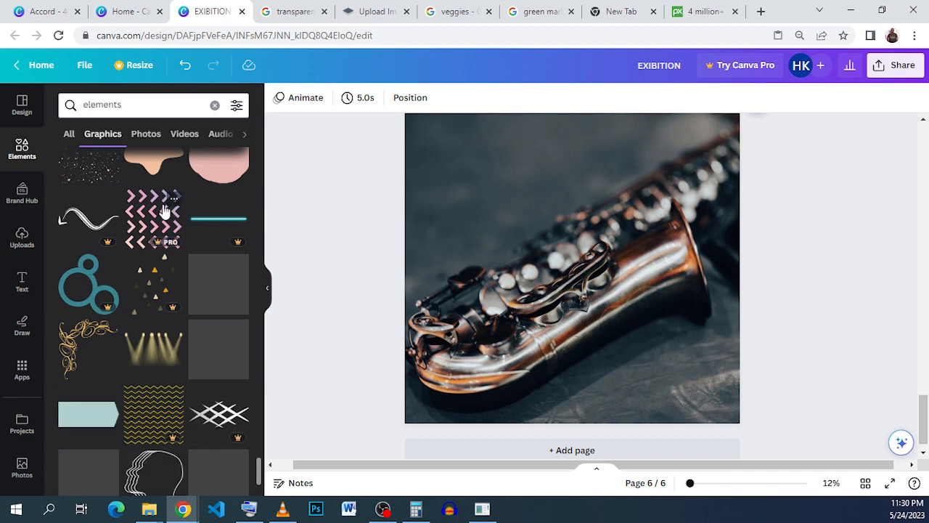
Clear the search and browse through all the recently used elements
{"action": "left_click", "coordinate": [215, 106]}
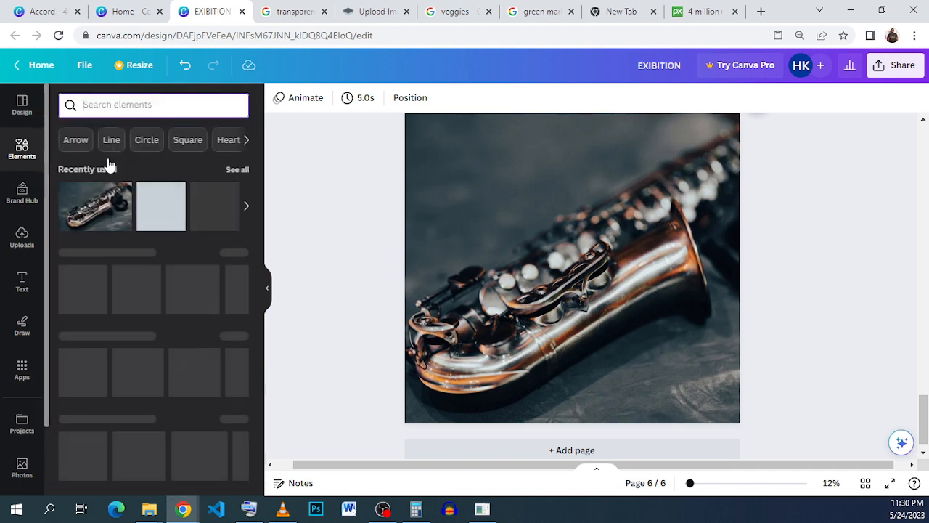
{"action": "left_click", "coordinate": [234, 170]}
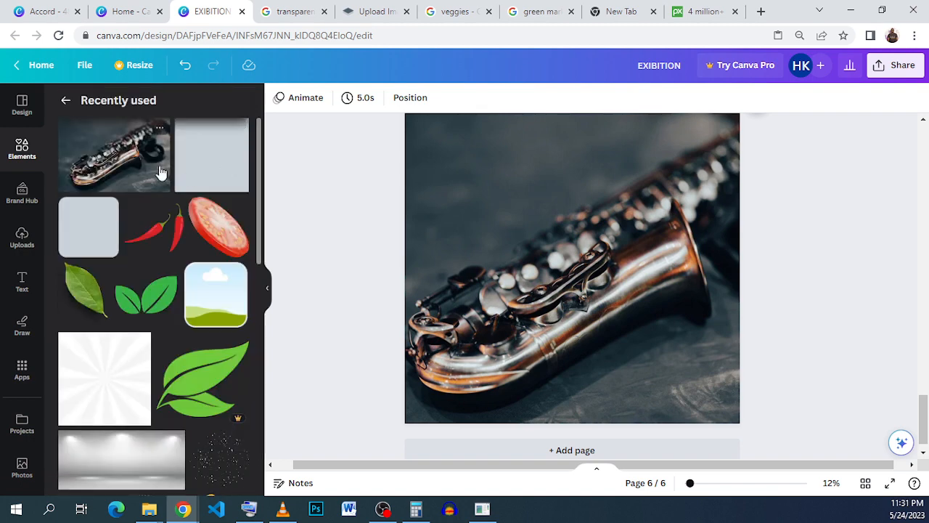
{"action": "scroll", "coordinate": [174, 202], "scroll_direction": "down", "scroll_amount": 3}
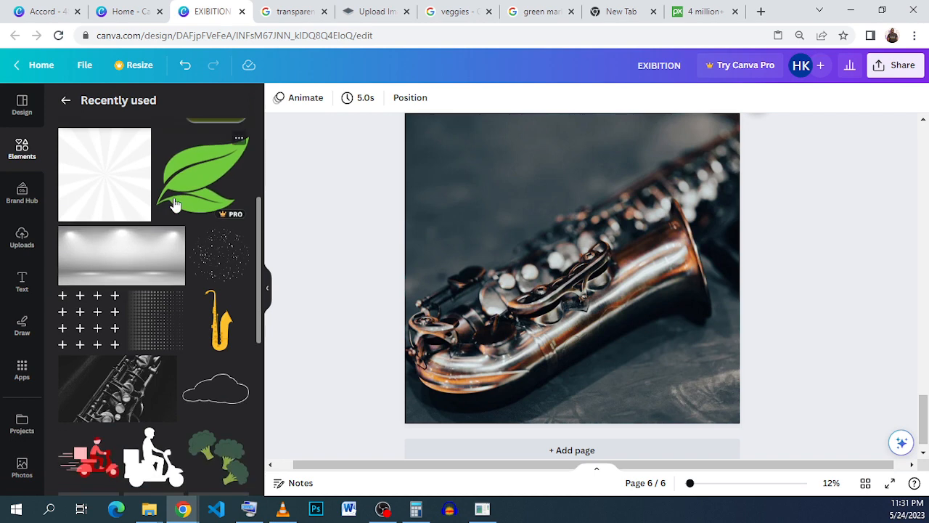
{"action": "scroll", "coordinate": [174, 203], "scroll_direction": "down", "scroll_amount": 5}
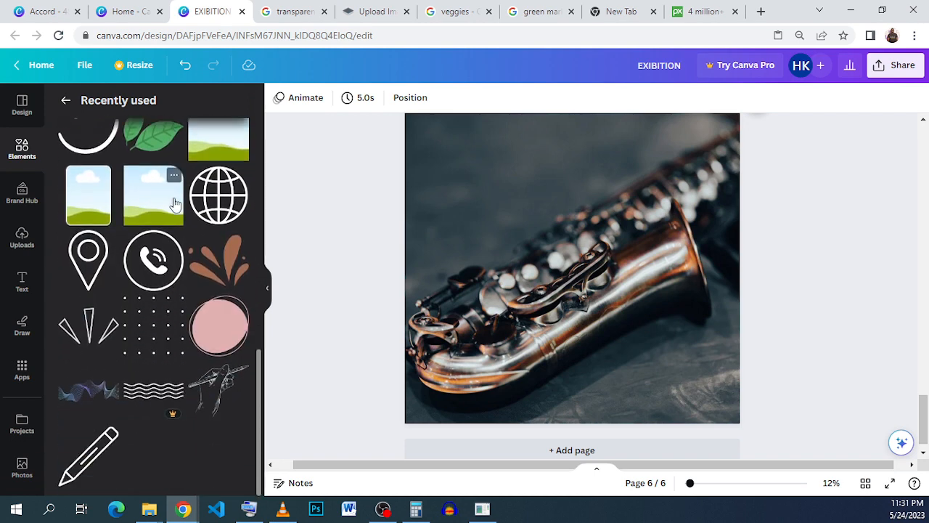
{"action": "scroll", "coordinate": [173, 203], "scroll_direction": "up", "scroll_amount": 5}
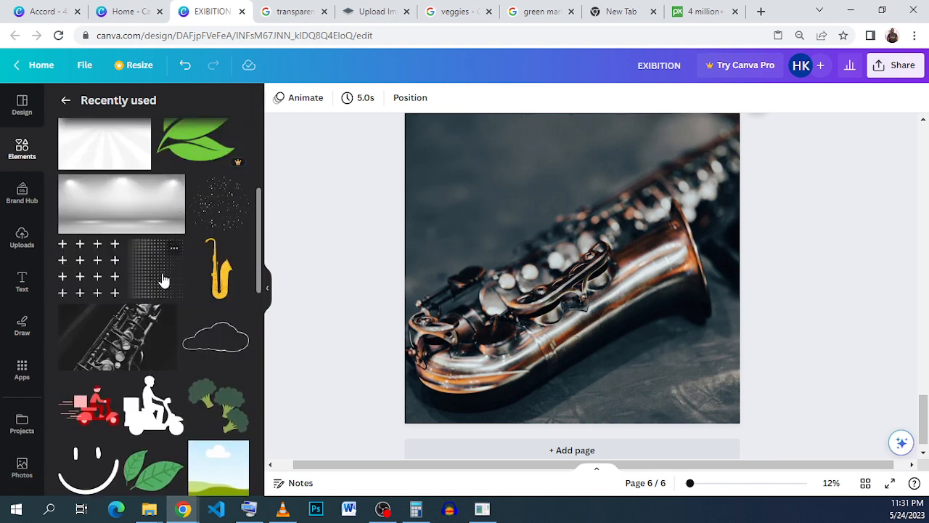
Add the Abstract Halftone element to the poster and stretch it over the left part of the saxophone photo
{"action": "left_click", "coordinate": [174, 249]}
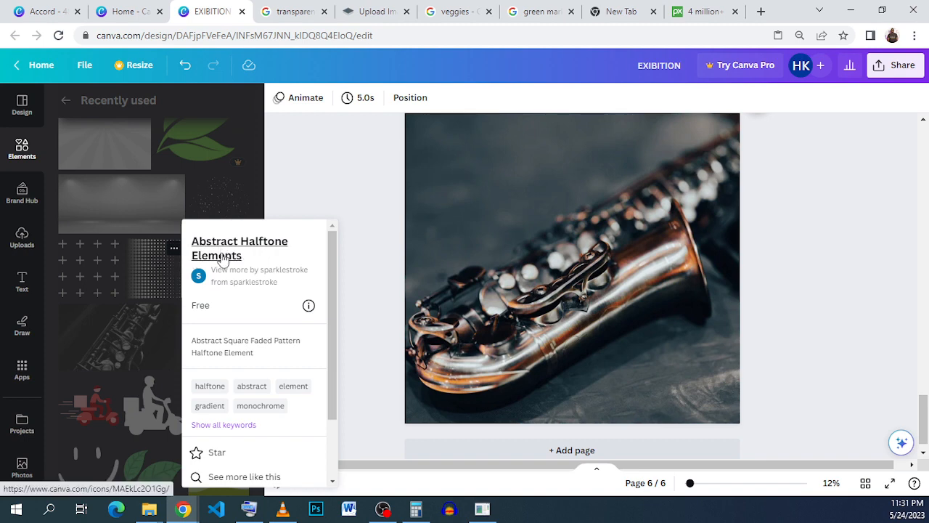
{"action": "left_click", "coordinate": [348, 231]}
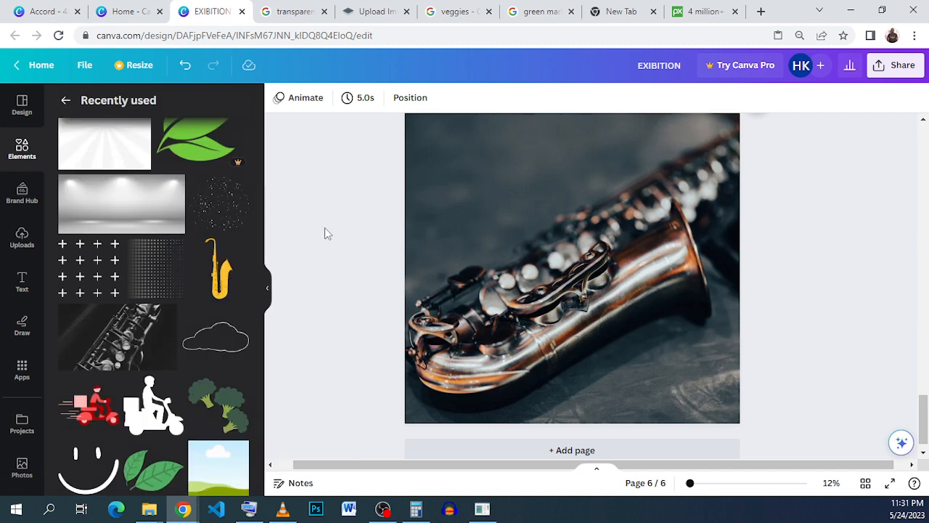
{"action": "left_click", "coordinate": [176, 278]}
{"action": "left_click_drag", "start_coordinate": [523, 261], "coordinate": [425, 170]}
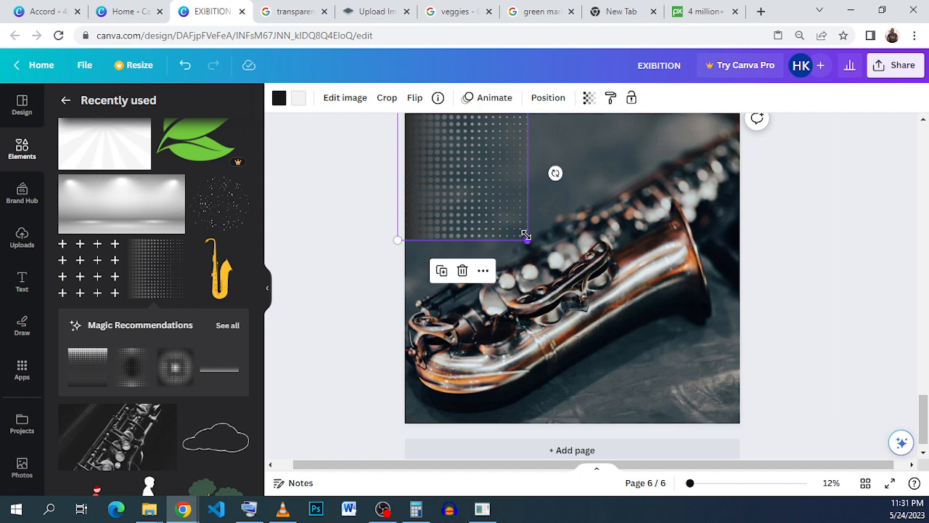
{"action": "left_click_drag", "start_coordinate": [527, 239], "coordinate": [682, 435]}
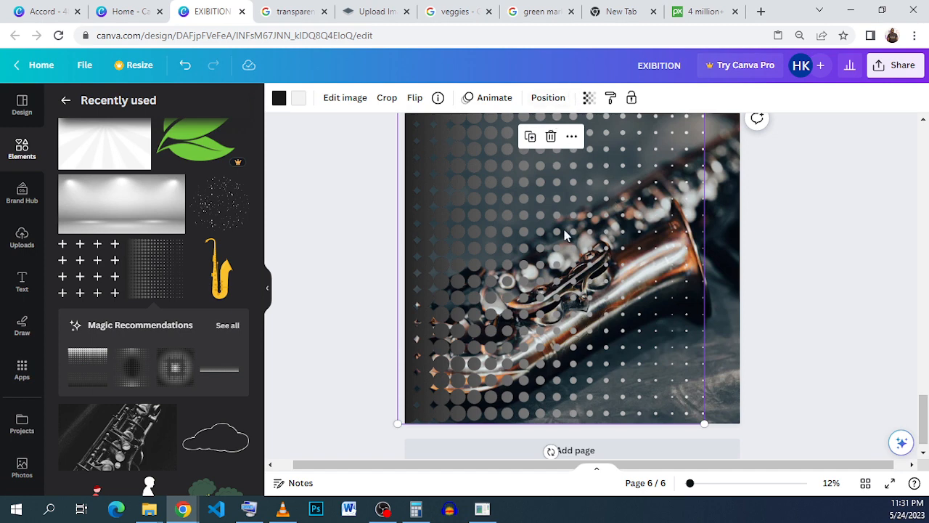
Lower the halftone pattern's transparency with the slider
{"action": "left_click", "coordinate": [589, 98]}
{"action": "left_click", "coordinate": [529, 148]}
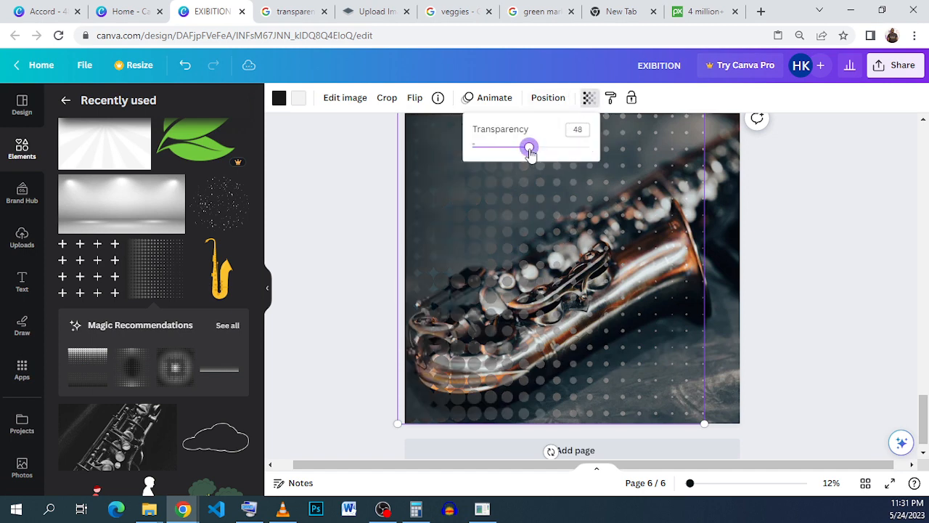
{"action": "left_click_drag", "start_coordinate": [529, 150], "coordinate": [517, 158]}
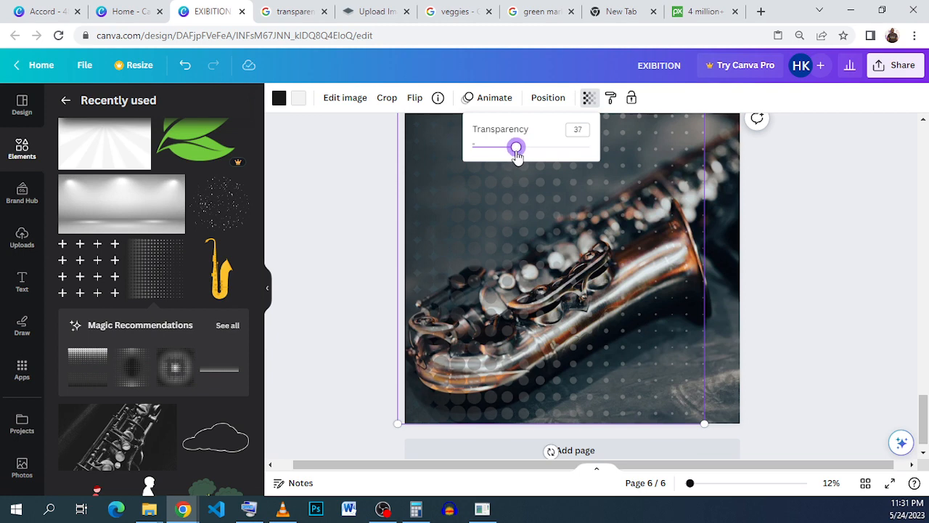
{"action": "left_click_drag", "start_coordinate": [517, 157], "coordinate": [510, 159]}
{"action": "left_click", "coordinate": [839, 321]}
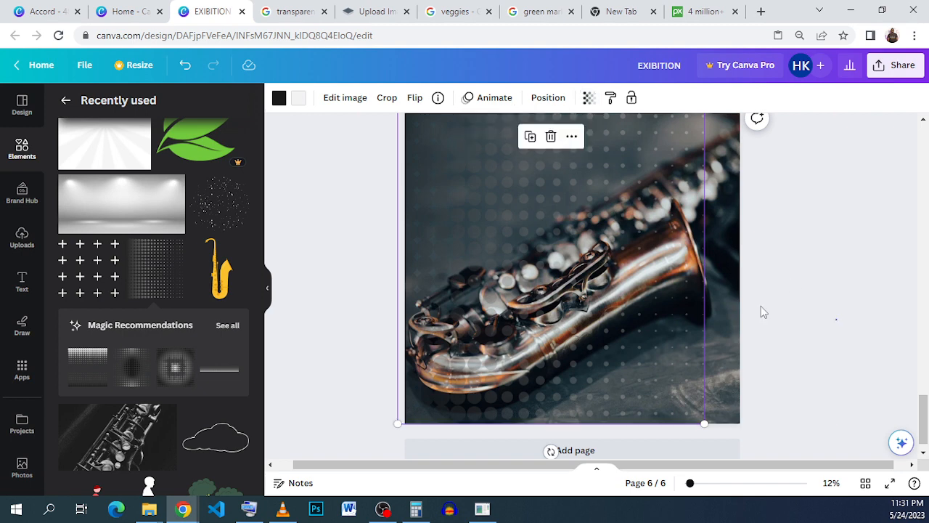
Add a square shape and resize it into a tall rectangle over the left part of the poster
{"action": "left_click", "coordinate": [32, 160]}
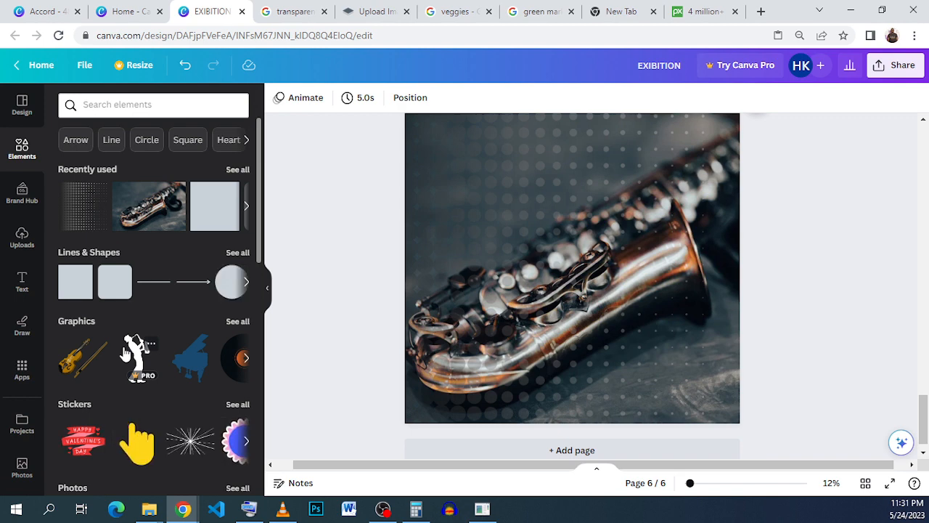
{"action": "left_click", "coordinate": [77, 280]}
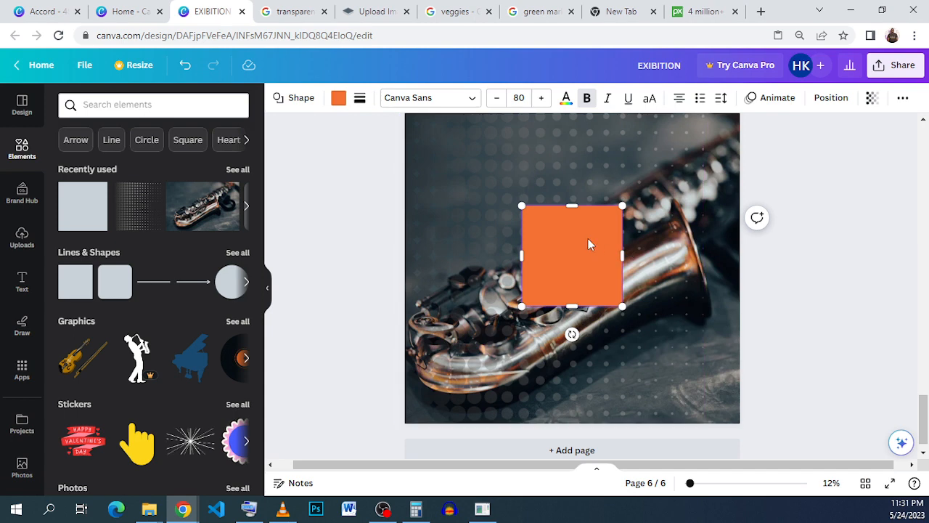
{"action": "left_click_drag", "start_coordinate": [558, 218], "coordinate": [483, 154]}
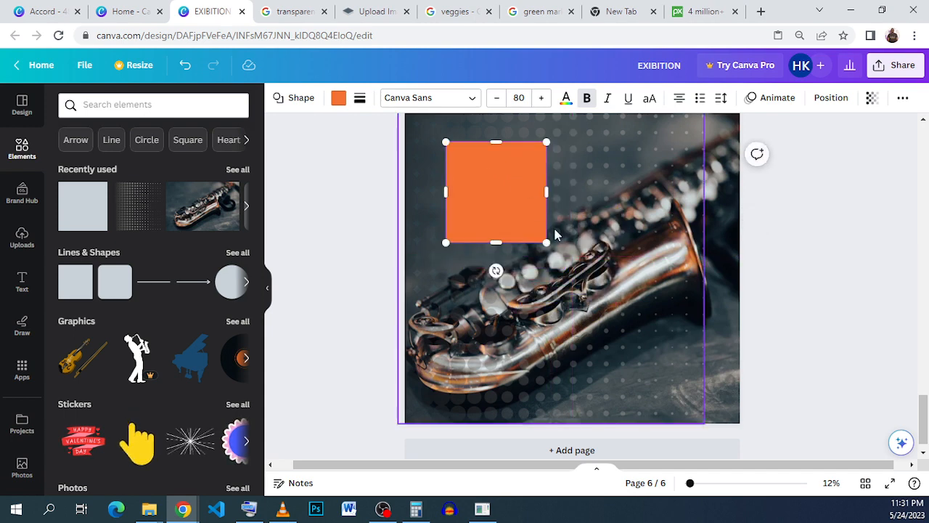
{"action": "left_click_drag", "start_coordinate": [549, 244], "coordinate": [594, 407]}
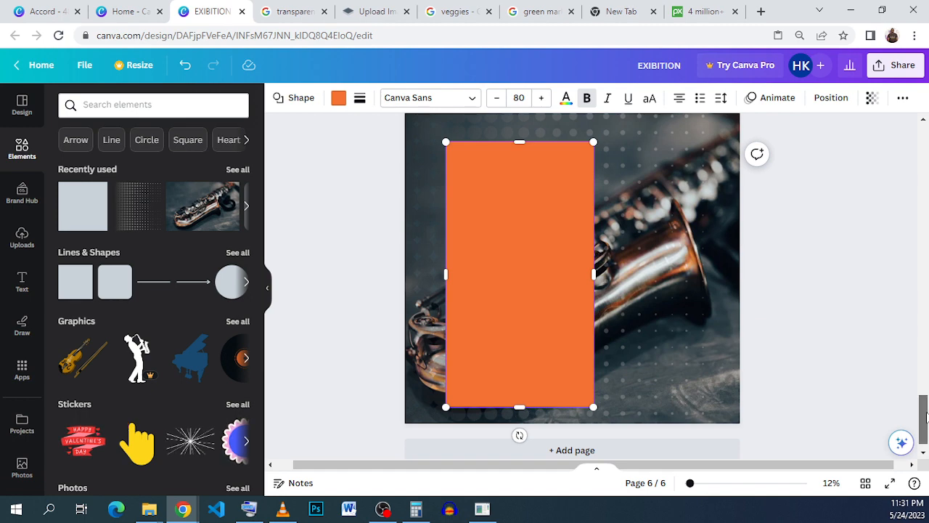
Extend the background photo up to the page's top edge and readjust the halftone overlay's top-left corner
{"action": "left_click_drag", "start_coordinate": [926, 413], "coordinate": [926, 410]}
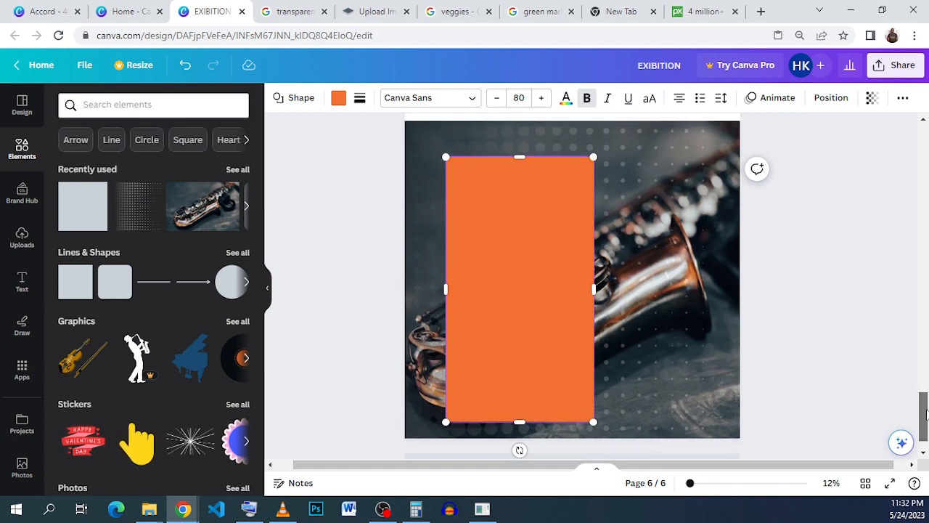
{"action": "left_click", "coordinate": [721, 177]}
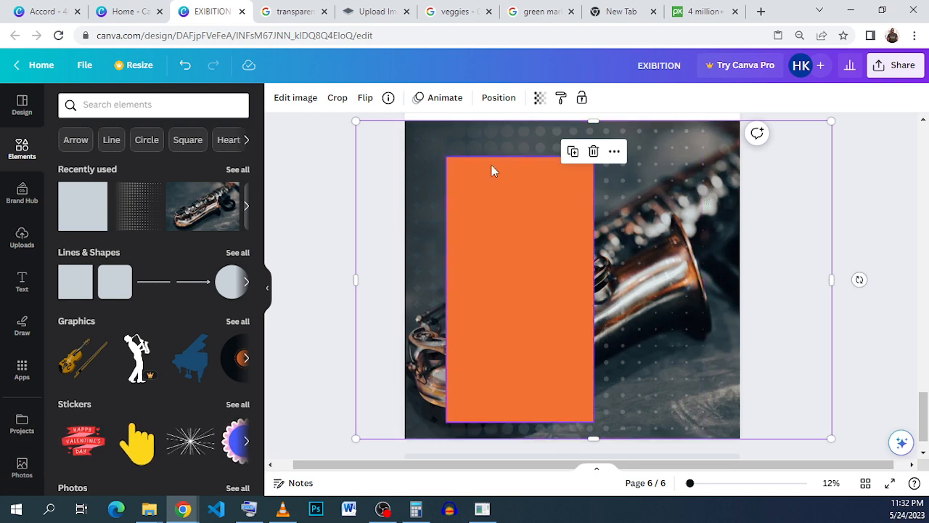
{"action": "scroll", "coordinate": [742, 203], "scroll_direction": "down", "scroll_amount": 2}
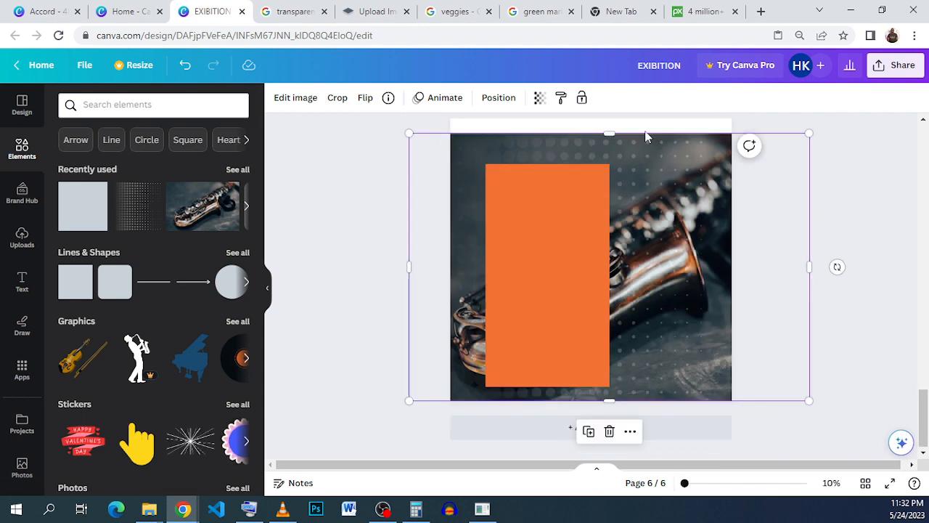
{"action": "left_click_drag", "start_coordinate": [616, 131], "coordinate": [620, 112]}
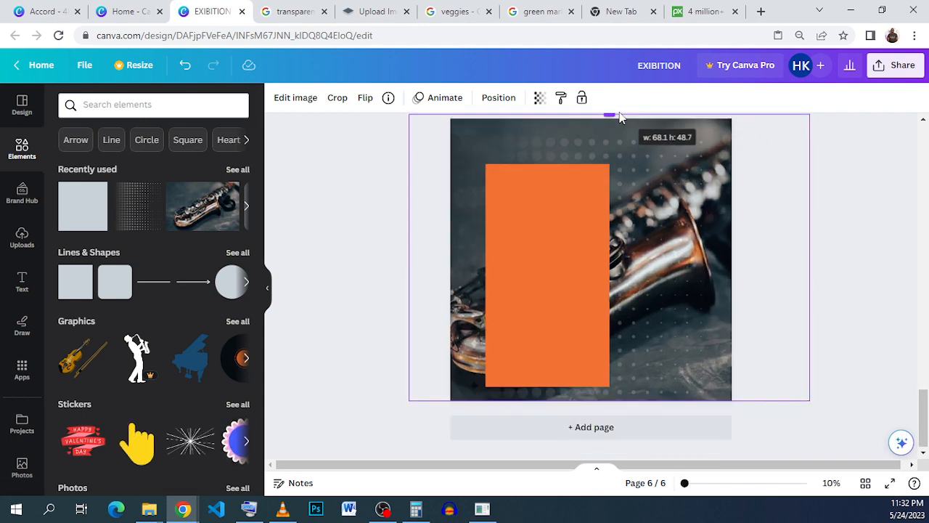
{"action": "left_click", "coordinate": [643, 178]}
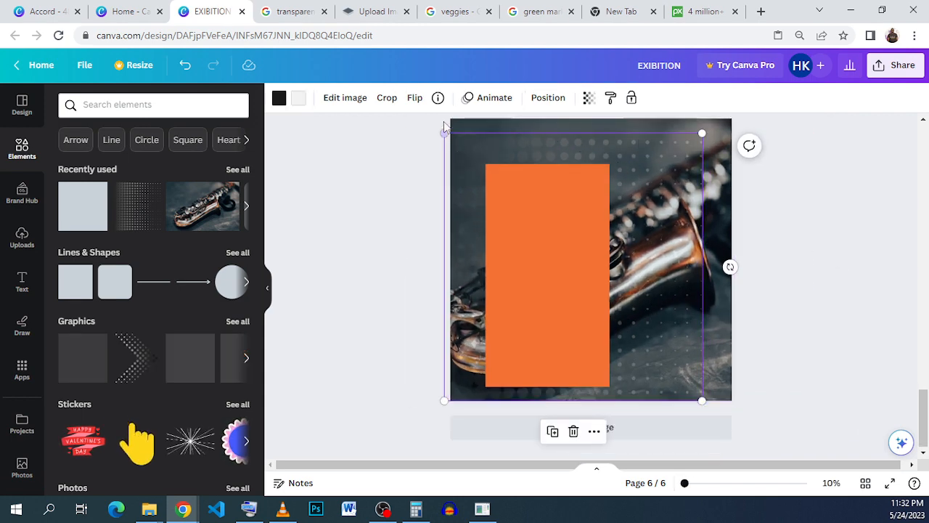
{"action": "left_click_drag", "start_coordinate": [442, 129], "coordinate": [487, 185]}
Reposition and enlarge the rectangle, then fill it with the dark photo colour #13171c
{"action": "left_click_drag", "start_coordinate": [581, 285], "coordinate": [559, 252]}
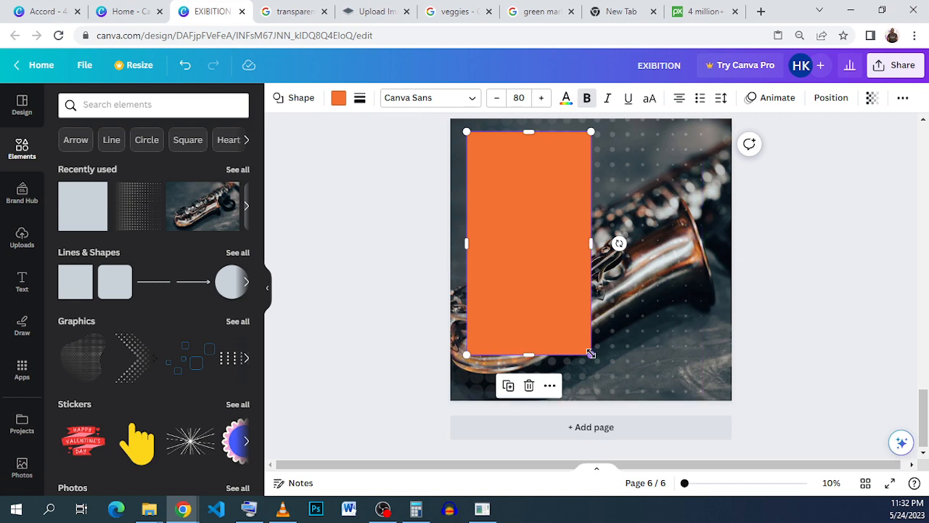
{"action": "left_click_drag", "start_coordinate": [592, 355], "coordinate": [615, 386]}
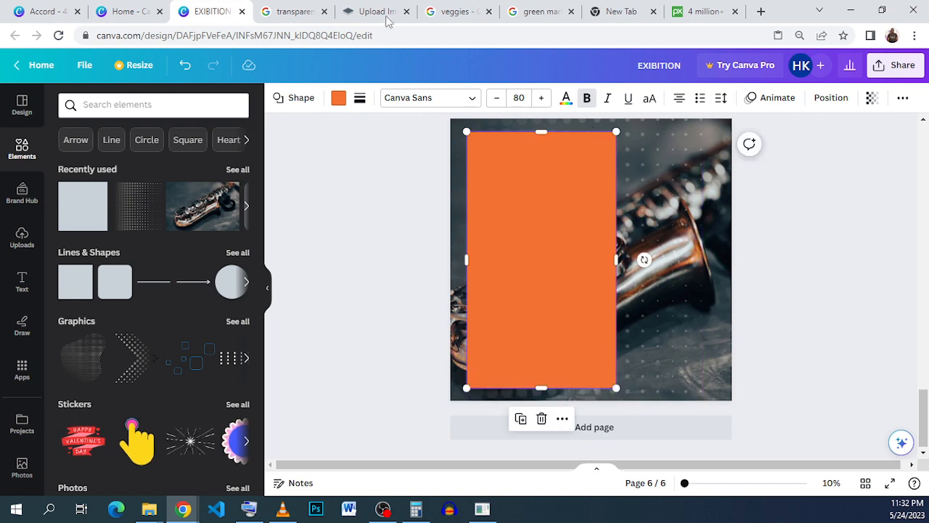
{"action": "left_click", "coordinate": [341, 101]}
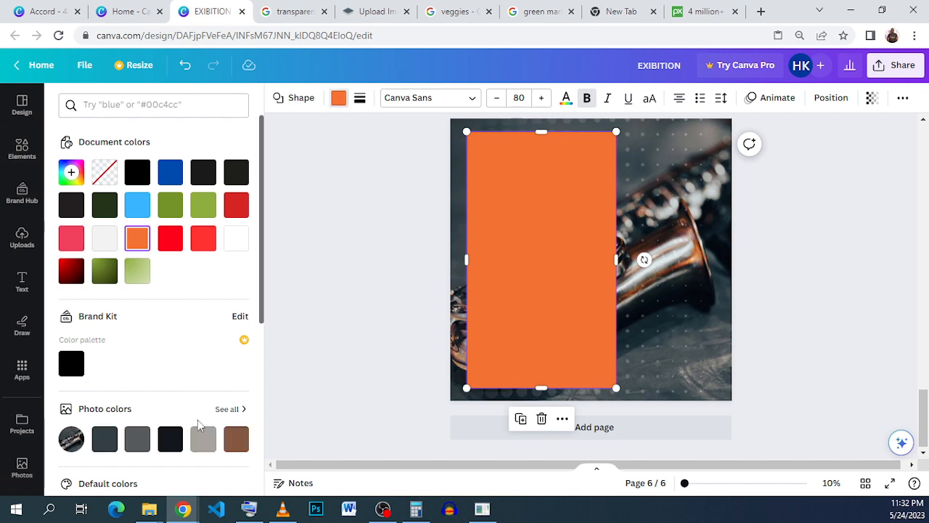
{"action": "scroll", "coordinate": [71, 376], "scroll_direction": "down", "scroll_amount": 2}
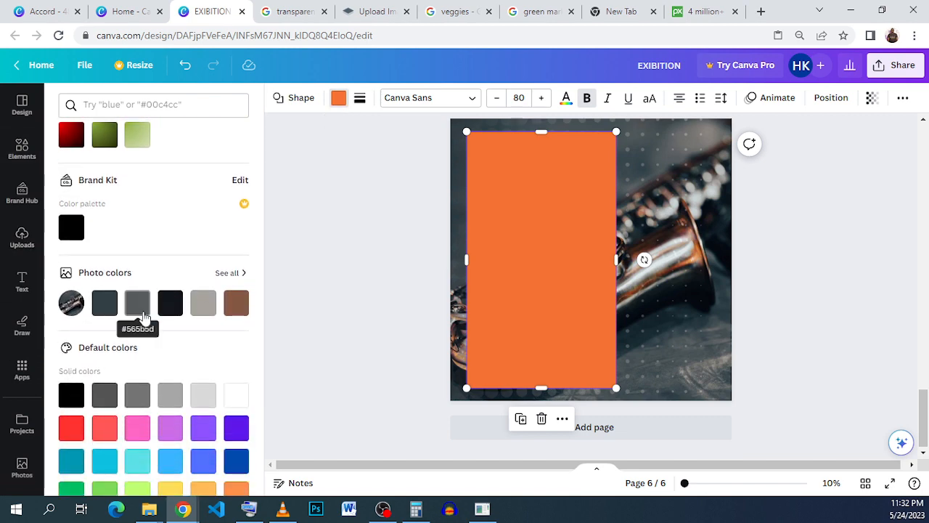
{"action": "left_click", "coordinate": [170, 305]}
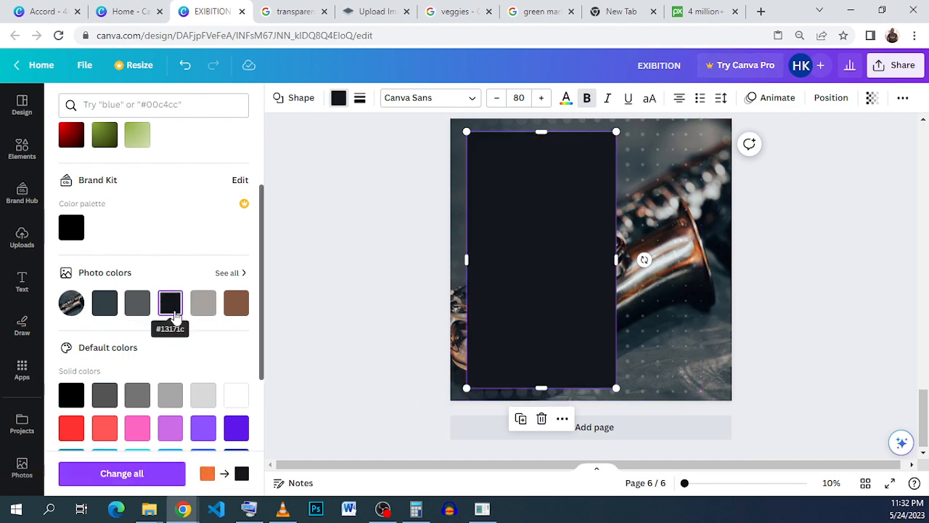
Set the rectangle's transparency to 80
{"action": "scroll", "coordinate": [123, 239], "scroll_direction": "up", "scroll_amount": 2}
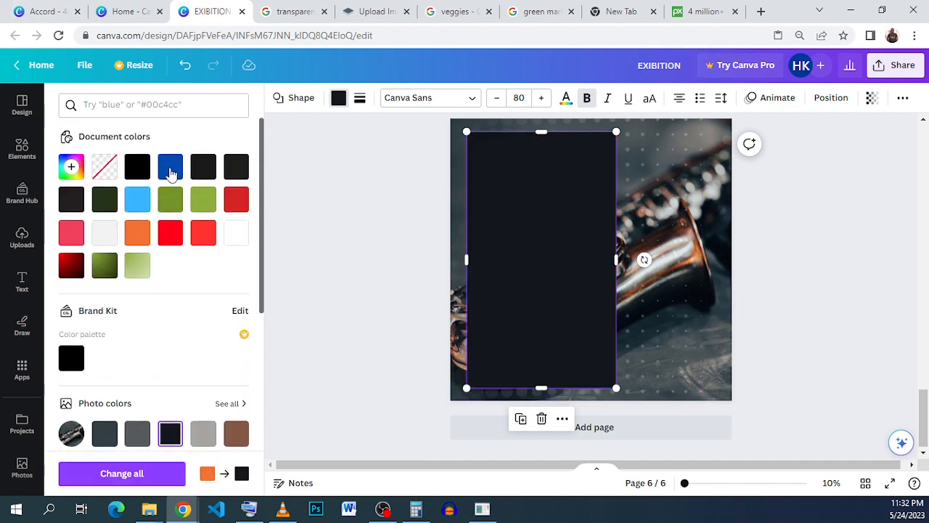
{"action": "left_click", "coordinate": [72, 174]}
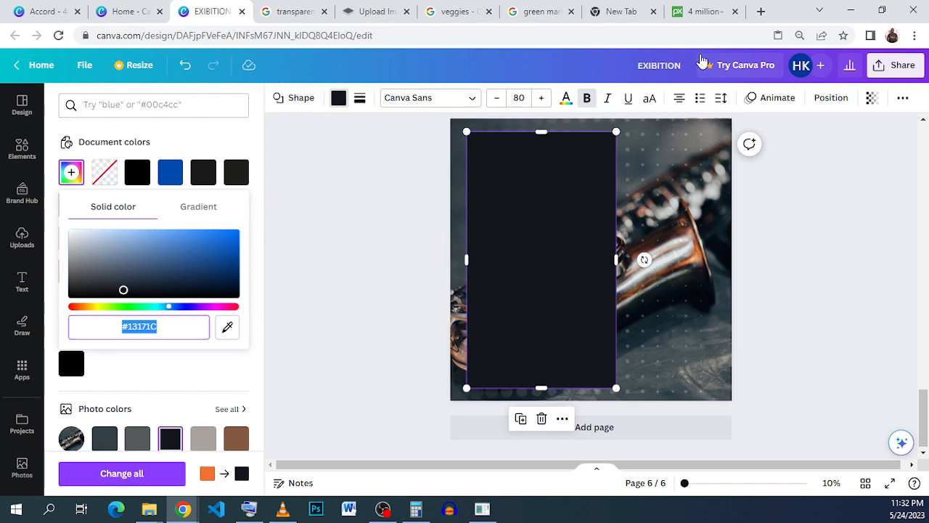
{"action": "left_click", "coordinate": [872, 97]}
{"action": "left_click_drag", "start_coordinate": [797, 150], "coordinate": [841, 146]}
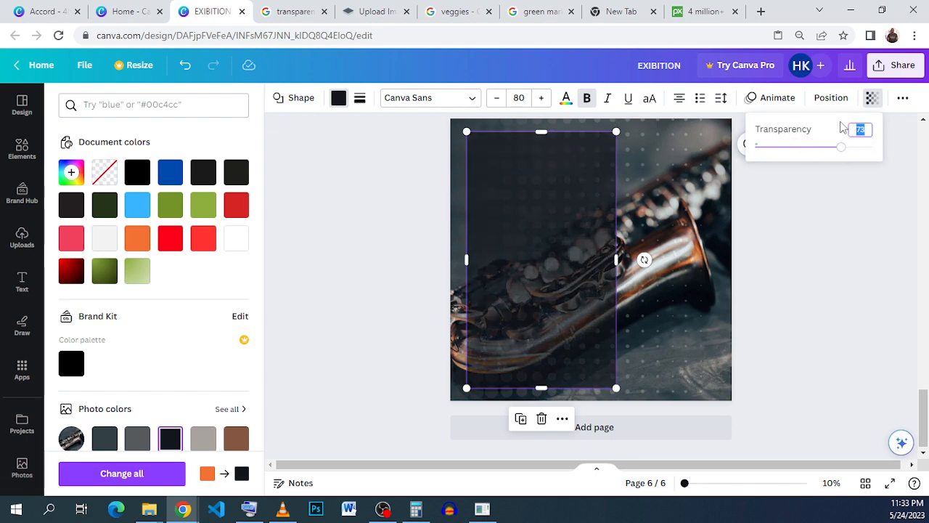
{"action": "type", "text": "80"}
{"action": "key", "text": "Return"}
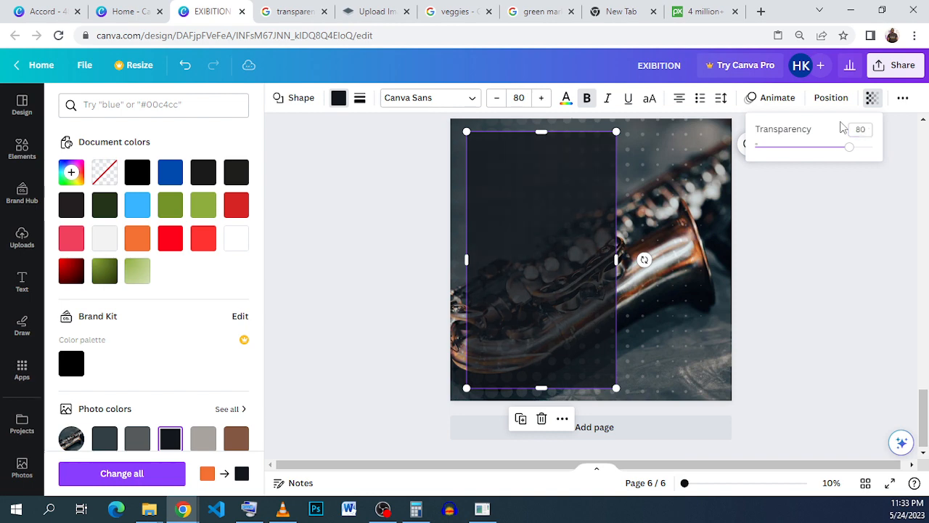
Give the rectangle a solid border with a weight of about 23
{"action": "left_click", "coordinate": [359, 98]}
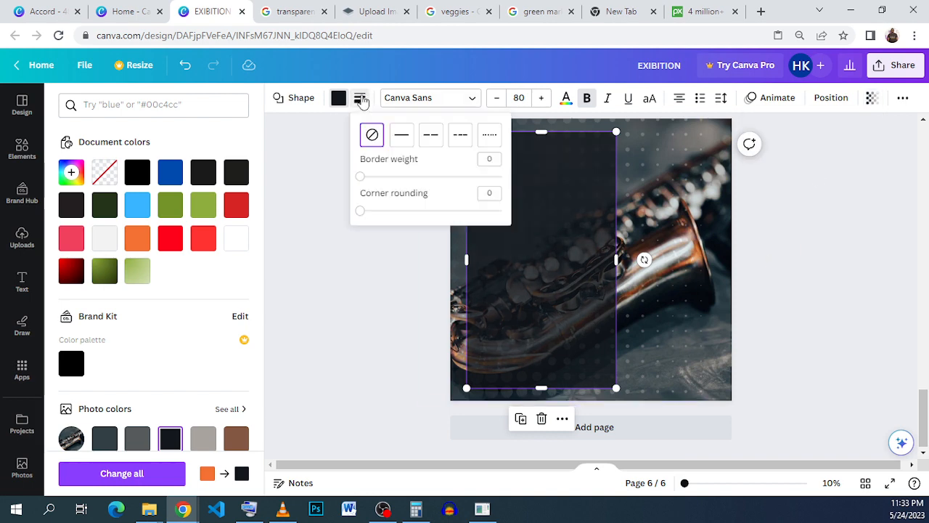
{"action": "left_click", "coordinate": [401, 135]}
{"action": "left_click", "coordinate": [382, 178]}
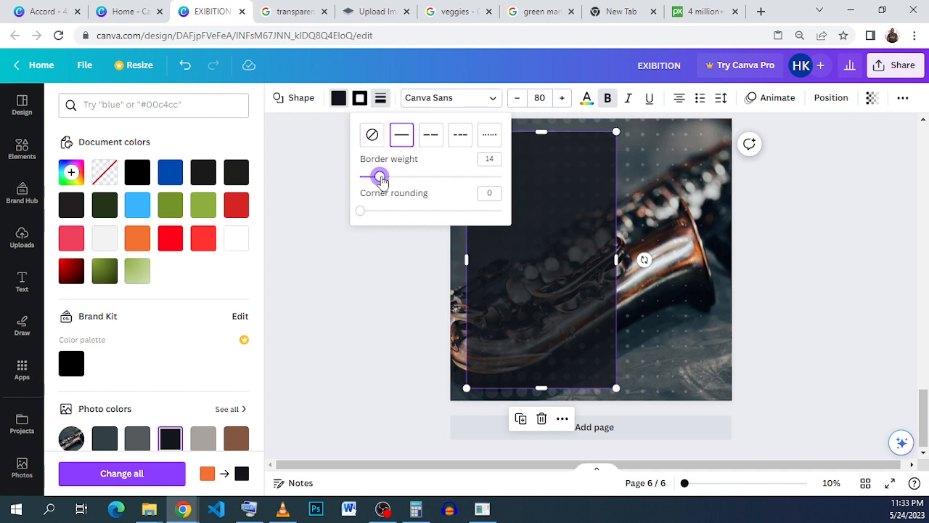
{"action": "left_click_drag", "start_coordinate": [383, 180], "coordinate": [394, 179]}
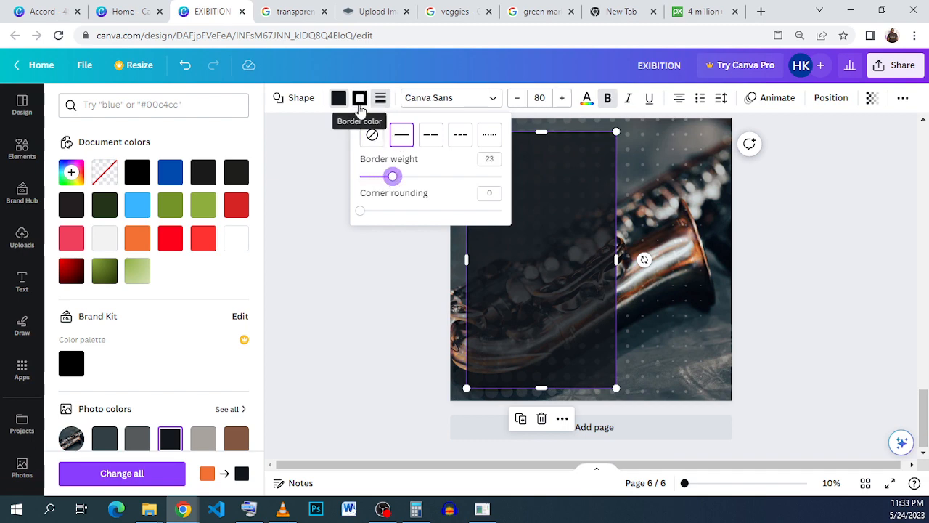
Set the rectangle's border colour to light orange
{"action": "left_click", "coordinate": [359, 99]}
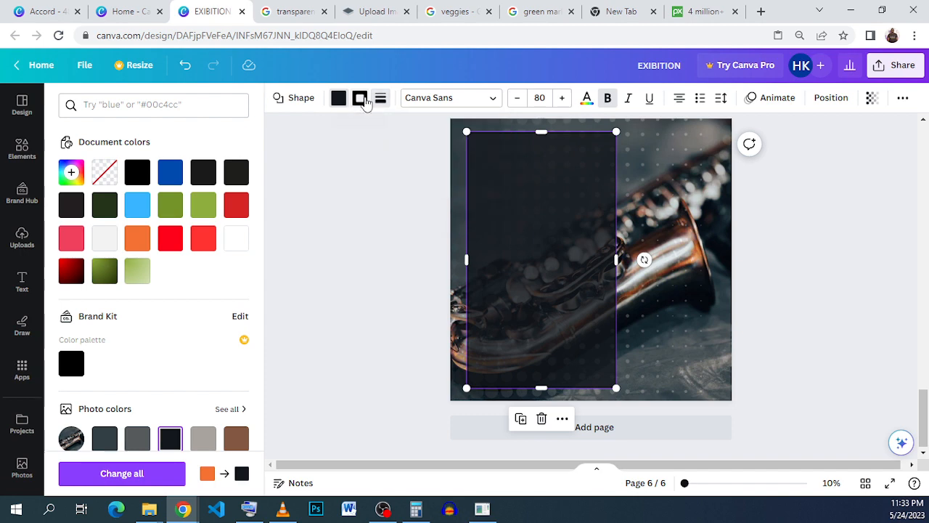
{"action": "scroll", "coordinate": [141, 225], "scroll_direction": "down", "scroll_amount": 3}
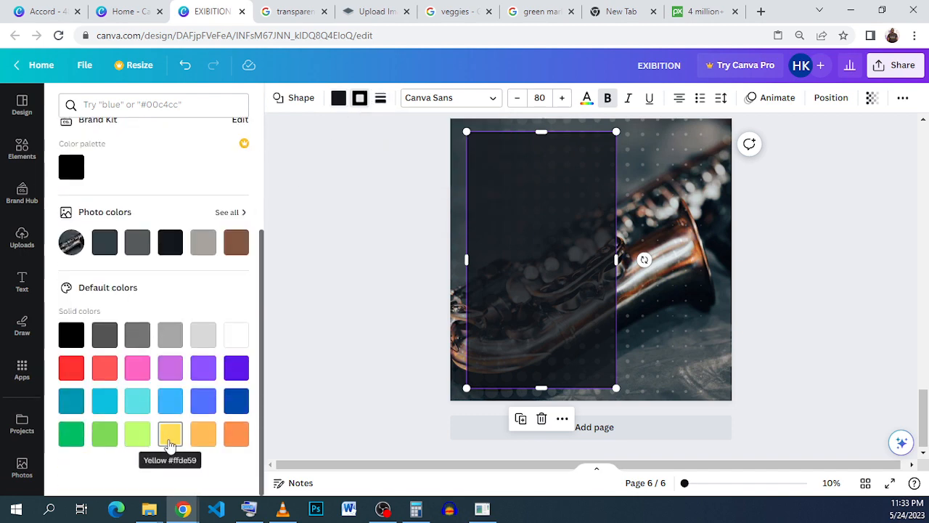
{"action": "left_click", "coordinate": [205, 435]}
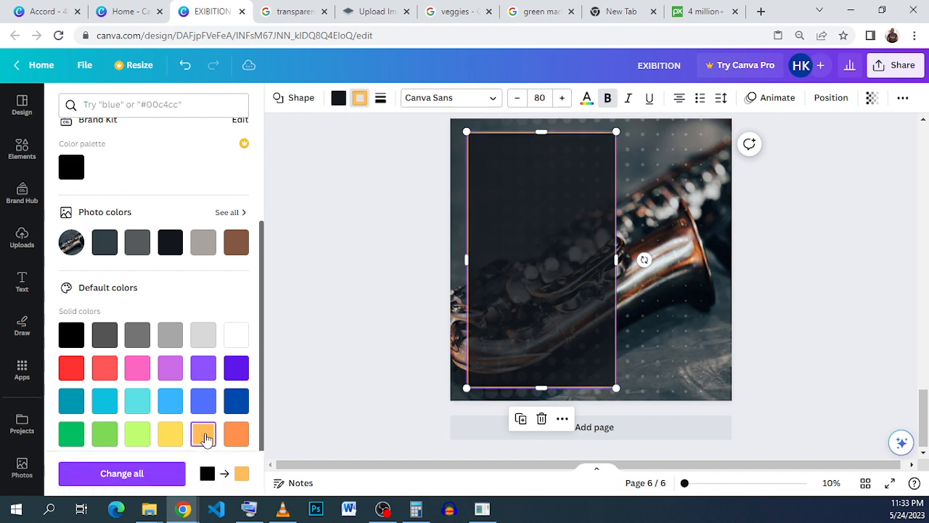
Set the rectangle's border weight to 50
{"action": "left_click", "coordinate": [388, 103]}
{"action": "left_click_drag", "start_coordinate": [413, 178], "coordinate": [443, 185]}
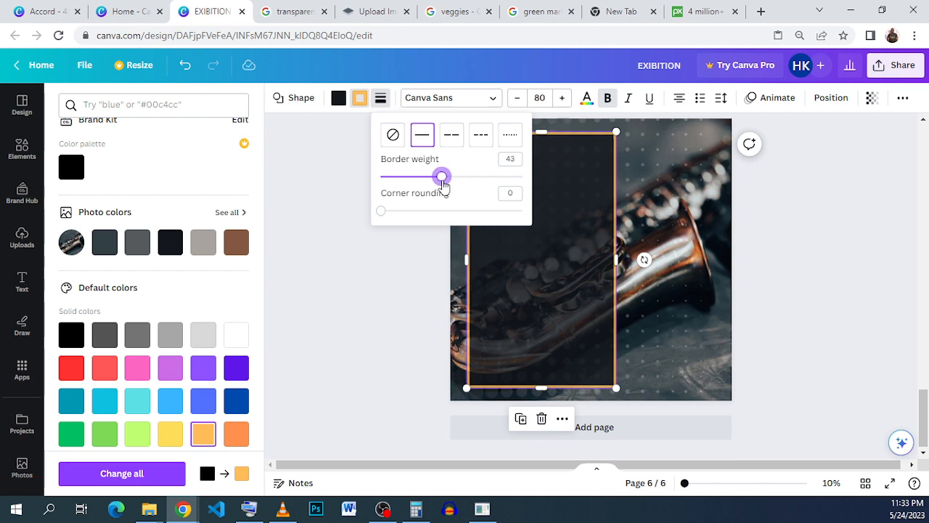
{"action": "left_click", "coordinate": [510, 159]}
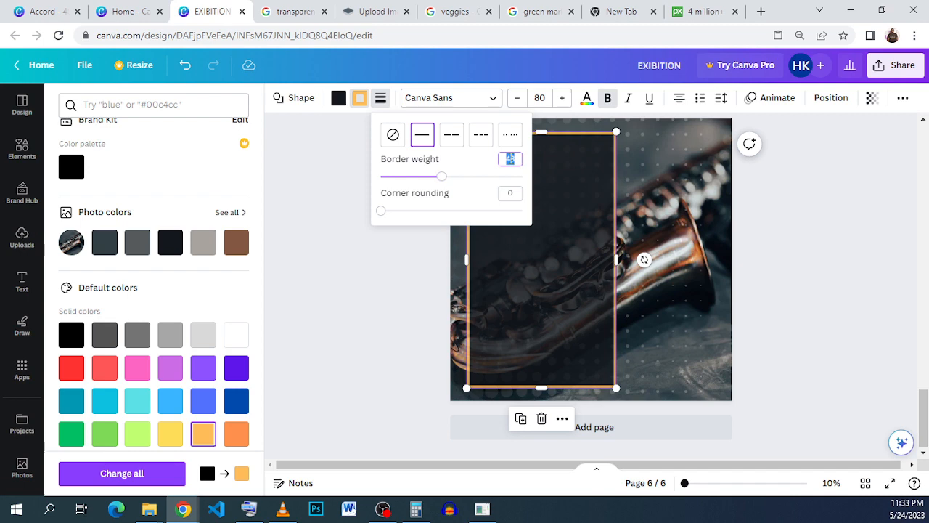
{"action": "type", "text": "50"}
{"action": "key", "text": "Return"}
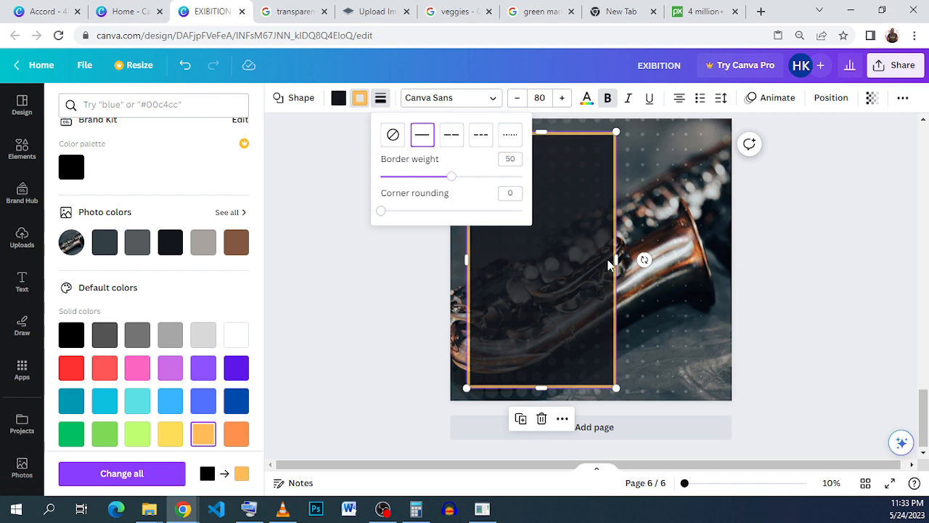
{"action": "left_click", "coordinate": [644, 259]}
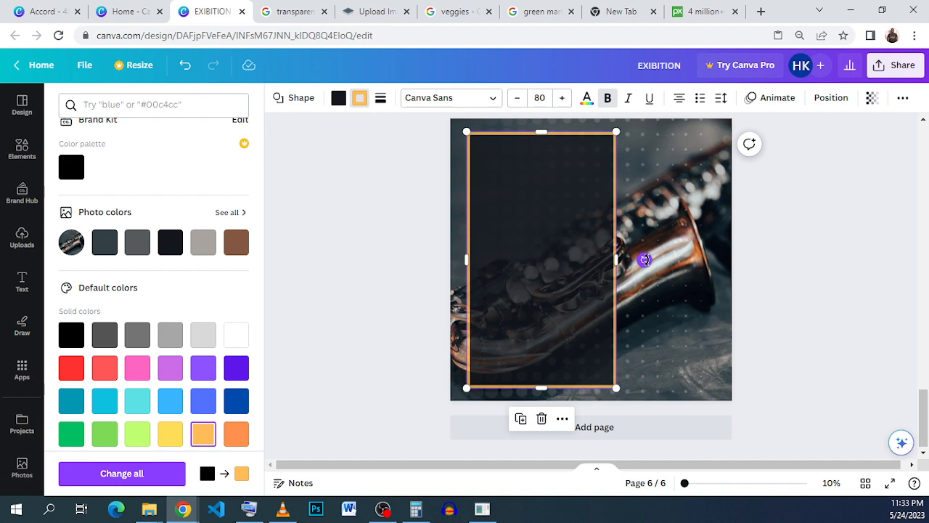
Rotate the bordered rectangle slightly and duplicate it
{"action": "left_click_drag", "start_coordinate": [648, 268], "coordinate": [649, 270]}
{"action": "left_click_drag", "start_coordinate": [573, 289], "coordinate": [577, 288]}
{"action": "left_click", "coordinate": [525, 423]}
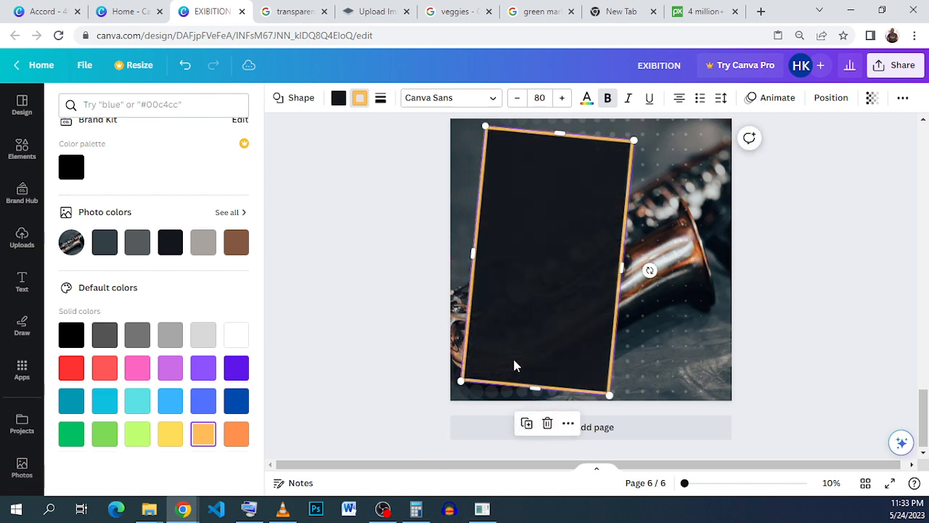
Rotate the duplicate rectangle the opposite way so the two frames overlap at an angle
{"action": "left_click_drag", "start_coordinate": [648, 270], "coordinate": [642, 251]}
{"action": "left_click", "coordinate": [694, 276]}
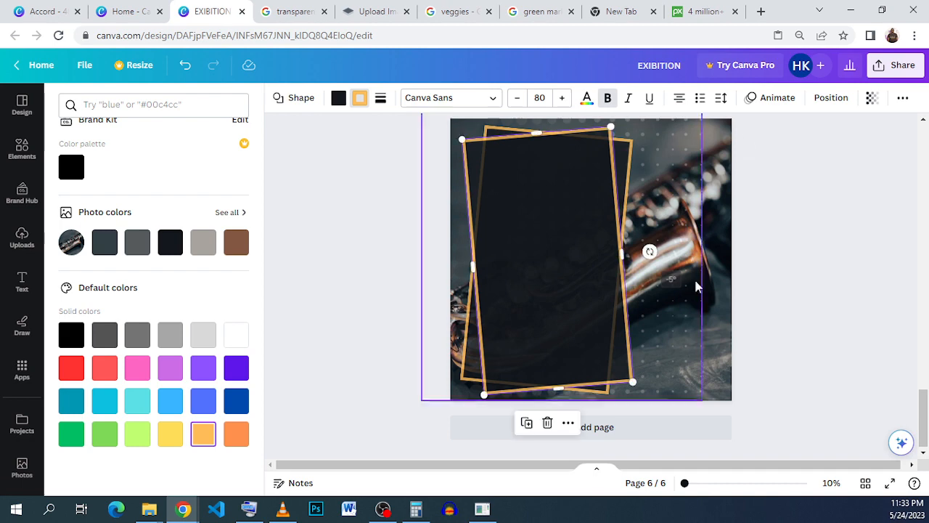
{"action": "left_click", "coordinate": [802, 306]}
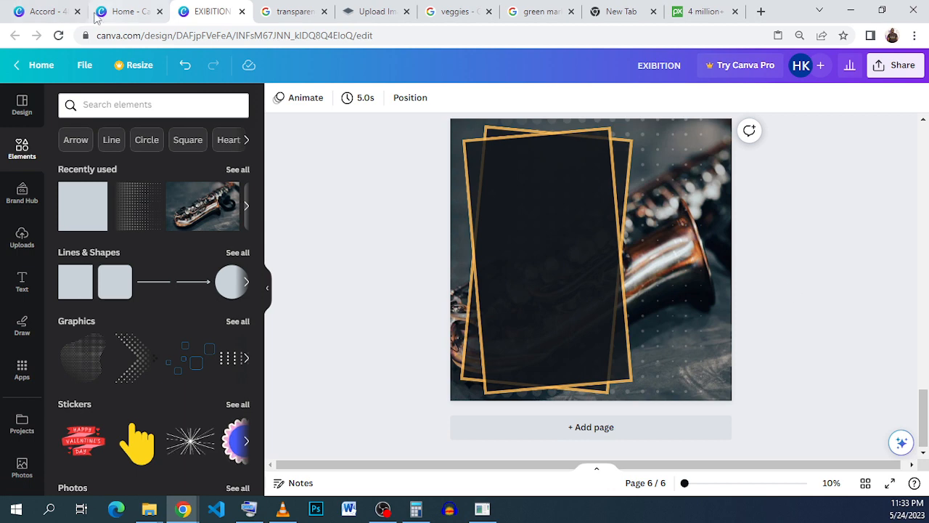
Inspect the Jazz Night title text in the Accord reference poster
{"action": "left_click", "coordinate": [43, 11]}
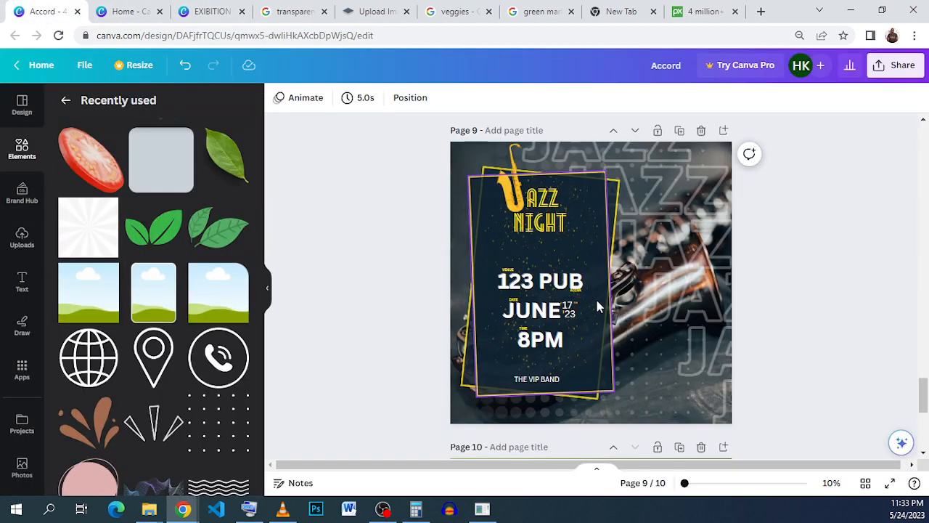
{"action": "left_click", "coordinate": [539, 216]}
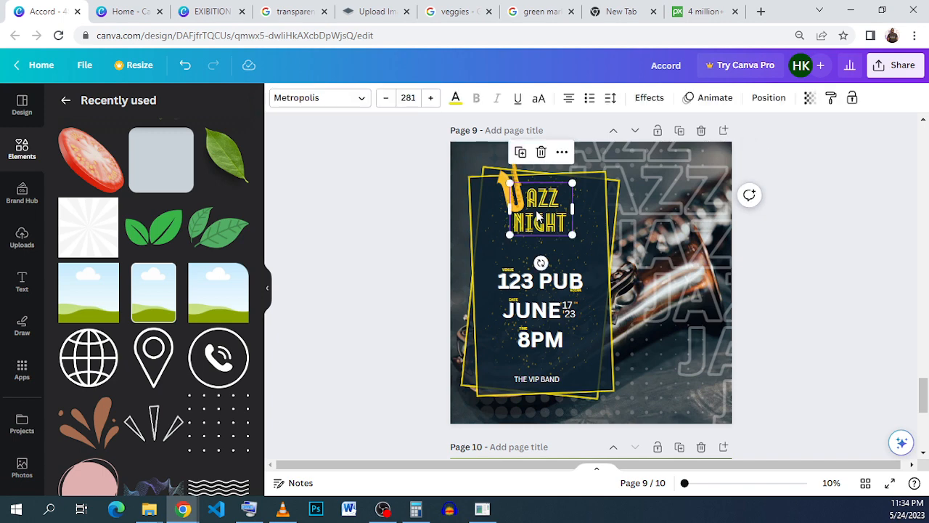
{"action": "left_click", "coordinate": [213, 13]}
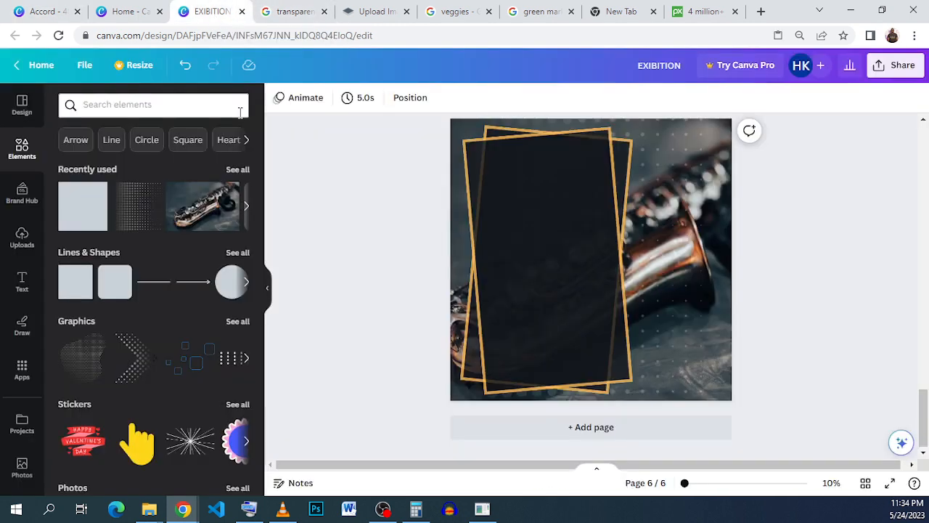
{"action": "left_click", "coordinate": [23, 279]}
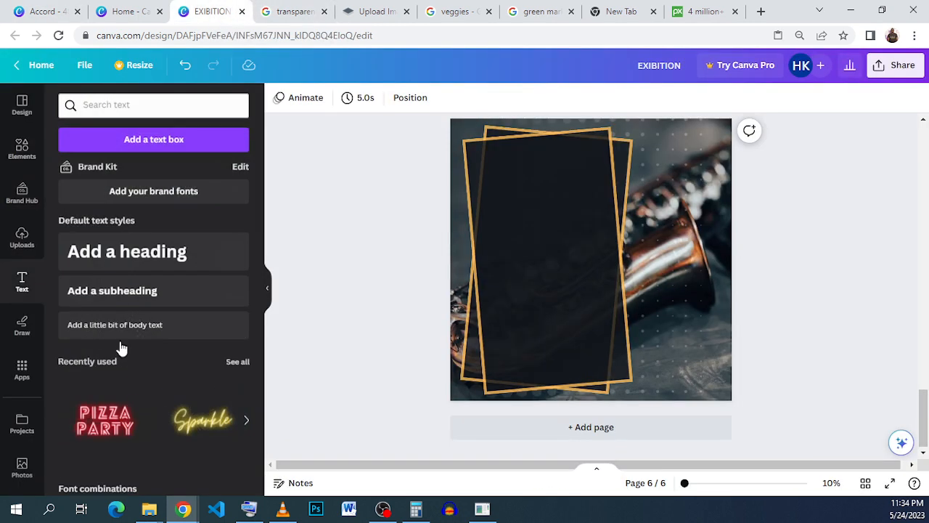
{"action": "scroll", "coordinate": [121, 349], "scroll_direction": "down", "scroll_amount": 3}
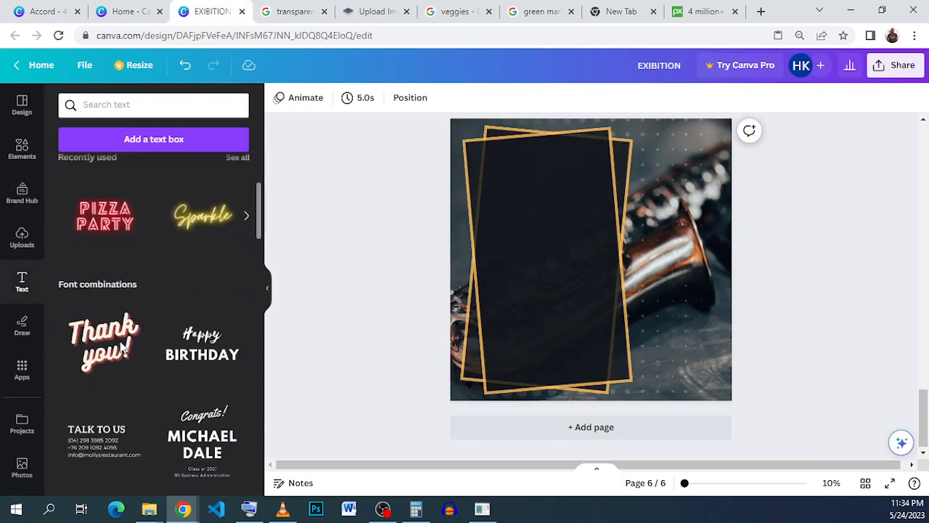
{"action": "left_click", "coordinate": [105, 220]}
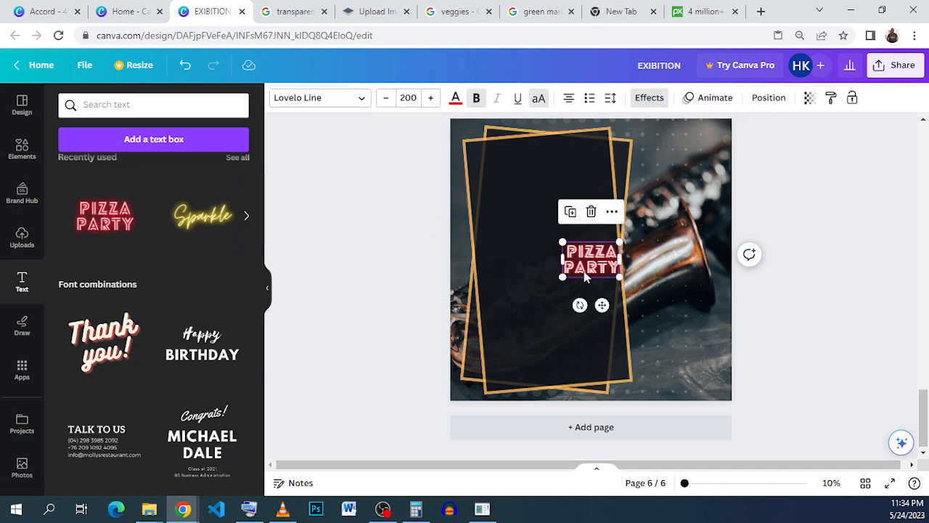
{"action": "left_click_drag", "start_coordinate": [614, 268], "coordinate": [584, 207]}
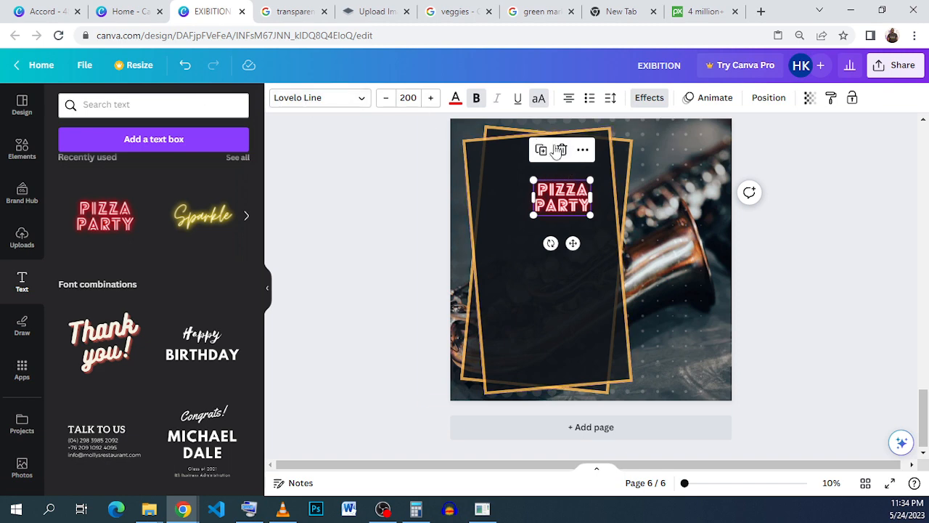
{"action": "key", "text": "Delete"}
Add the Now Showing neon text style and move it to the top of the frame
{"action": "scroll", "coordinate": [181, 276], "scroll_direction": "down", "scroll_amount": 8}
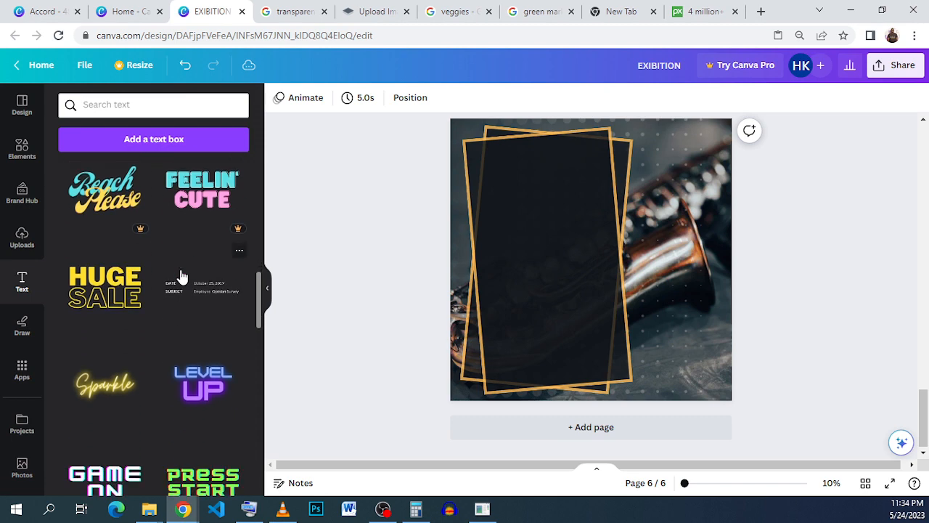
{"action": "scroll", "coordinate": [181, 275], "scroll_direction": "down", "scroll_amount": 2}
{"action": "scroll", "coordinate": [182, 276], "scroll_direction": "down", "scroll_amount": 7}
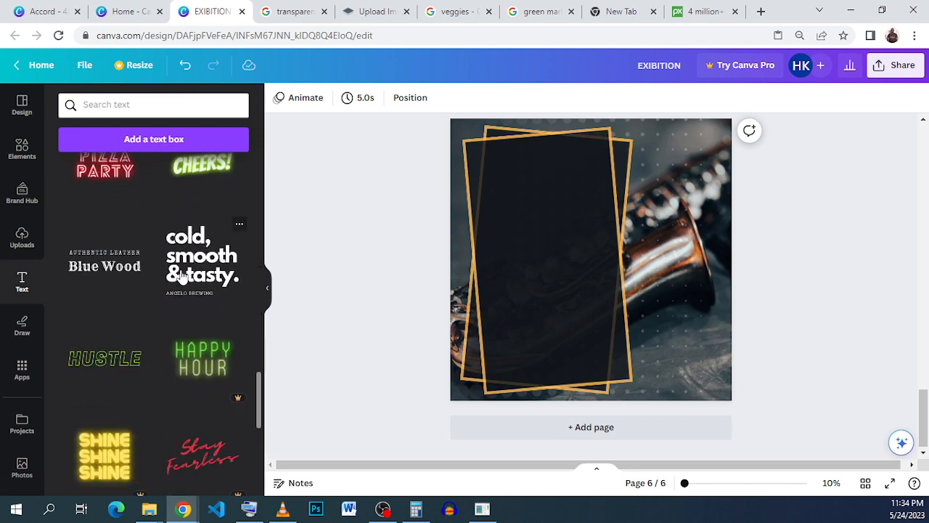
{"action": "scroll", "coordinate": [182, 276], "scroll_direction": "down", "scroll_amount": 3}
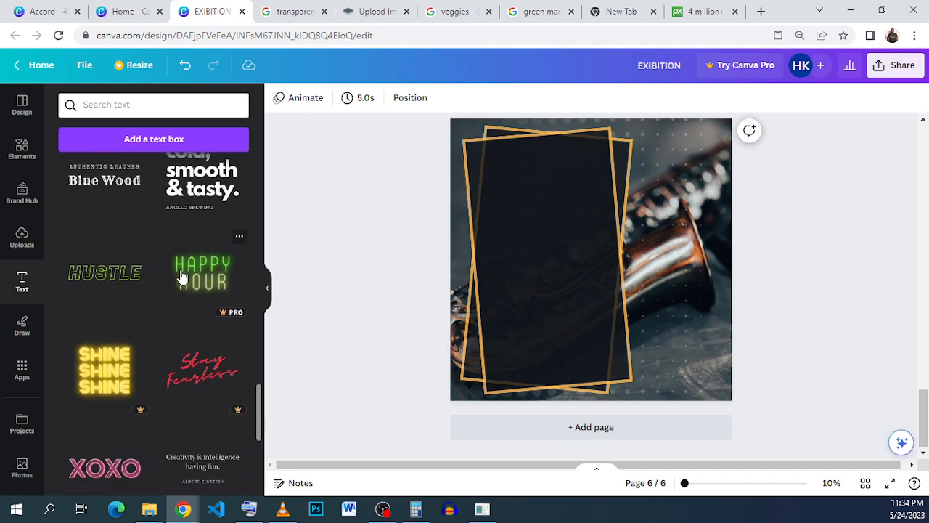
{"action": "scroll", "coordinate": [181, 275], "scroll_direction": "down", "scroll_amount": 3}
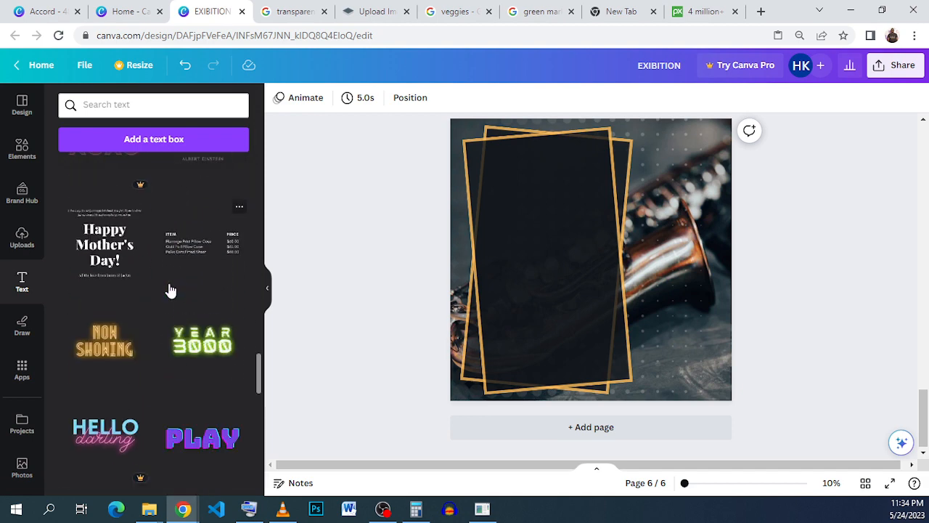
{"action": "left_click", "coordinate": [106, 347]}
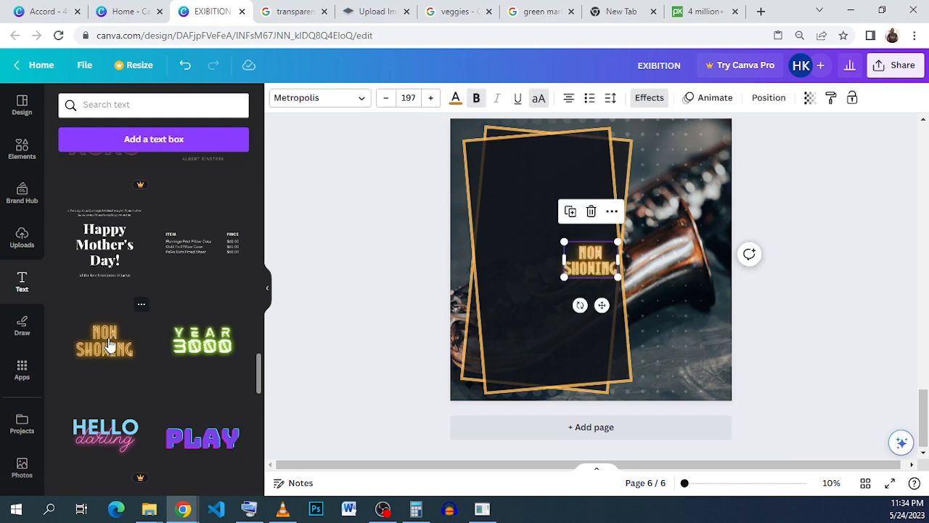
{"action": "left_click_drag", "start_coordinate": [590, 261], "coordinate": [549, 180]}
Replace the text with JAZZ NIGHT
{"action": "double_click", "coordinate": [549, 183]}
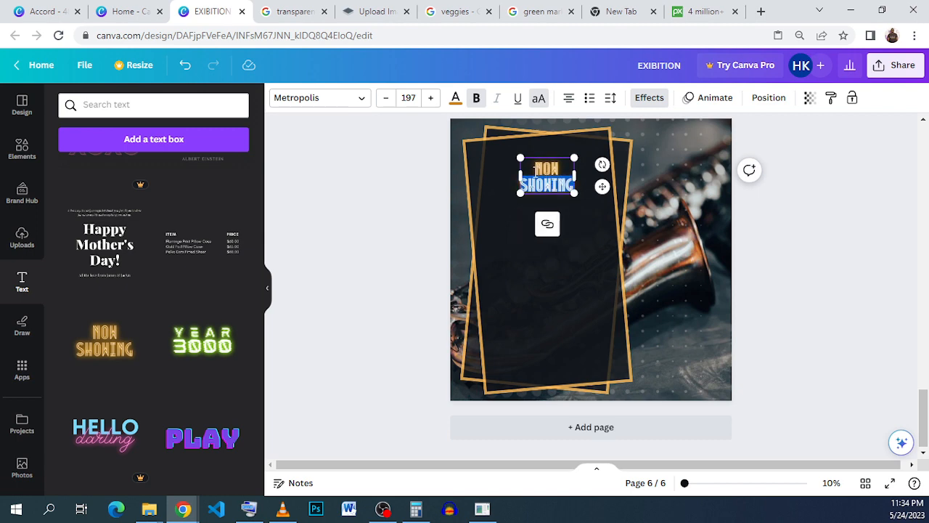
{"action": "triple_click", "coordinate": [564, 178]}
{"action": "key", "text": "BackSpace"}
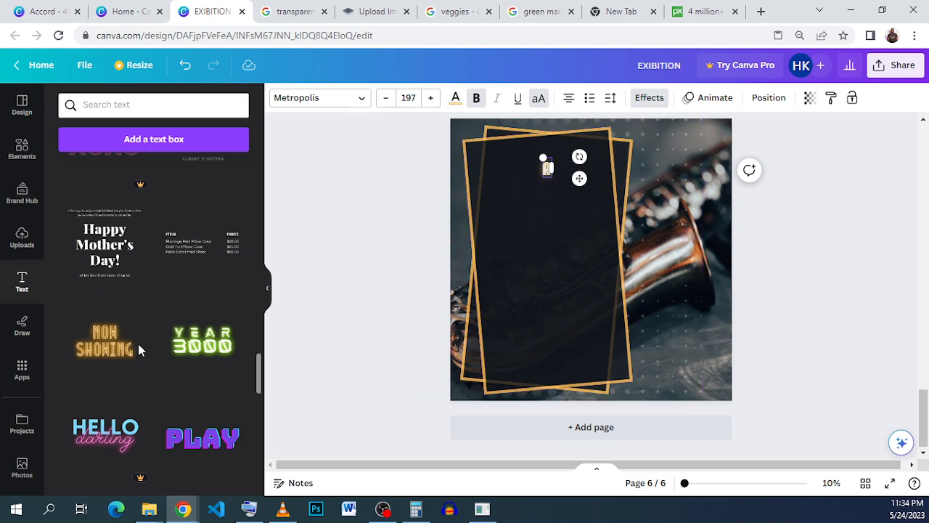
{"action": "type", "text": "JAZZ"}
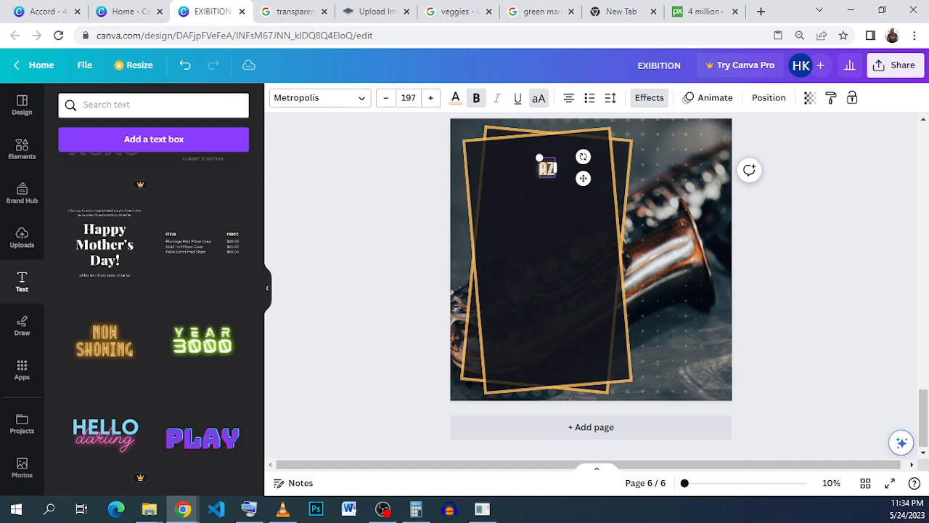
{"action": "type", "text": " N"}
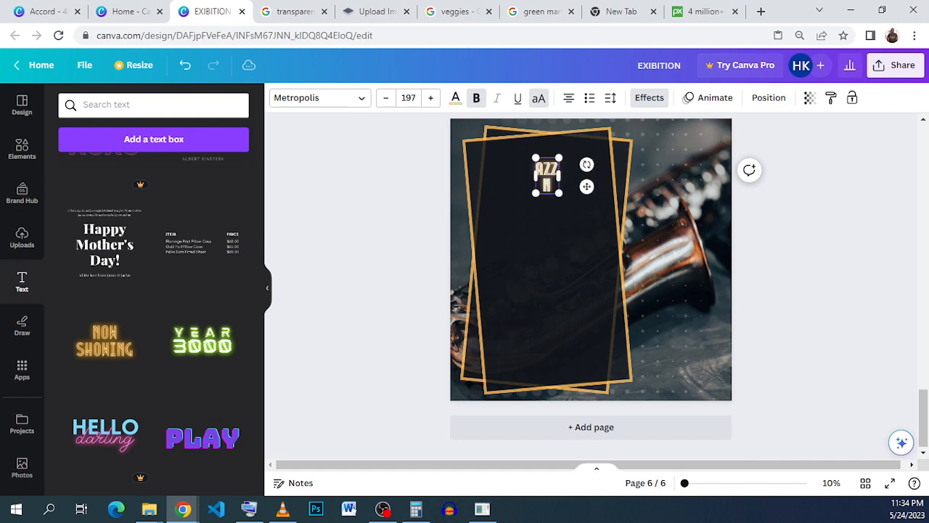
{"action": "type", "text": "IGHT"}
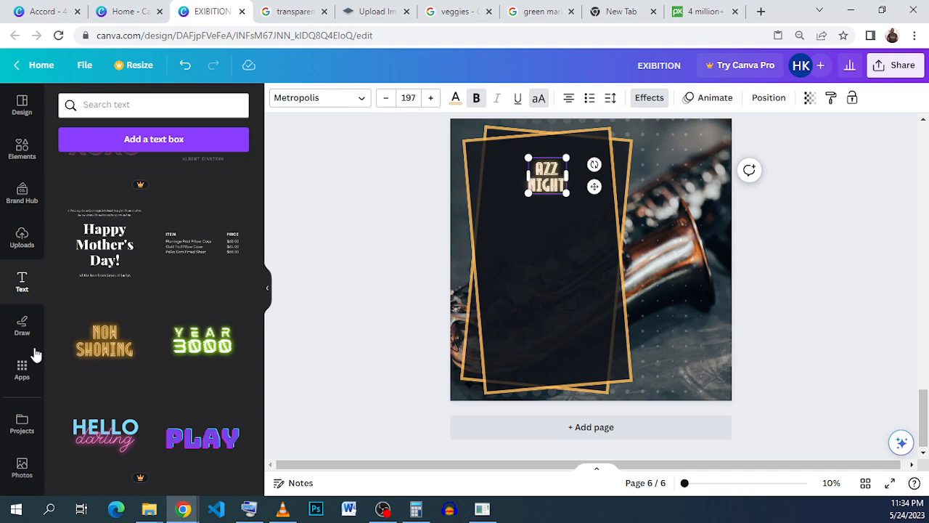
Remove the title's neon effect and enlarge it to font size 288
{"action": "left_click", "coordinate": [649, 98]}
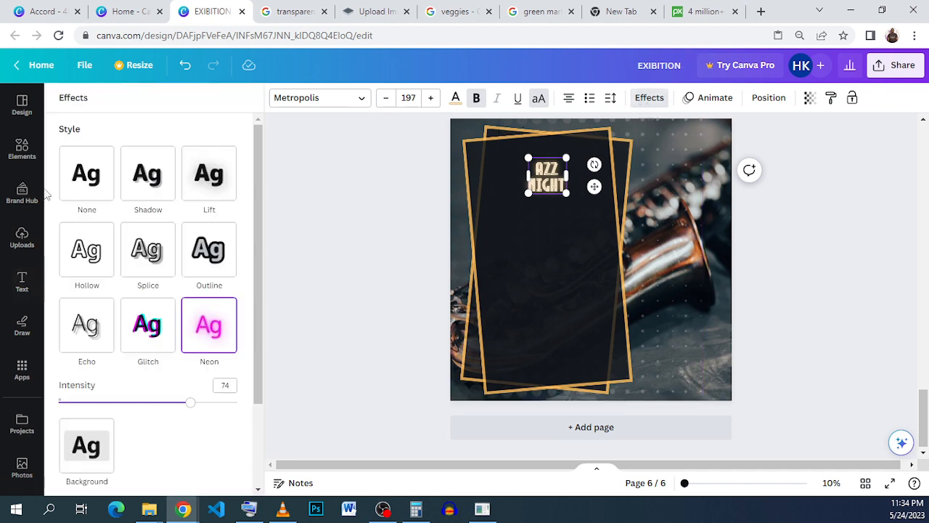
{"action": "left_click", "coordinate": [90, 163]}
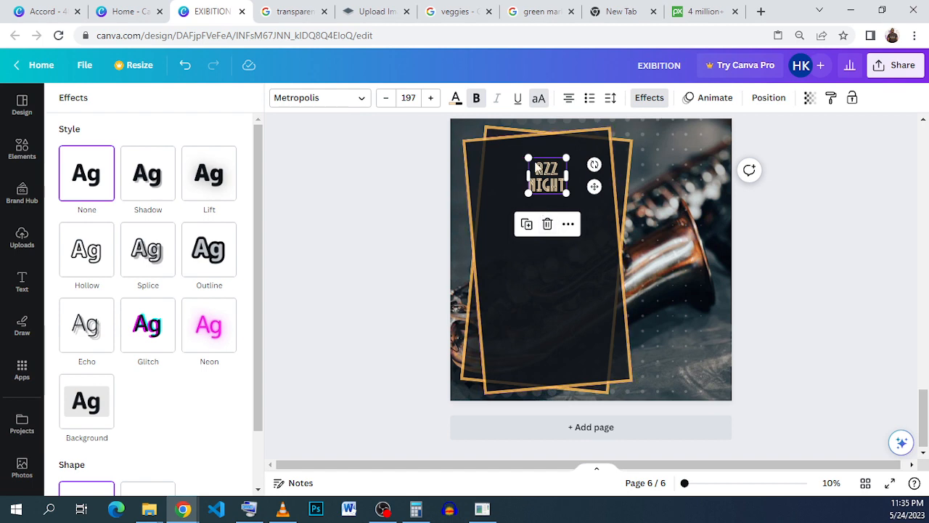
{"action": "mouse_move", "coordinate": [501, 146]}
{"action": "left_mouse_down"}
{"action": "mouse_move", "coordinate": [498, 128]}
{"action": "mouse_move", "coordinate": [511, 142]}
{"action": "left_mouse_up"}
{"action": "left_click_drag", "start_coordinate": [539, 183], "coordinate": [546, 189]}
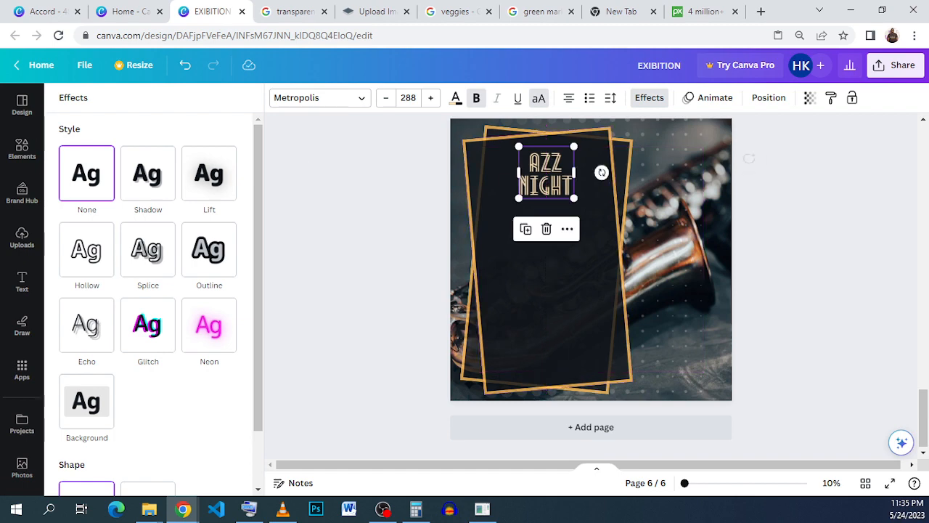
Search elements for jazz and add the gold saxophone graphic to the poster
{"action": "left_click", "coordinate": [21, 149]}
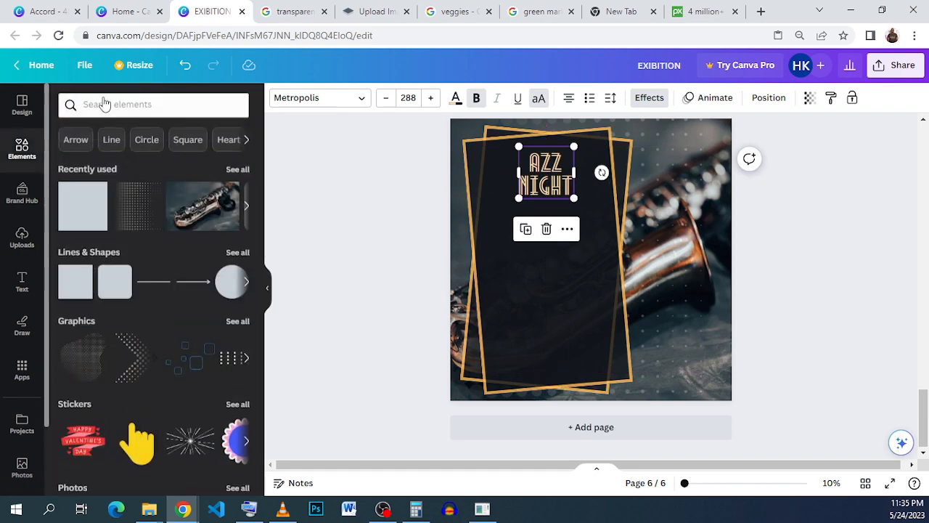
{"action": "left_click", "coordinate": [128, 104]}
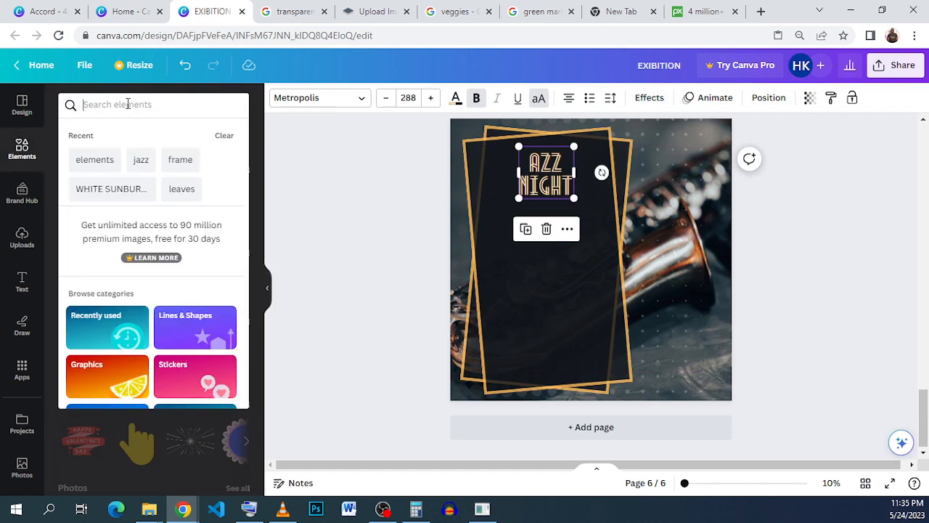
{"action": "left_click", "coordinate": [133, 160]}
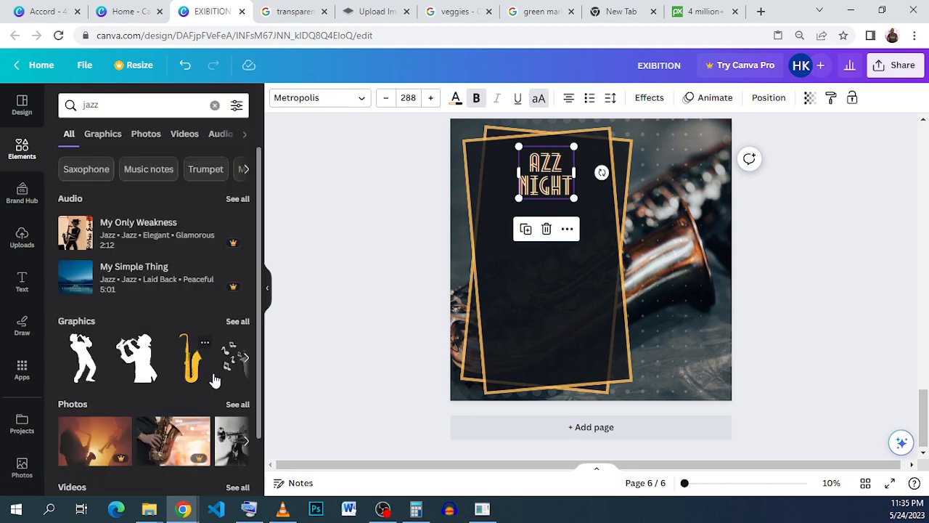
{"action": "left_click", "coordinate": [204, 344]}
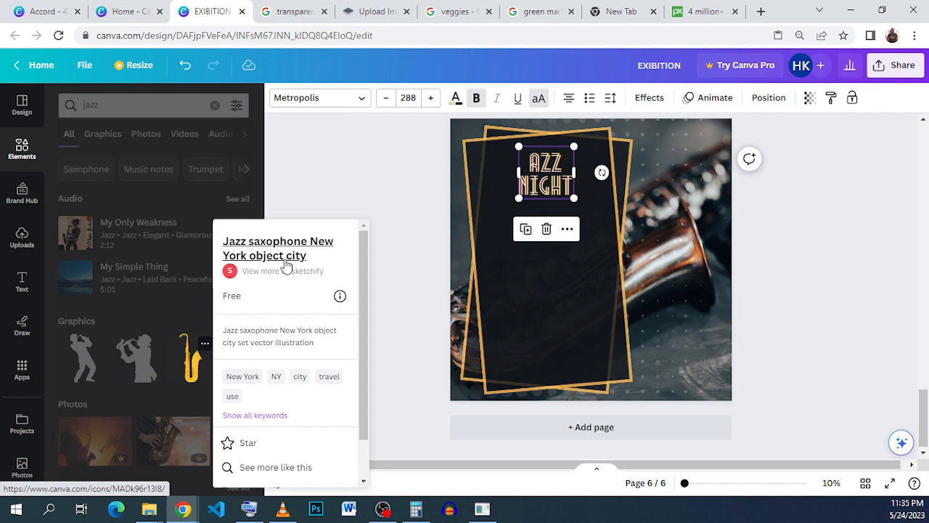
{"action": "left_click", "coordinate": [191, 374]}
{"action": "left_click", "coordinate": [190, 374]}
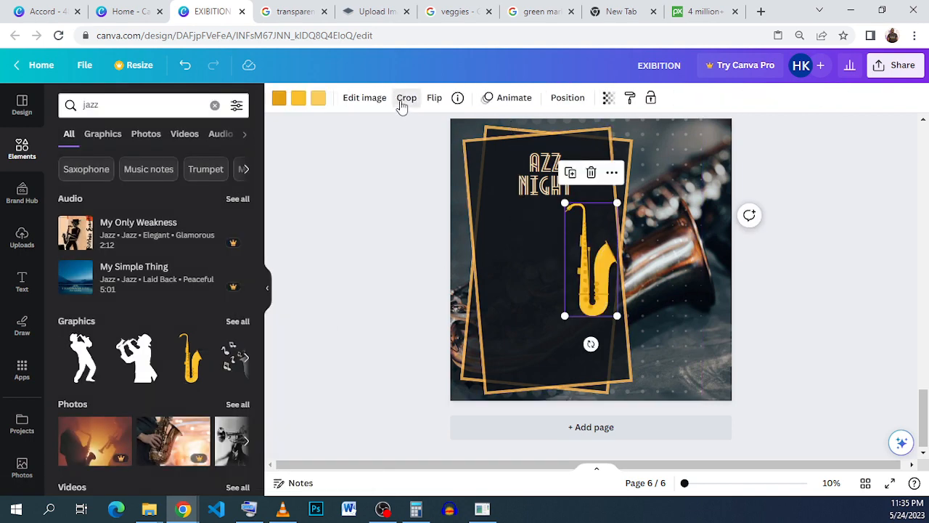
{"action": "left_click", "coordinate": [406, 98]}
{"action": "left_click", "coordinate": [778, 297]}
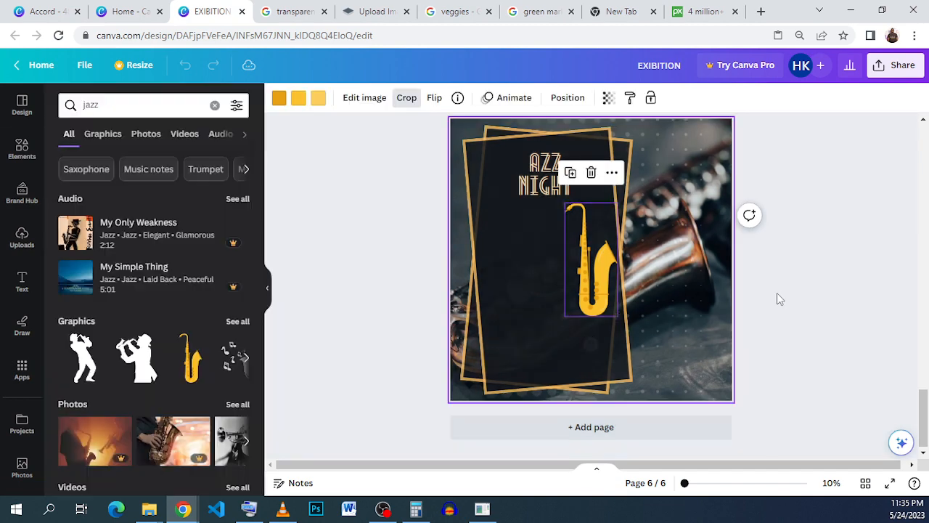
{"action": "left_click", "coordinate": [664, 294]}
Flip the saxophone graphic horizontally
{"action": "left_click", "coordinate": [596, 242]}
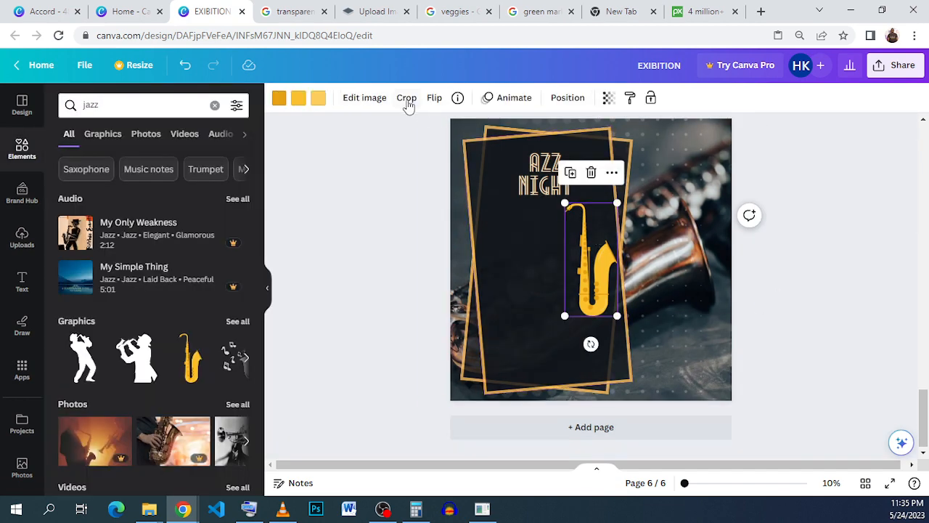
{"action": "left_click", "coordinate": [434, 98]}
{"action": "left_click", "coordinate": [485, 129]}
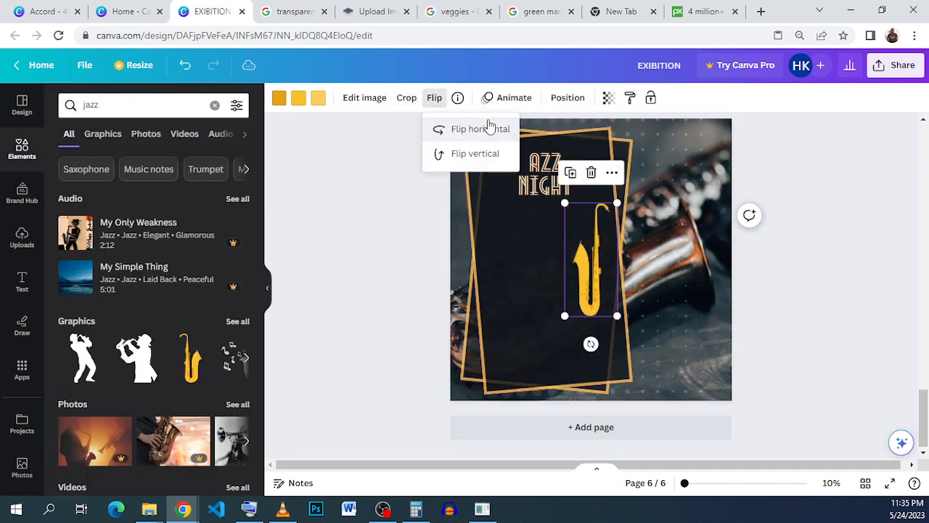
Shrink the saxophone and position it against the left of the JAZZ NIGHT title
{"action": "left_click_drag", "start_coordinate": [570, 276], "coordinate": [502, 238]}
{"action": "left_click_drag", "start_coordinate": [545, 187], "coordinate": [537, 116]}
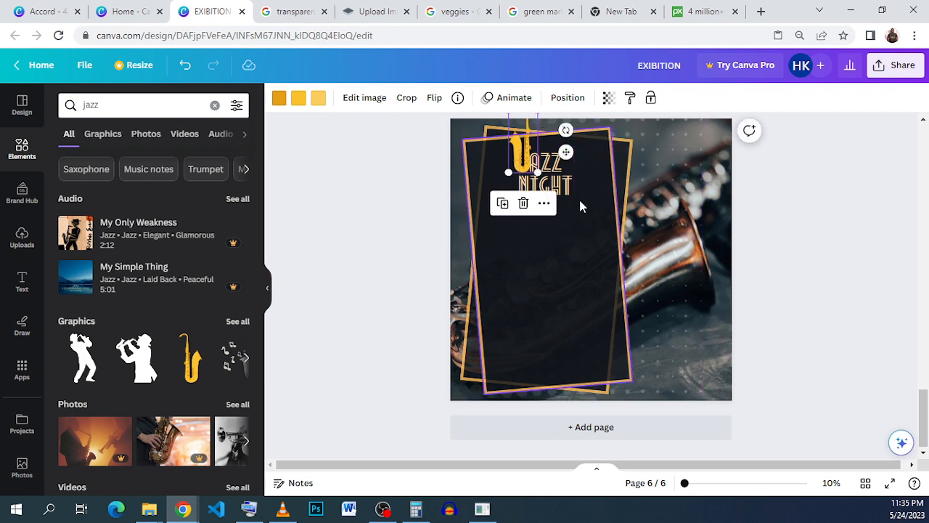
{"action": "scroll", "coordinate": [581, 207], "scroll_direction": "up", "scroll_amount": 1}
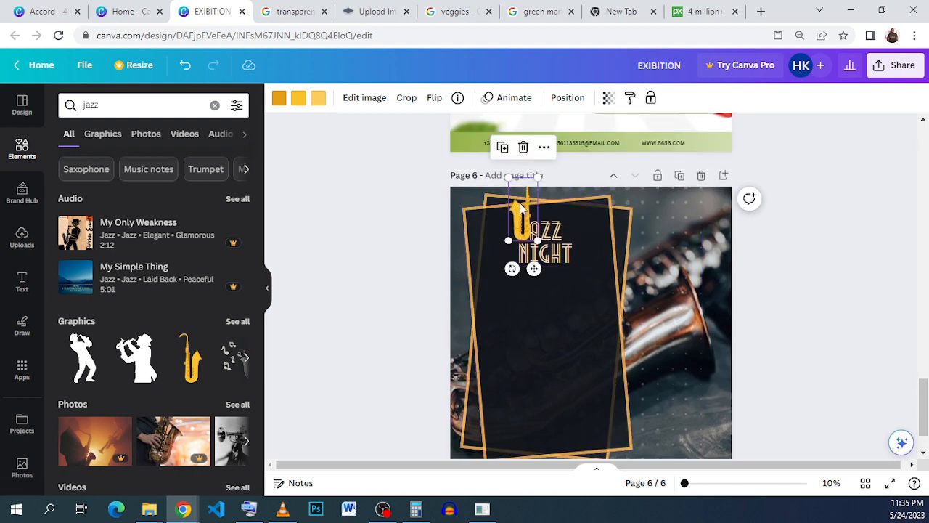
{"action": "left_click_drag", "start_coordinate": [537, 176], "coordinate": [531, 193]}
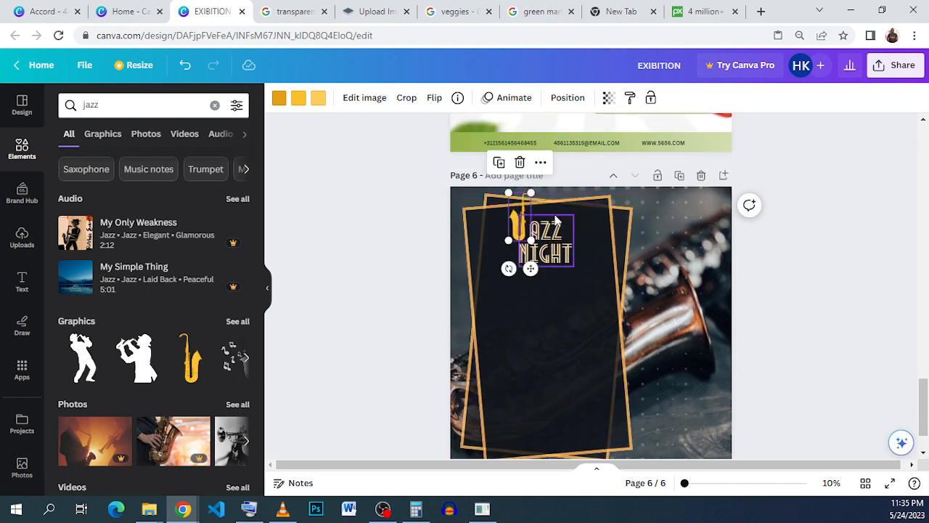
{"action": "left_click", "coordinate": [598, 196]}
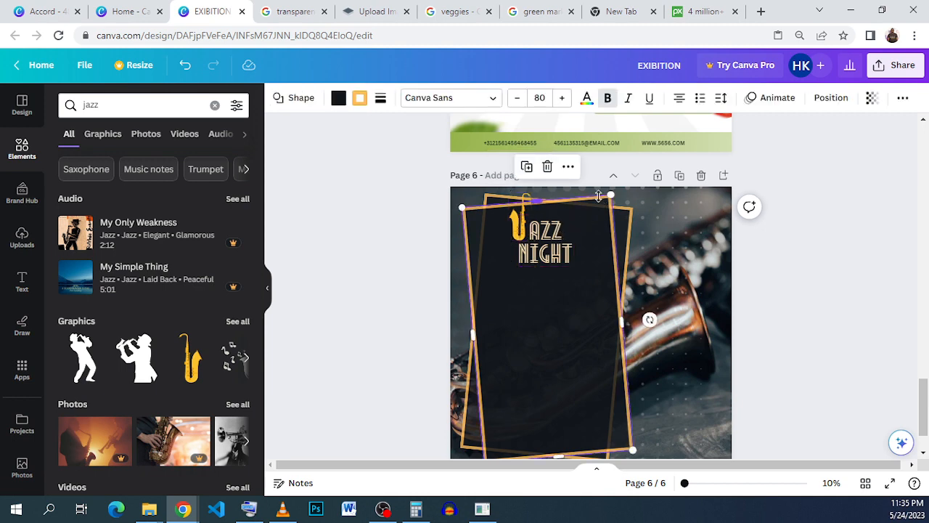
Recolour the borders of both gold frames on the poster to pale beige
{"action": "left_click", "coordinate": [597, 267]}
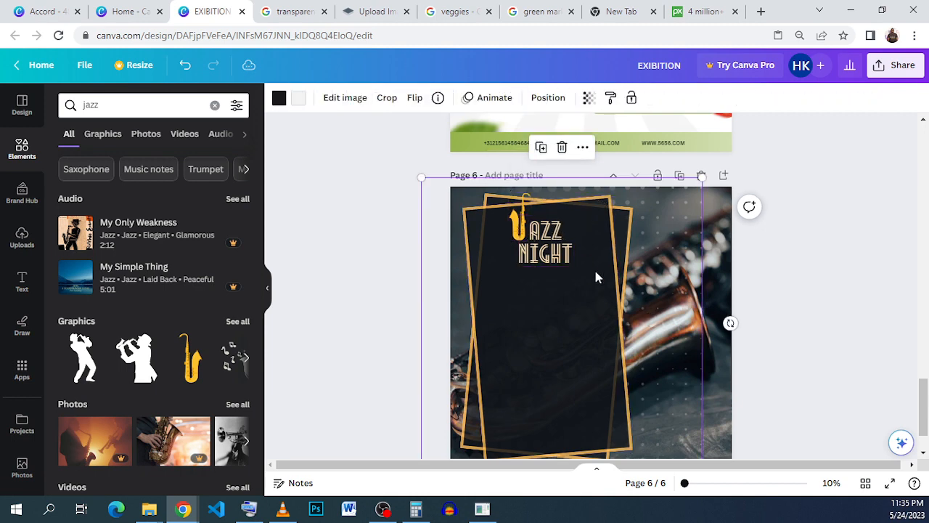
{"action": "left_click", "coordinate": [512, 223]}
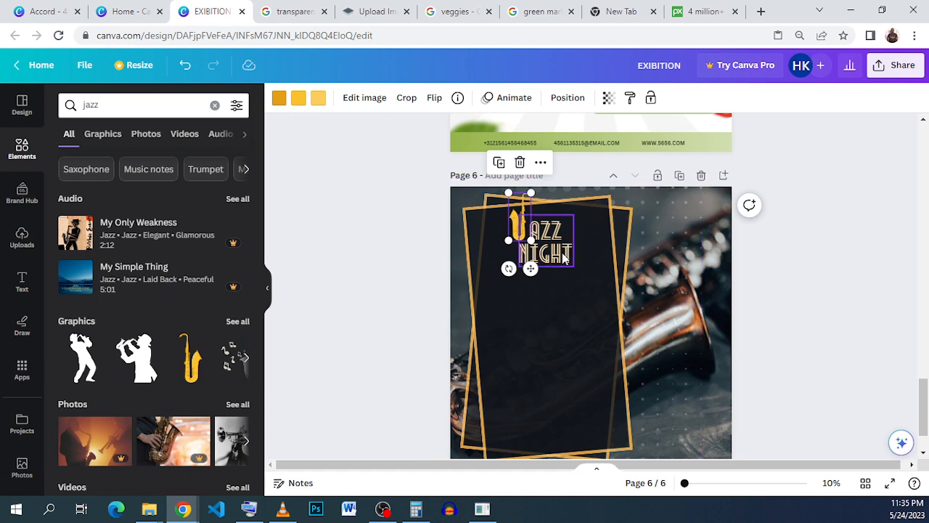
{"action": "left_click", "coordinate": [607, 226]}
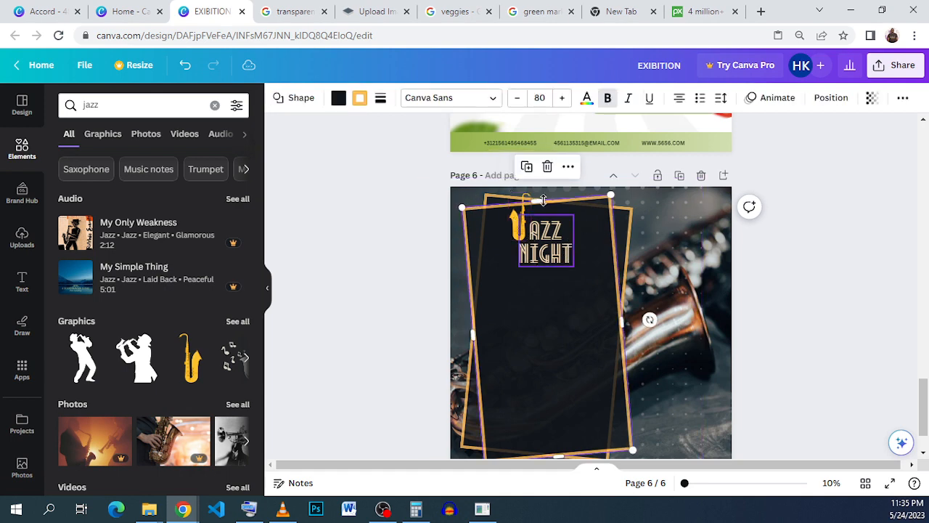
{"action": "left_click", "coordinate": [358, 101]}
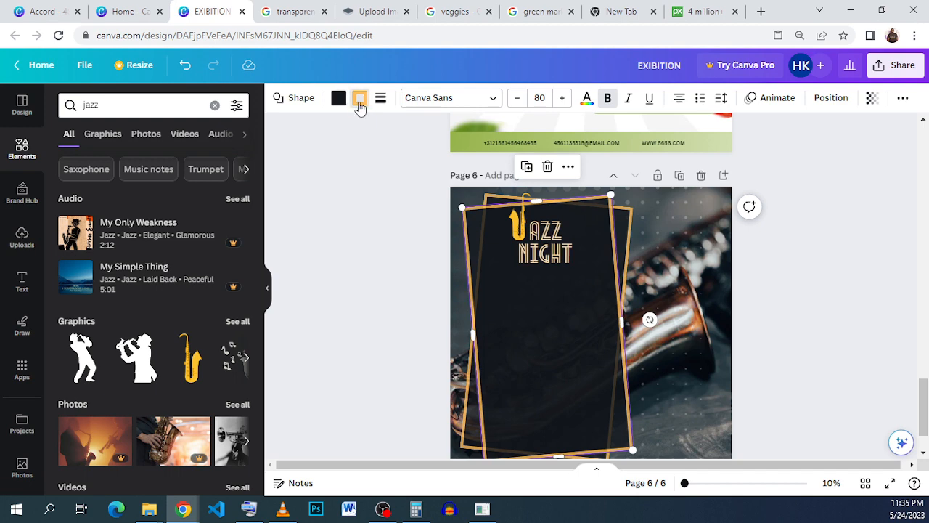
{"action": "left_click", "coordinate": [213, 247]}
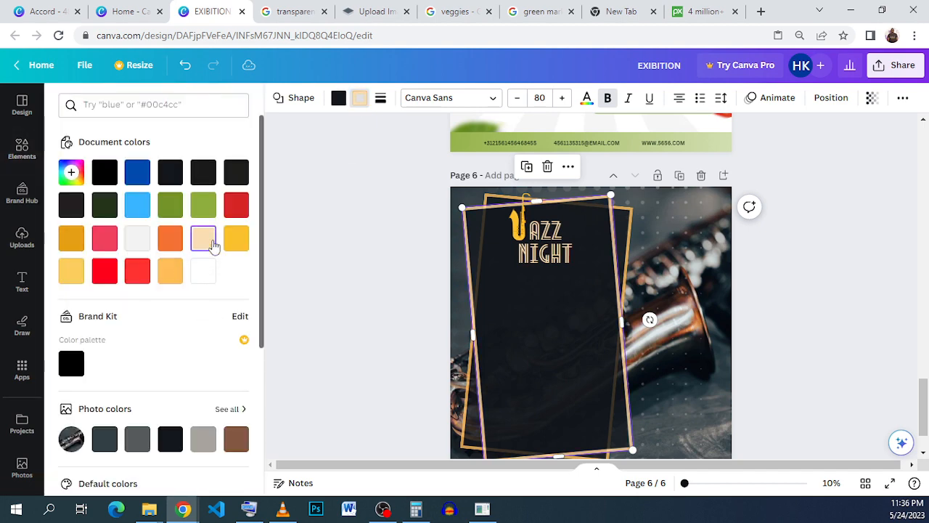
{"action": "left_click", "coordinate": [622, 210]}
{"action": "left_click", "coordinate": [197, 238]}
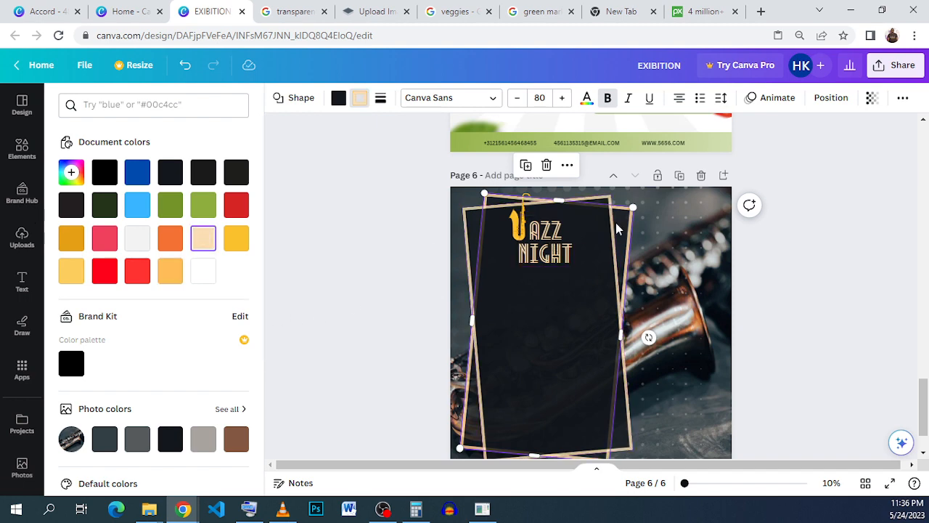
Enlarge the saxophone slightly and change the JAZZ NIGHT title text colour to yellow
{"action": "left_click", "coordinate": [532, 202]}
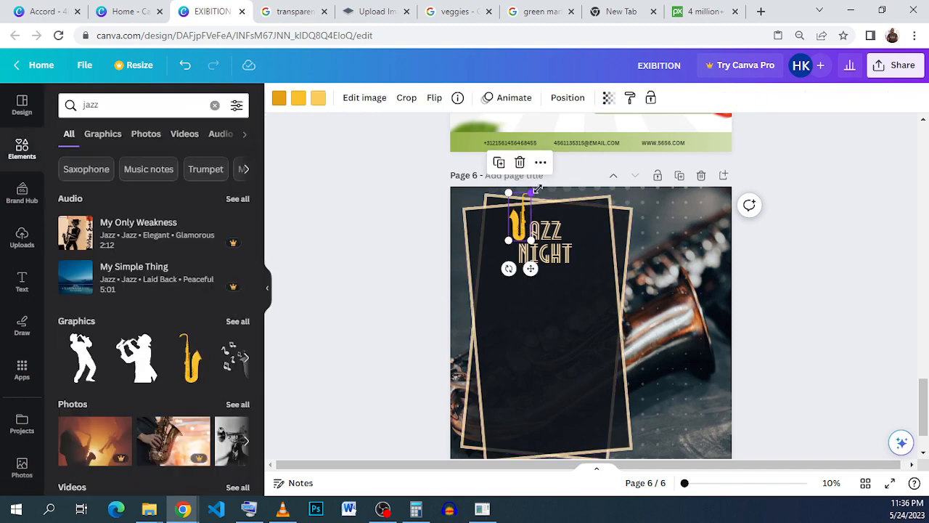
{"action": "left_click_drag", "start_coordinate": [538, 189], "coordinate": [540, 183]}
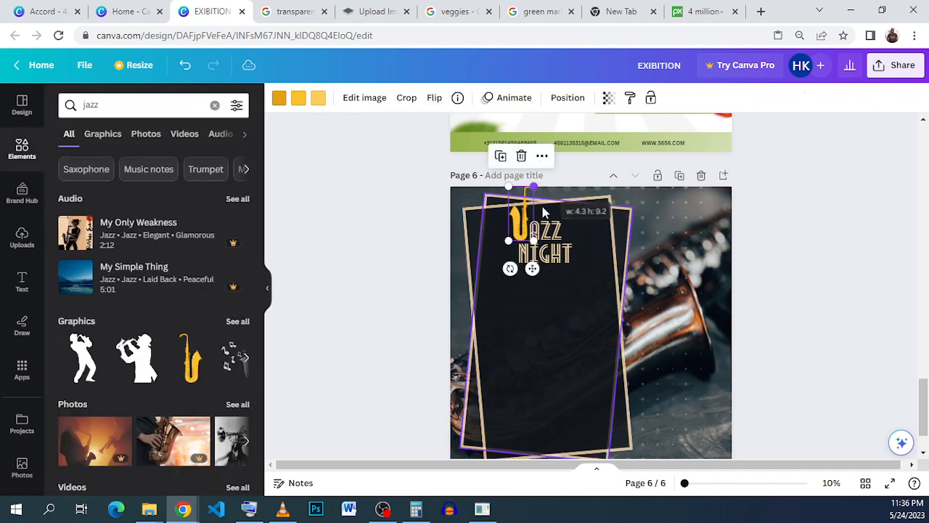
{"action": "left_click", "coordinate": [543, 243]}
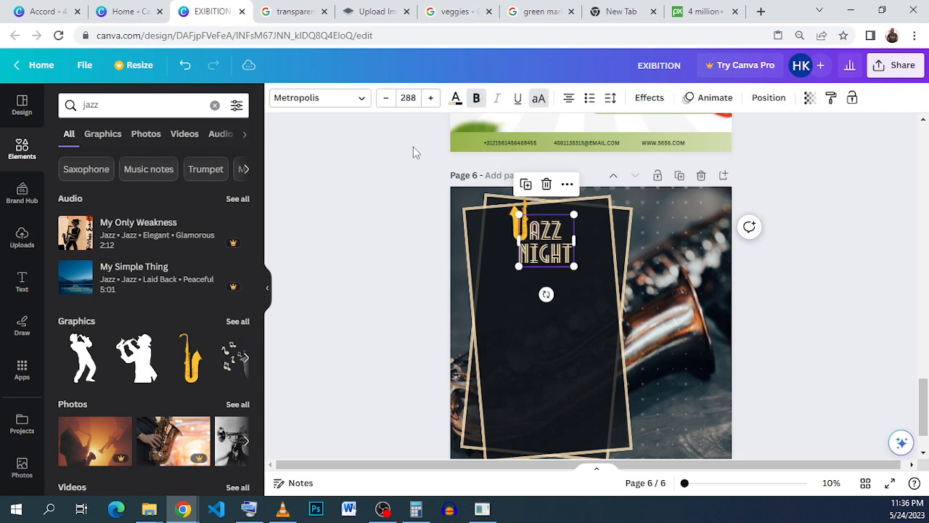
{"action": "left_click", "coordinate": [454, 102]}
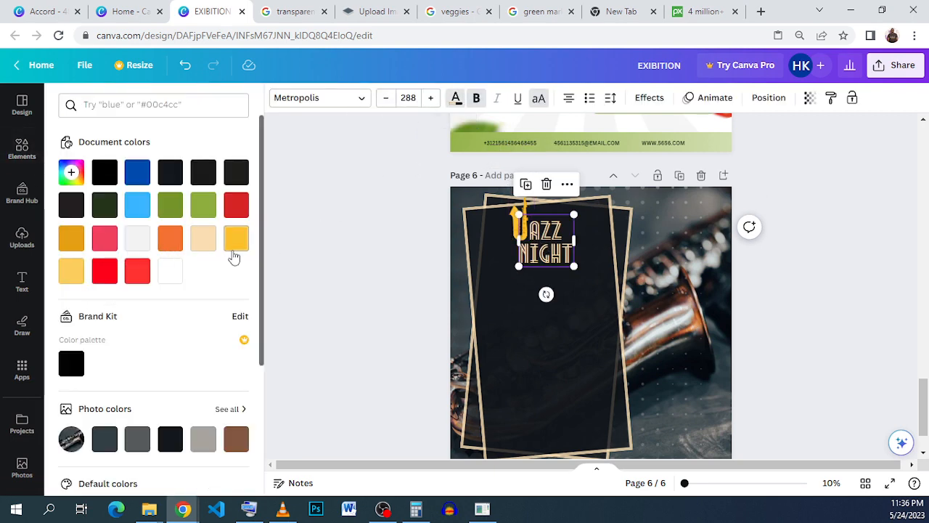
{"action": "left_click", "coordinate": [234, 250]}
{"action": "left_click", "coordinate": [533, 299]}
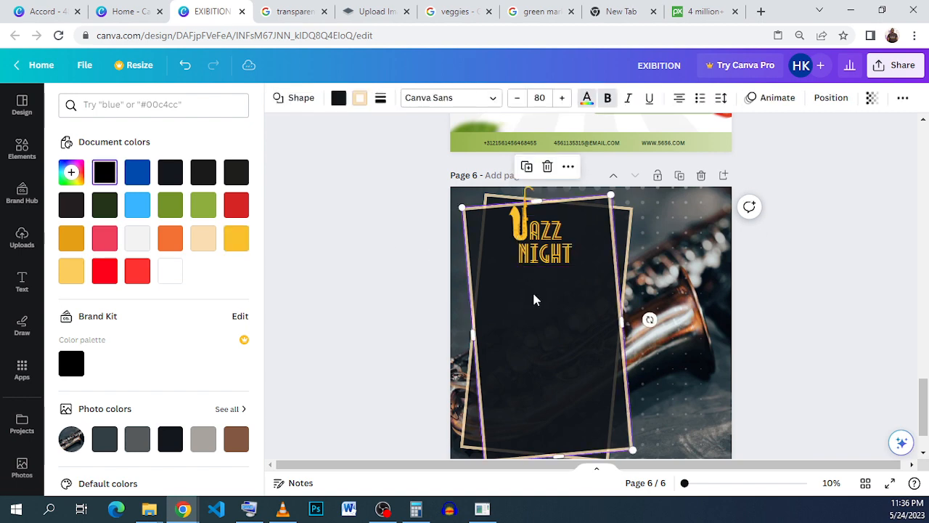
Rotate, resize and reposition the saxophone so it tilts against the left of the title
{"action": "left_click", "coordinate": [523, 250]}
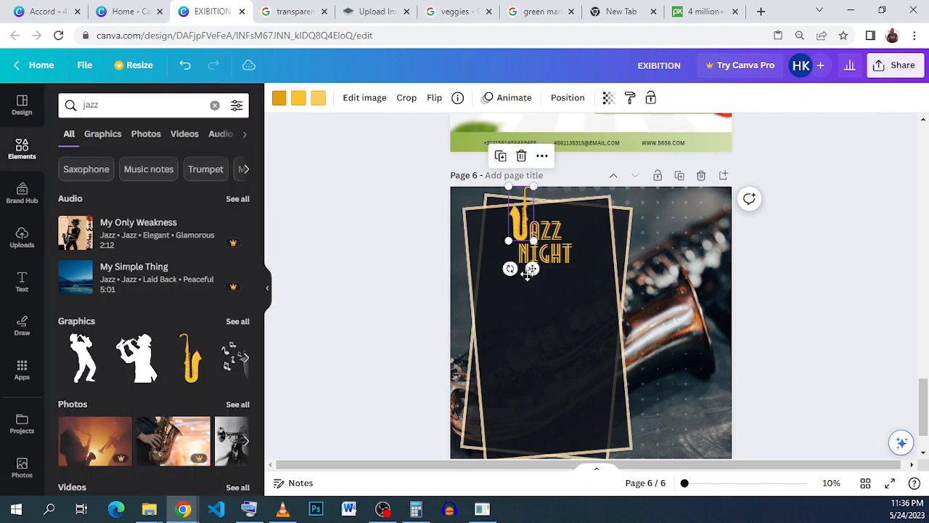
{"action": "left_click_drag", "start_coordinate": [508, 265], "coordinate": [497, 264]}
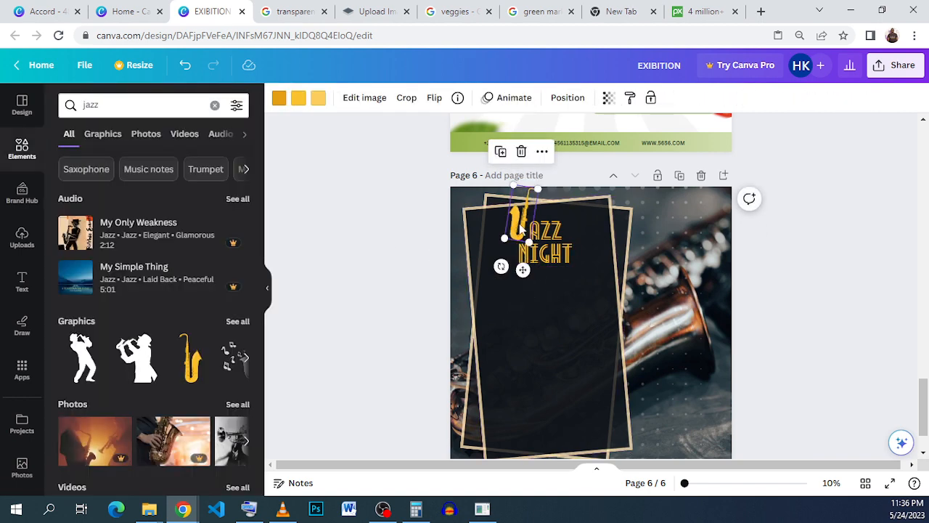
{"action": "left_click_drag", "start_coordinate": [539, 188], "coordinate": [543, 183]}
{"action": "left_click", "coordinate": [562, 322]}
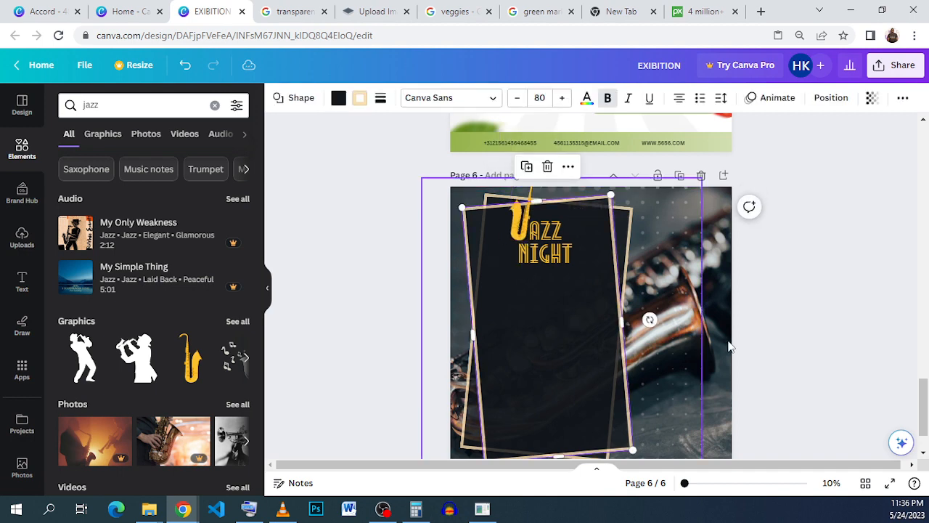
{"action": "left_click", "coordinate": [520, 223]}
{"action": "left_click_drag", "start_coordinate": [544, 182], "coordinate": [535, 193]}
{"action": "mouse_move", "coordinate": [500, 266]}
{"action": "left_mouse_down"}
{"action": "mouse_move", "coordinate": [490, 266]}
{"action": "mouse_move", "coordinate": [503, 267]}
{"action": "left_mouse_up"}
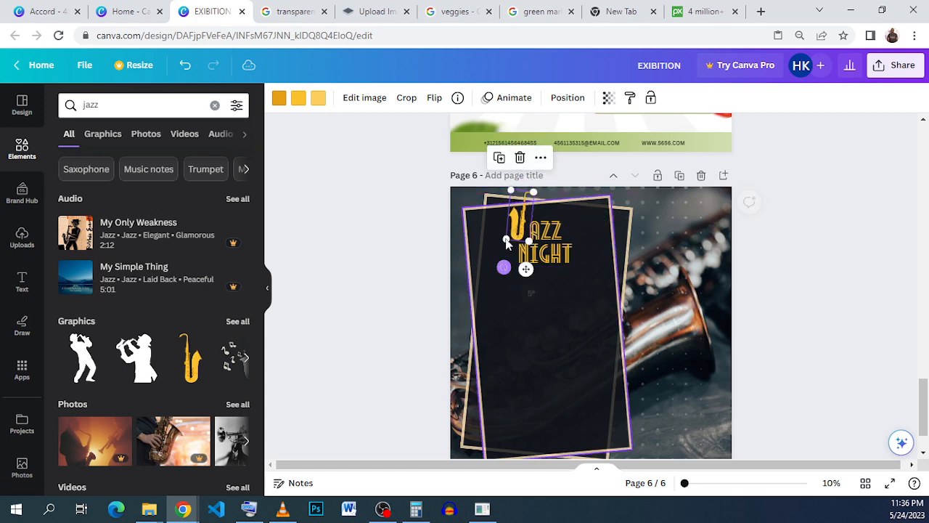
{"action": "left_click_drag", "start_coordinate": [514, 217], "coordinate": [514, 212]}
{"action": "left_click", "coordinate": [574, 258]}
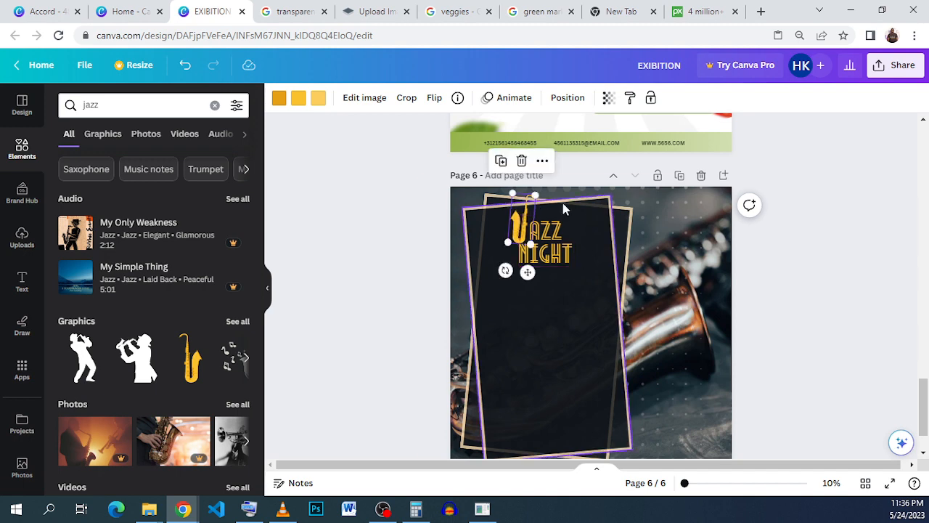
{"action": "left_click", "coordinate": [766, 313]}
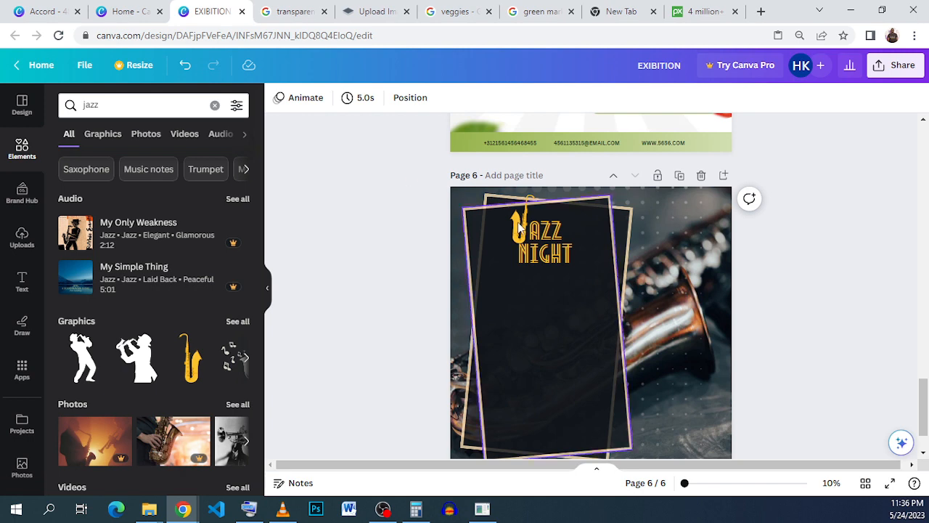
Compare against the Accord reference poster and add a new blank page after the poster
{"action": "left_click", "coordinate": [36, 11]}
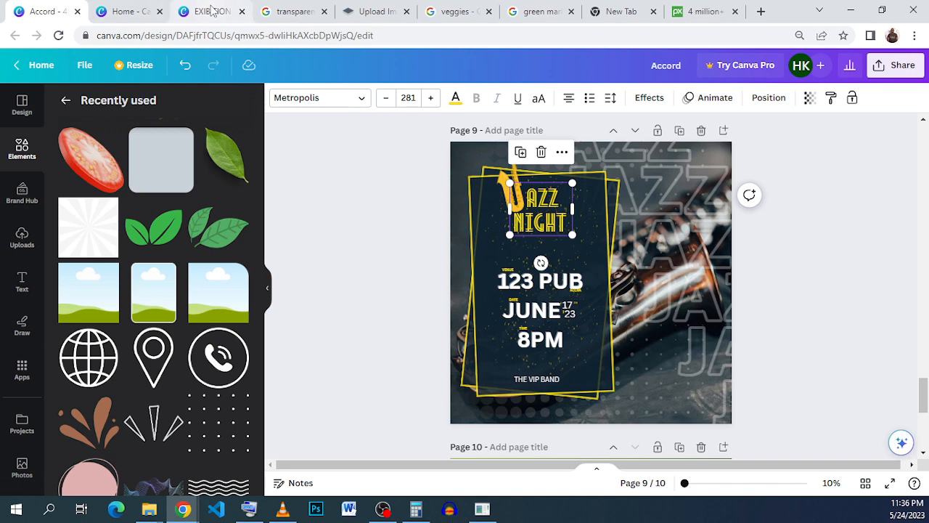
{"action": "left_click", "coordinate": [210, 12]}
{"action": "scroll", "coordinate": [556, 299], "scroll_direction": "down", "scroll_amount": 2}
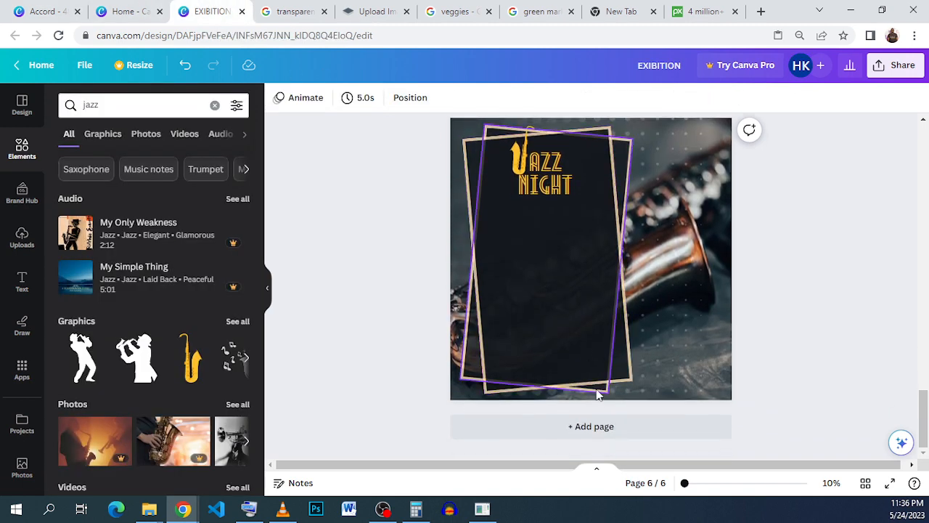
{"action": "left_click", "coordinate": [593, 426]}
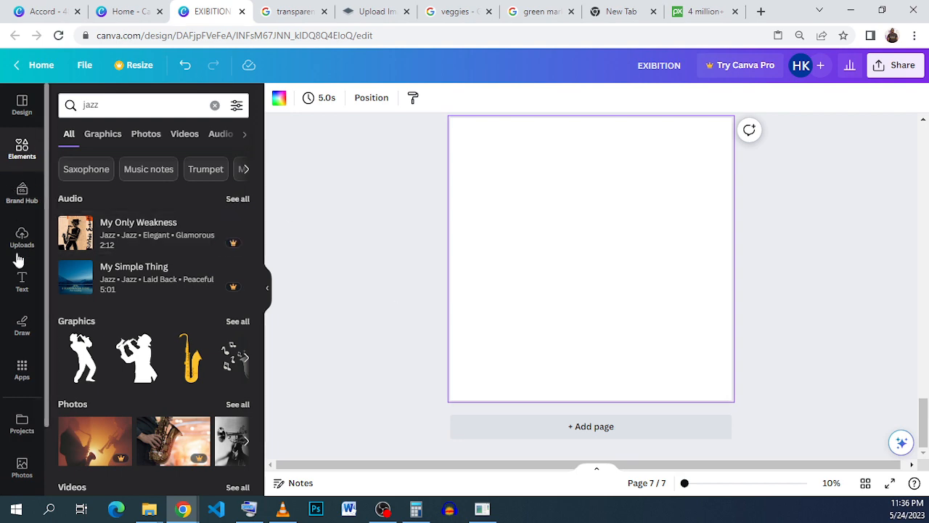
Check the reference's 123 PUB text block and add a body text box to the new page
{"action": "left_click", "coordinate": [22, 291]}
{"action": "left_click", "coordinate": [43, 11]}
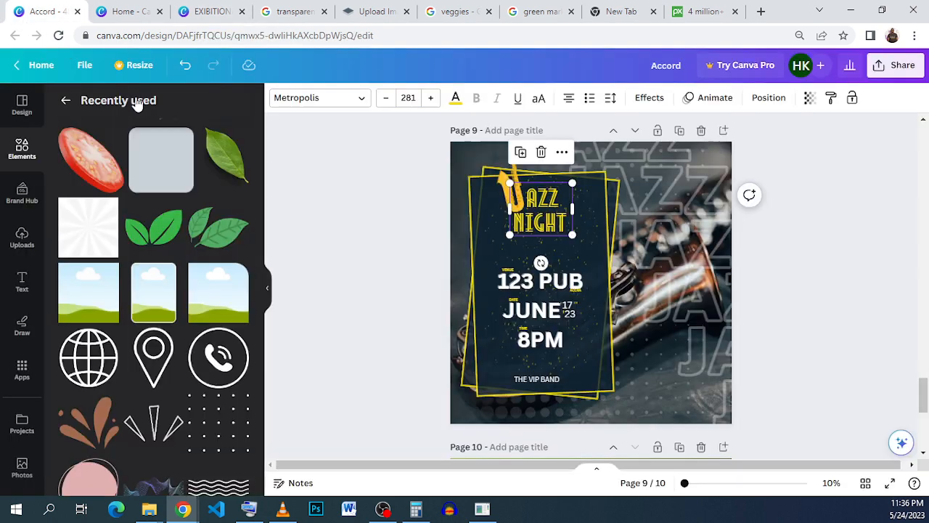
{"action": "left_click", "coordinate": [559, 298]}
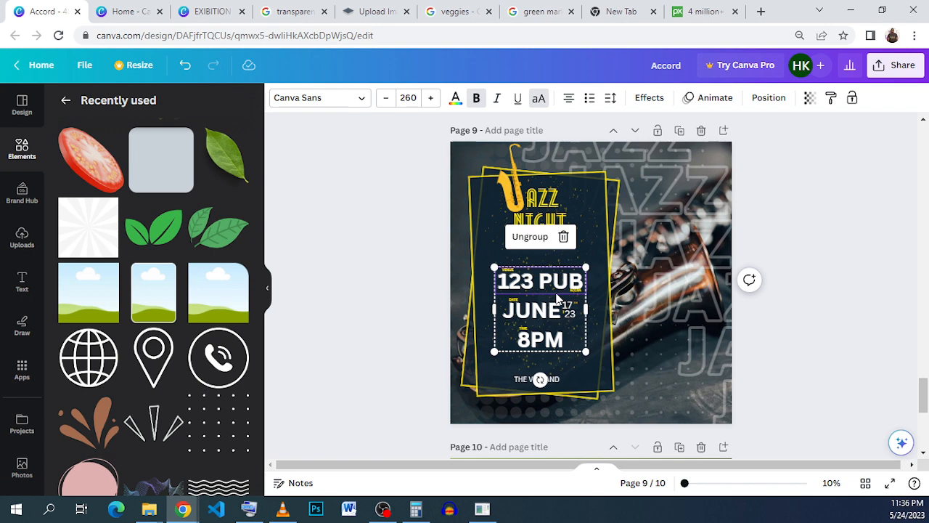
{"action": "left_click", "coordinate": [210, 12]}
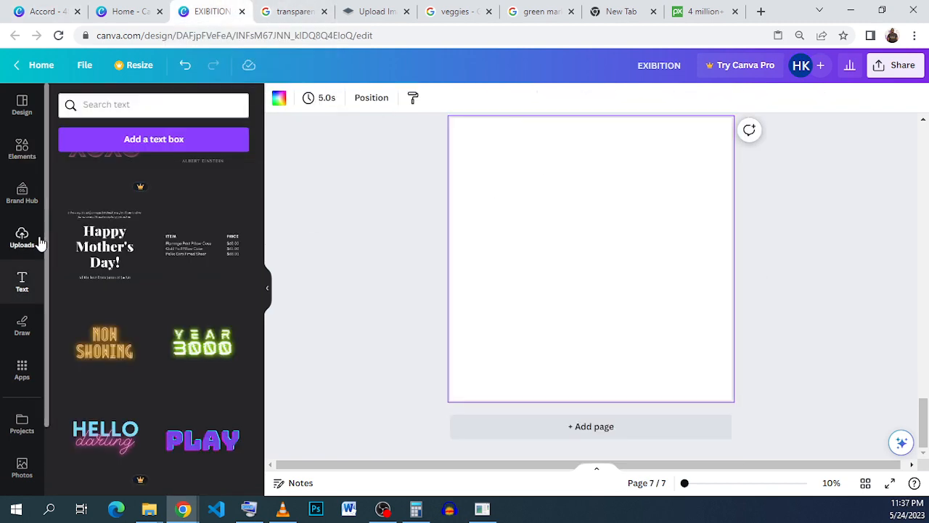
{"action": "scroll", "coordinate": [108, 222], "scroll_direction": "up", "scroll_amount": 10}
{"action": "scroll", "coordinate": [122, 206], "scroll_direction": "up", "scroll_amount": 5}
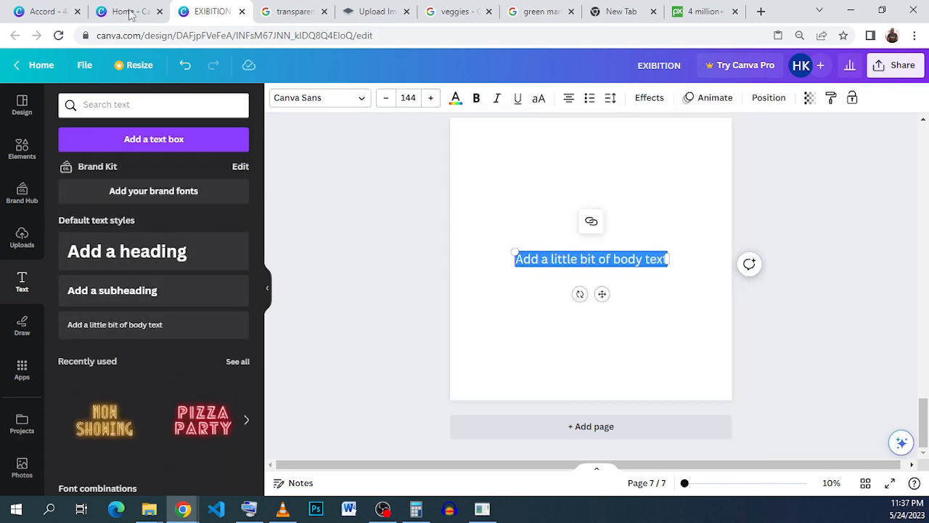
Set the new page's background to the dark red gradient colour
{"action": "left_click", "coordinate": [49, 10]}
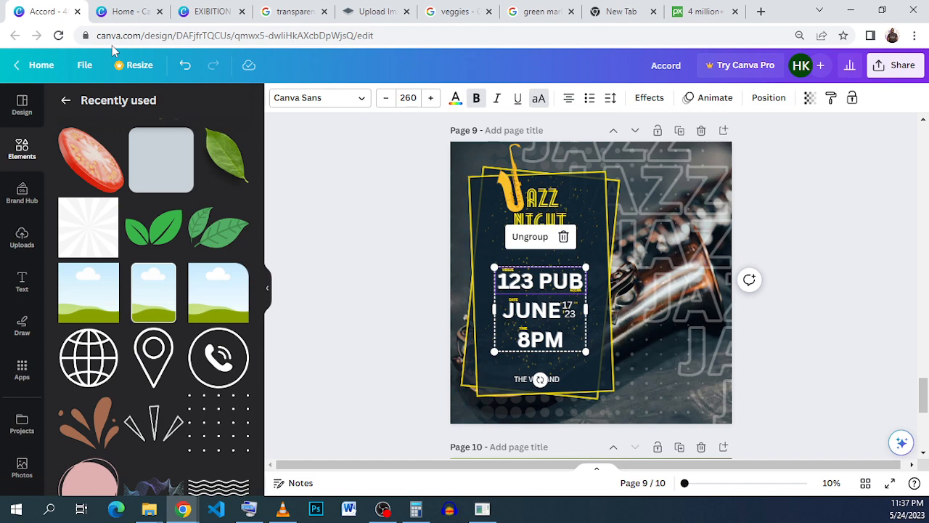
{"action": "left_click", "coordinate": [201, 13]}
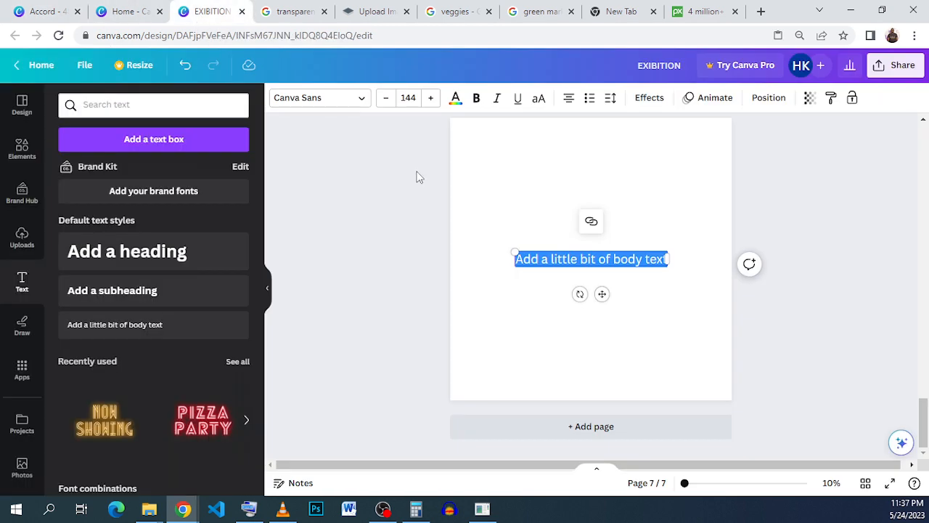
{"action": "left_click", "coordinate": [505, 157]}
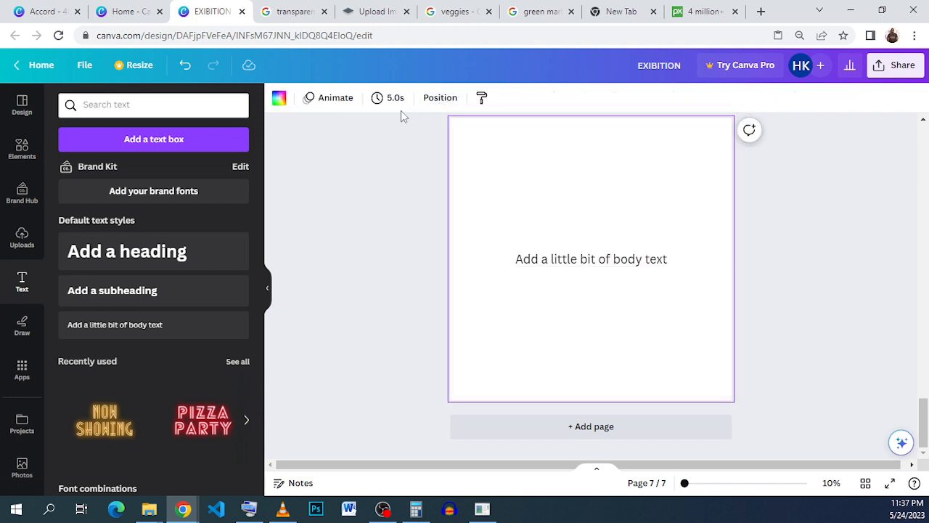
{"action": "left_click", "coordinate": [274, 103]}
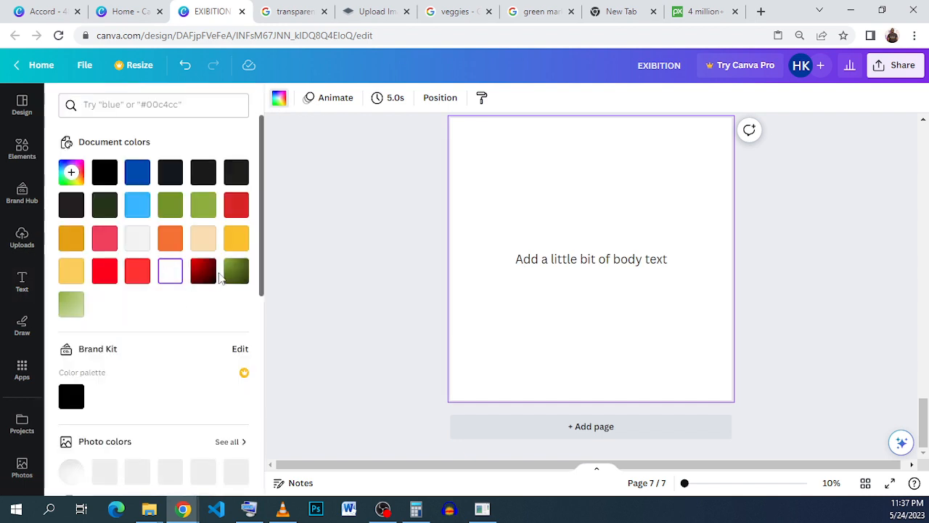
{"action": "left_click", "coordinate": [209, 275]}
Make the body text white and move it higher on the page
{"action": "left_click", "coordinate": [586, 260]}
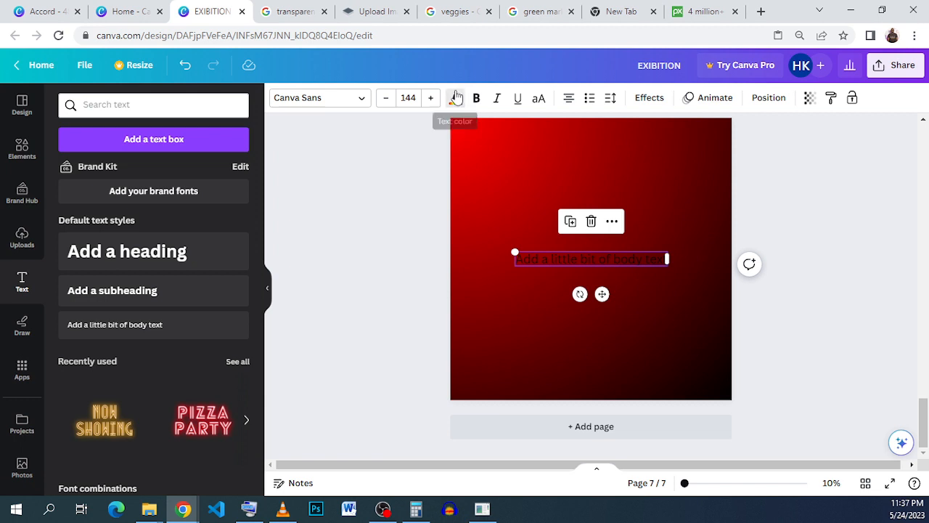
{"action": "left_click", "coordinate": [455, 99]}
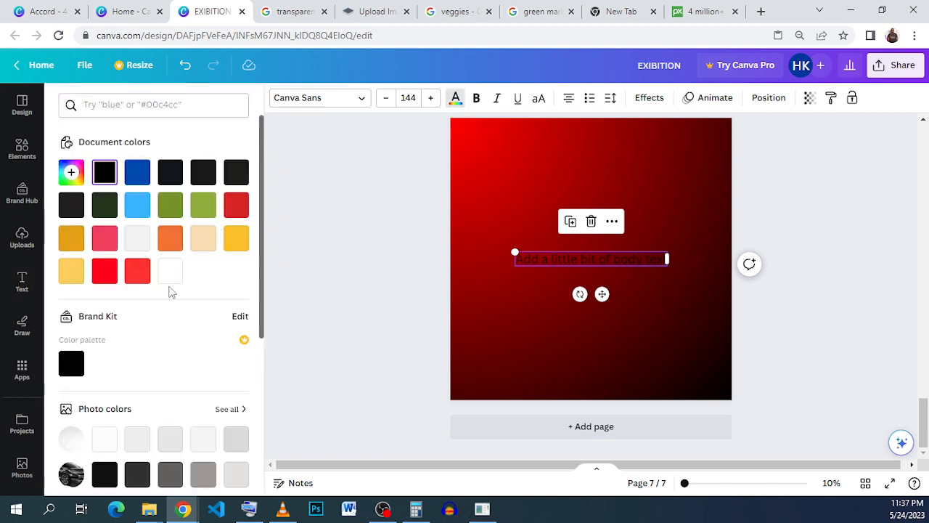
{"action": "left_click", "coordinate": [169, 273]}
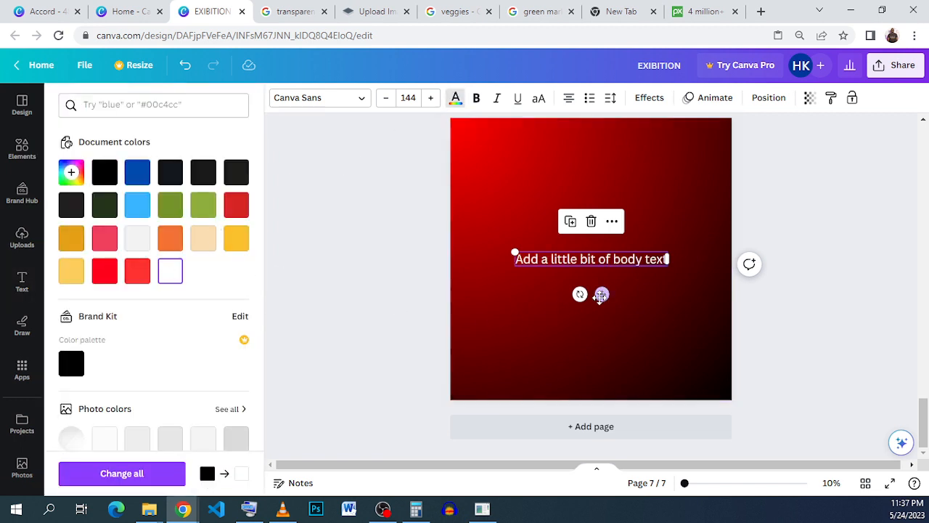
{"action": "left_click_drag", "start_coordinate": [602, 294], "coordinate": [600, 244]}
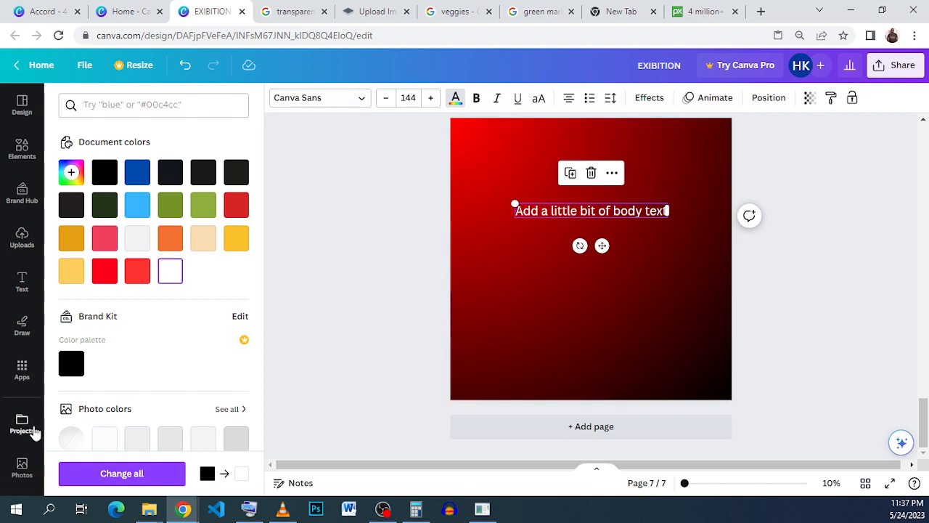
Replace the body text with 123 PUB
{"action": "left_click", "coordinate": [629, 209]}
{"action": "triple_click", "coordinate": [629, 210]}
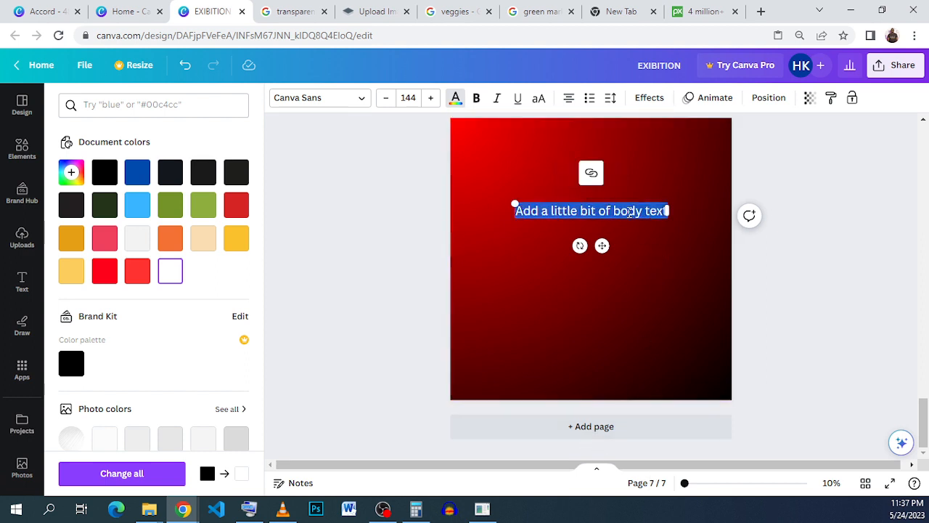
{"action": "type", "text": "123"}
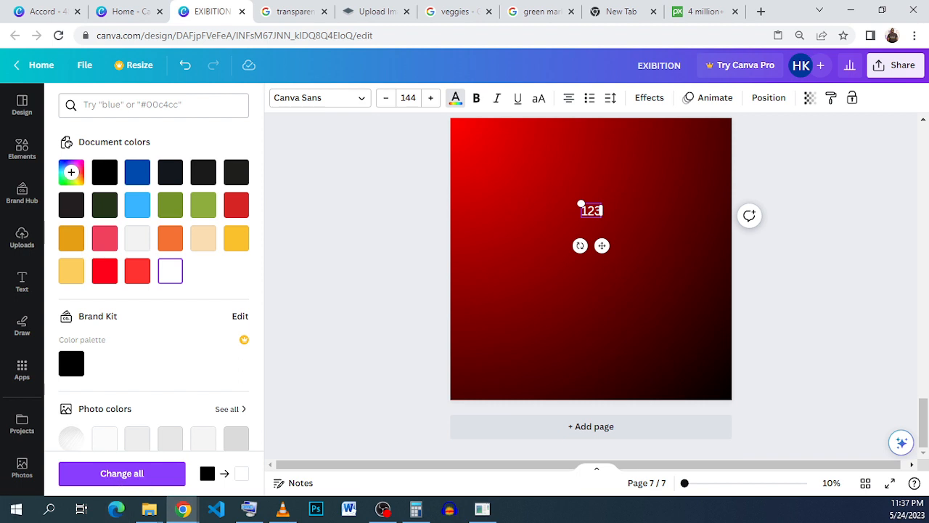
{"action": "type", "text": " PUB"}
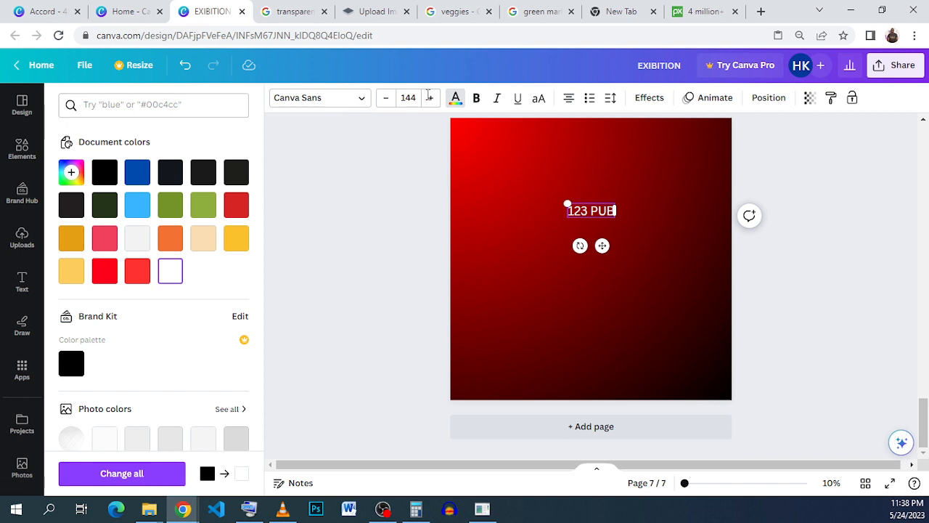
Make the 123 PUB text bold and set its font size to 400
{"action": "triple_click", "coordinate": [590, 207]}
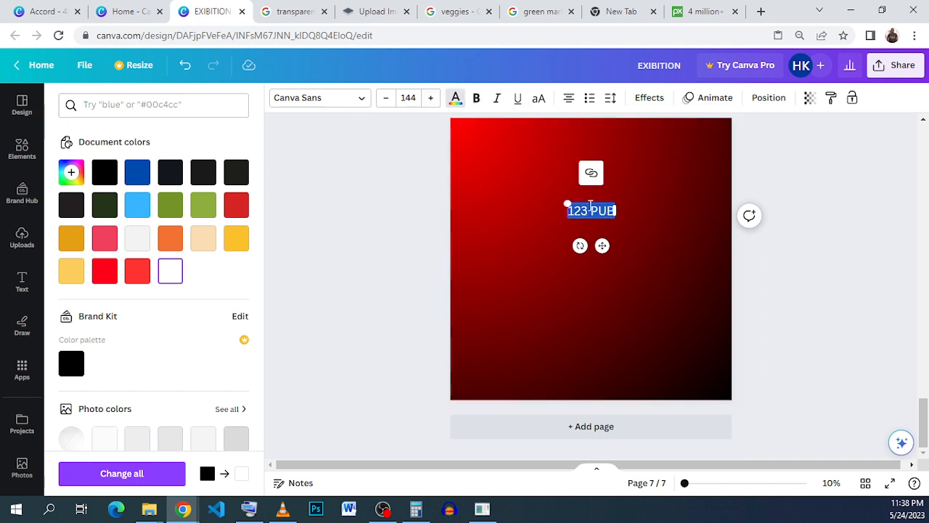
{"action": "left_click", "coordinate": [477, 99]}
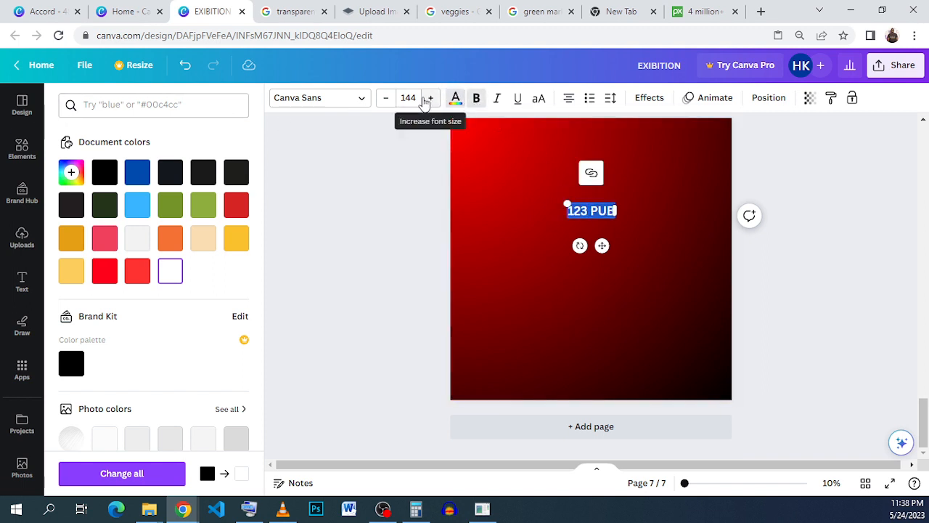
{"action": "left_click", "coordinate": [430, 98]}
{"action": "left_click", "coordinate": [408, 98]}
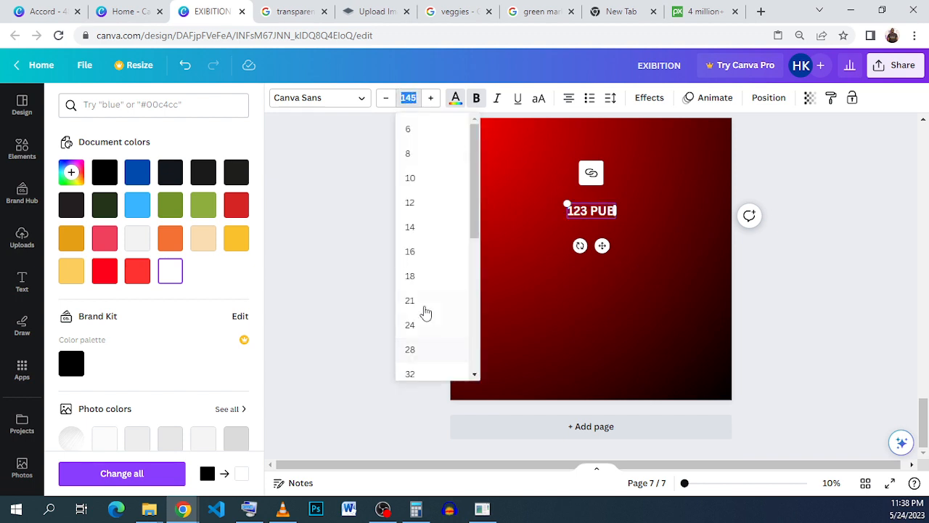
{"action": "scroll", "coordinate": [425, 312], "scroll_direction": "down", "scroll_amount": 3}
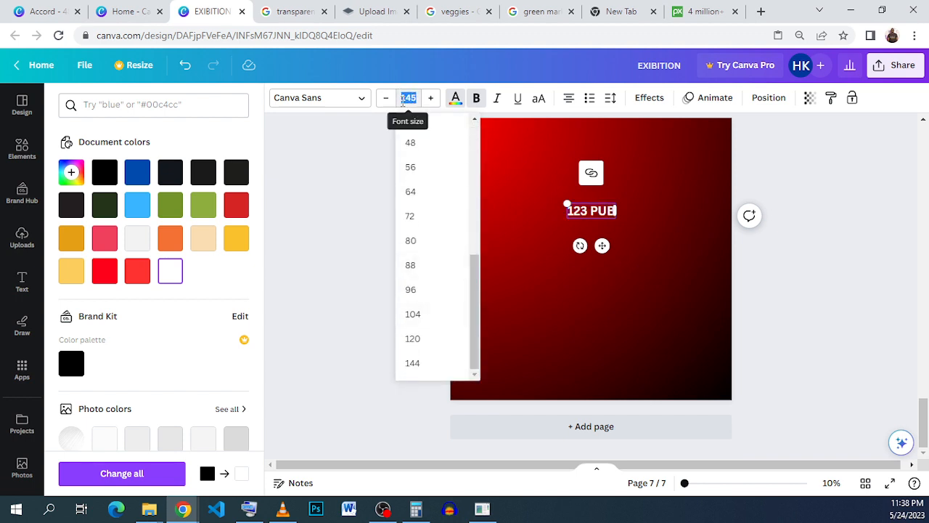
{"action": "key", "text": "Return"}
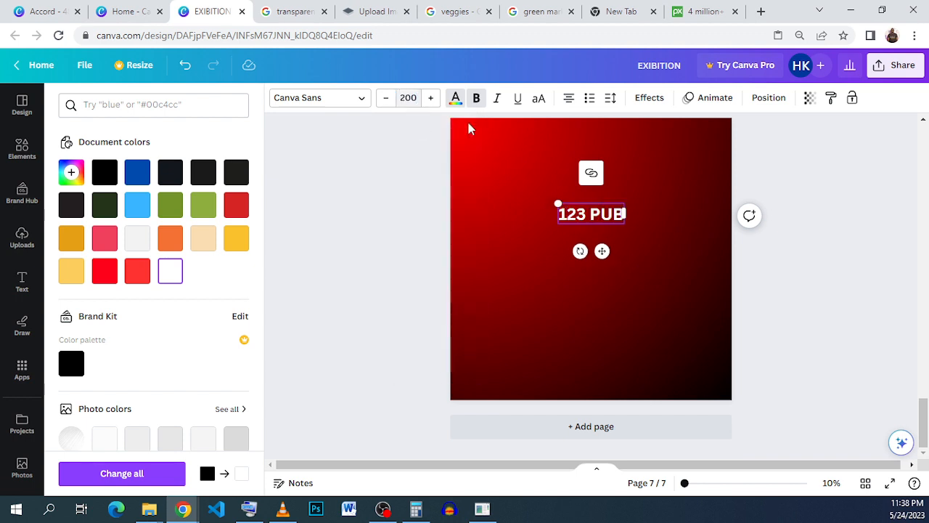
{"action": "left_click", "coordinate": [409, 94]}
{"action": "type", "text": "400"}
{"action": "key", "text": "Return"}
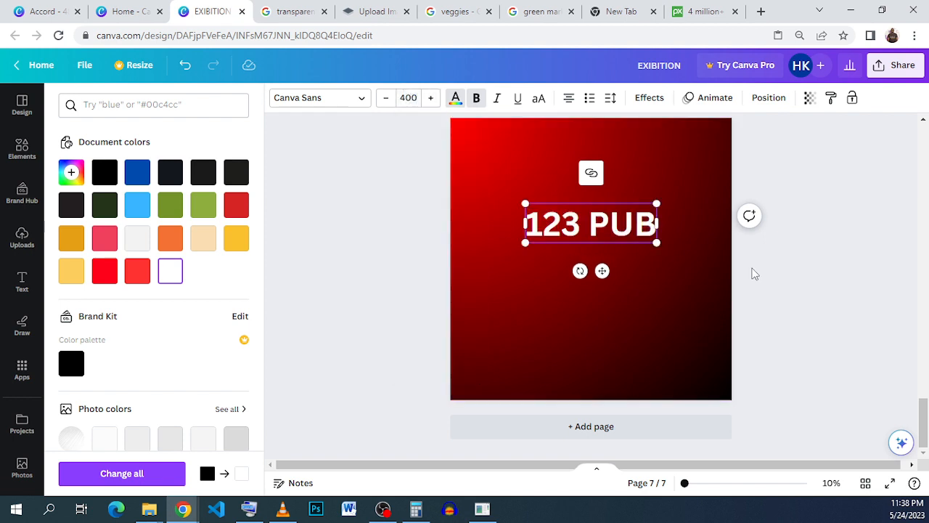
{"action": "key", "text": "Escape"}
{"action": "left_click", "coordinate": [760, 287]}
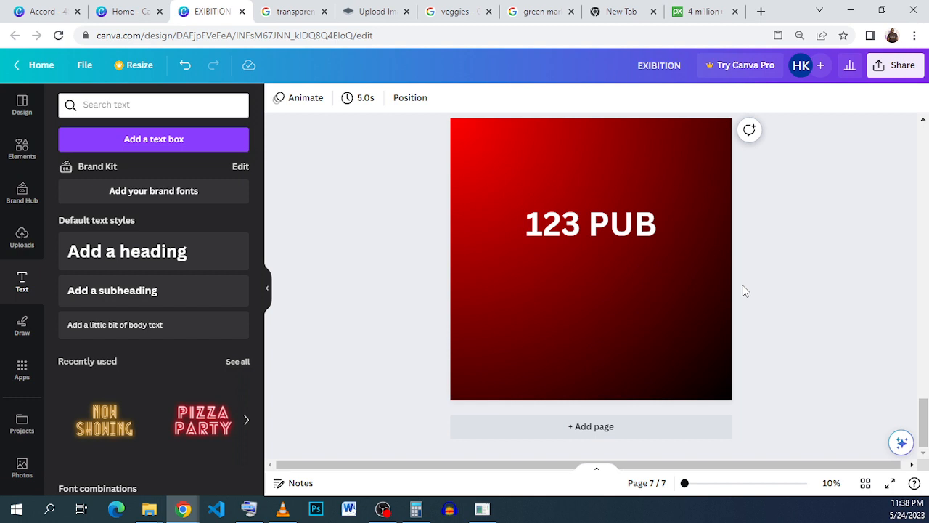
Add a body text box above 123 PUB and replace its text with VENUE
{"action": "left_click", "coordinate": [125, 331]}
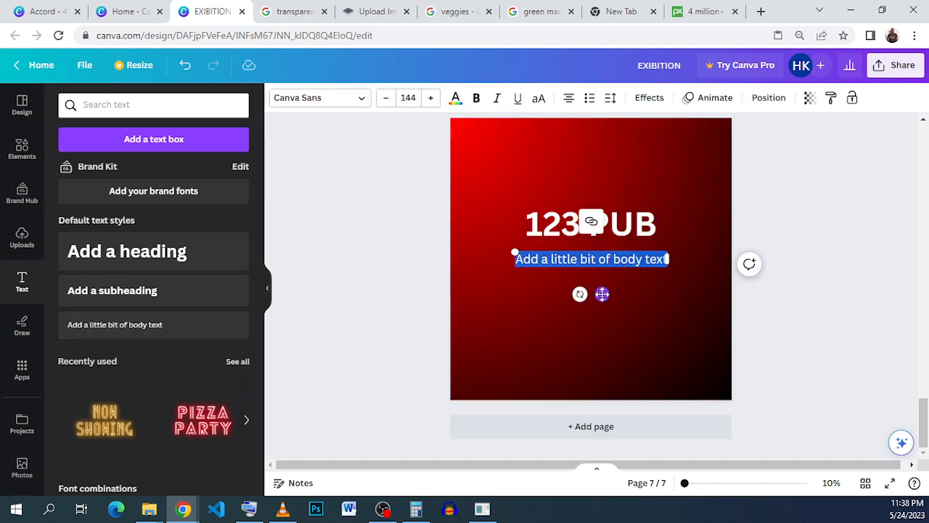
{"action": "left_click_drag", "start_coordinate": [602, 293], "coordinate": [612, 239]}
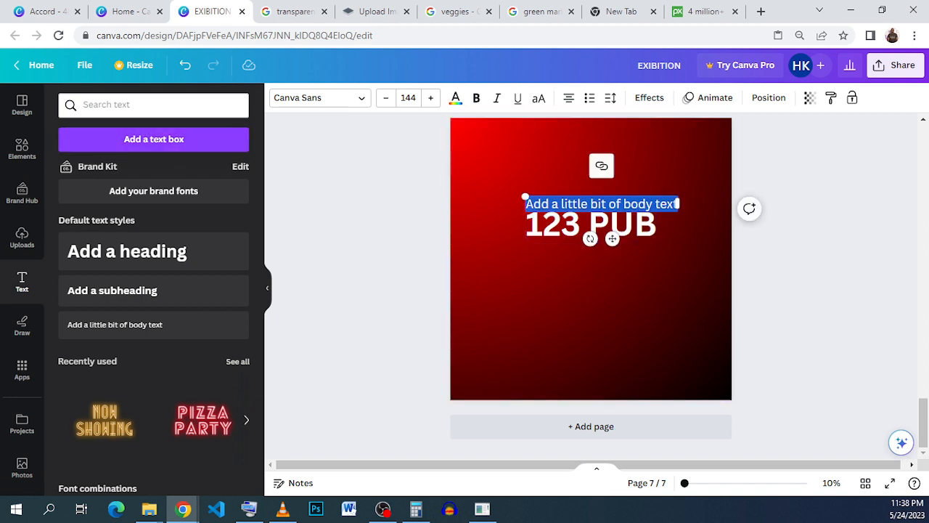
{"action": "key", "text": "BackSpace"}
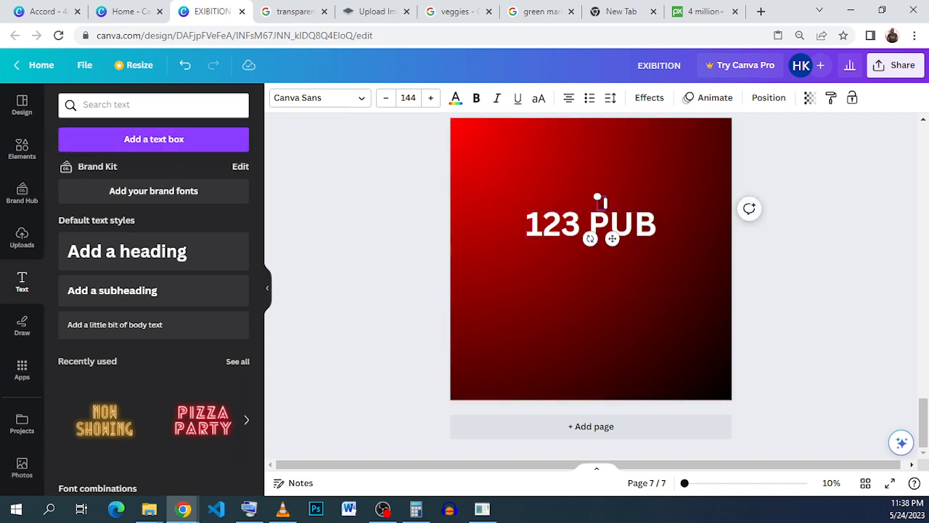
{"action": "type", "text": "VENUE"}
Colour the VENUE text yellow
{"action": "double_click", "coordinate": [600, 204]}
{"action": "left_click", "coordinate": [455, 97]}
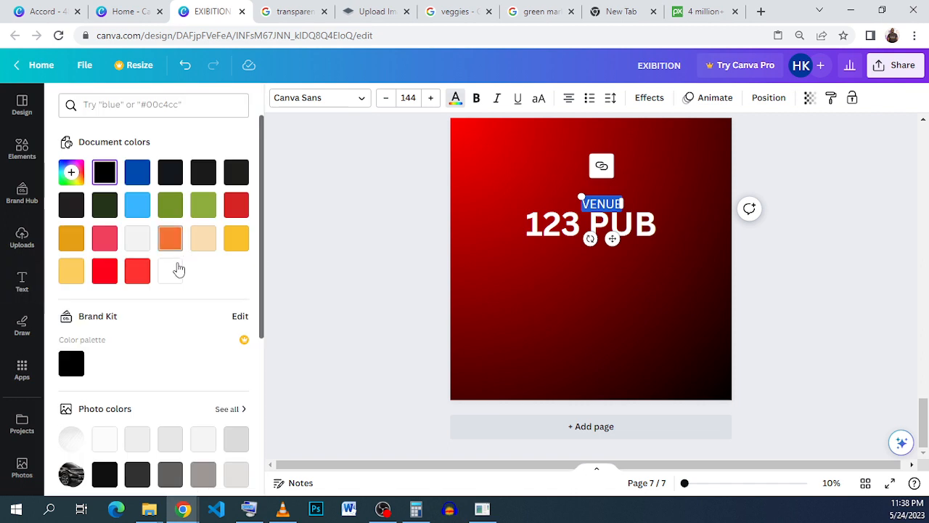
{"action": "left_click", "coordinate": [72, 270]}
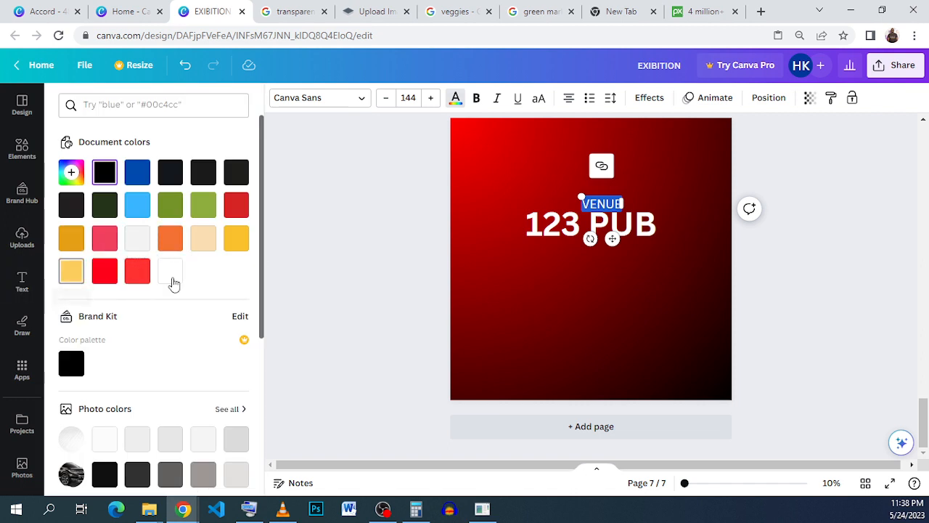
Move VENUE over the start of 123 PUB, set its font size to 80 and make it bold
{"action": "left_click_drag", "start_coordinate": [611, 240], "coordinate": [557, 244]}
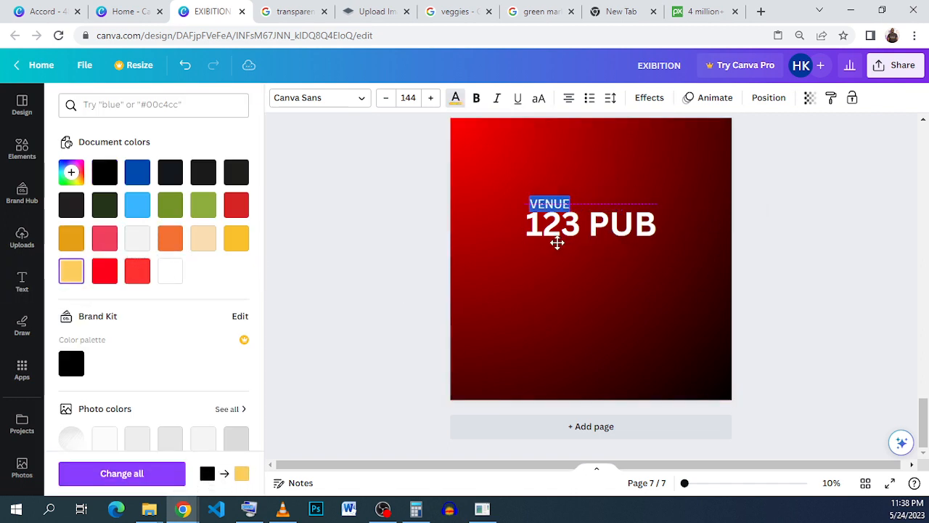
{"action": "left_click", "coordinate": [408, 97]}
{"action": "left_click", "coordinate": [423, 245]}
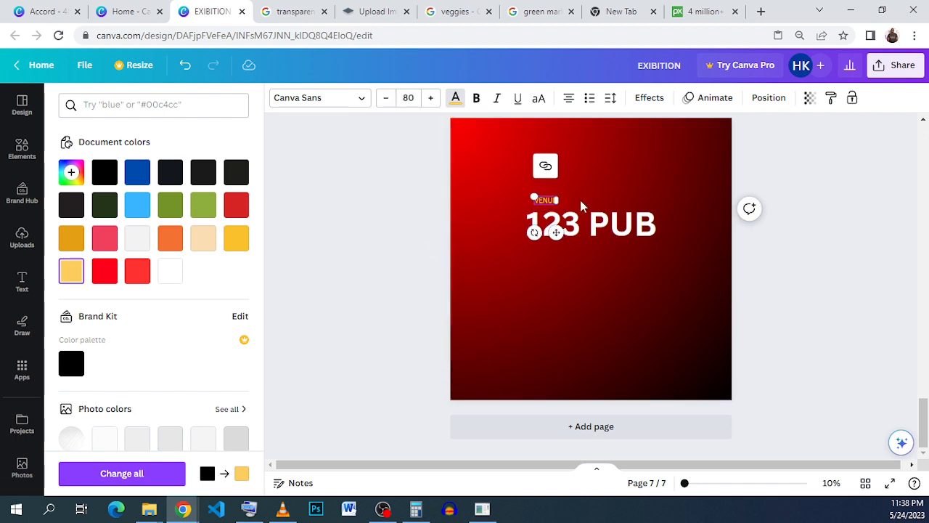
{"action": "left_click", "coordinate": [476, 97]}
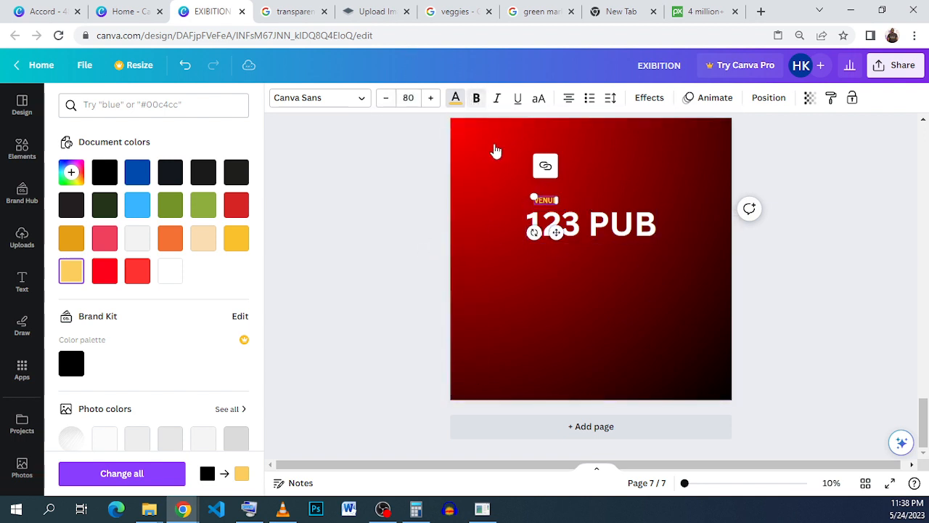
Nudge VENUE slightly into place above the start of 123 PUB
{"action": "left_click_drag", "start_coordinate": [556, 231], "coordinate": [553, 238]}
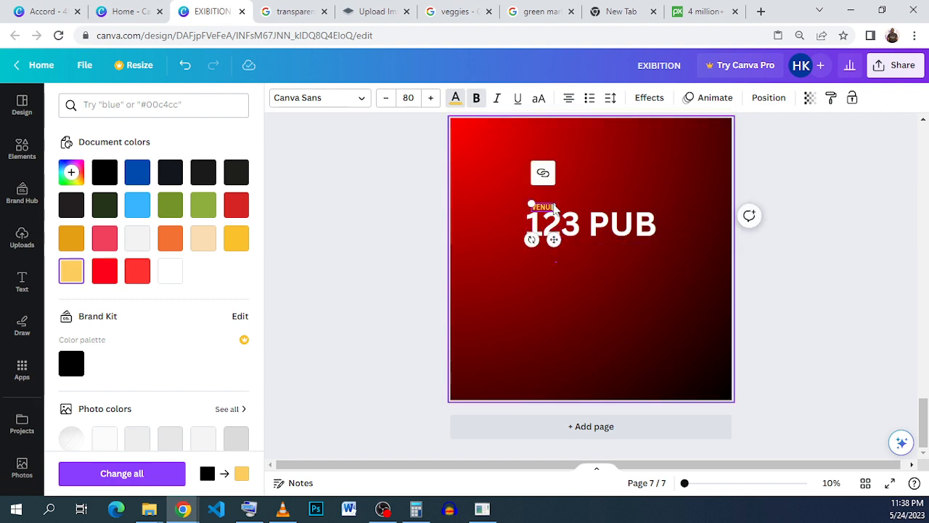
{"action": "left_click", "coordinate": [539, 302]}
{"action": "scroll", "coordinate": [561, 233], "scroll_direction": "up", "scroll_amount": 2}
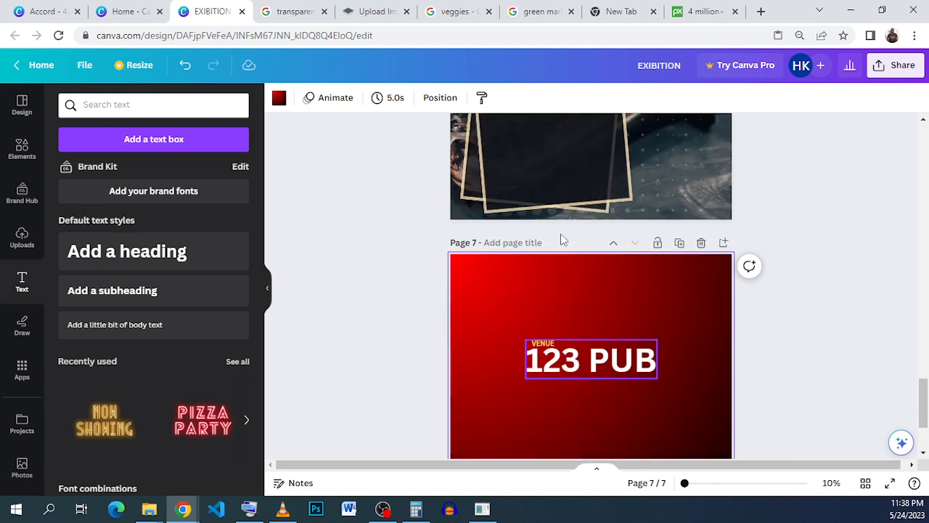
{"action": "scroll", "coordinate": [560, 240], "scroll_direction": "down", "scroll_amount": 3}
{"action": "left_click", "coordinate": [595, 234]}
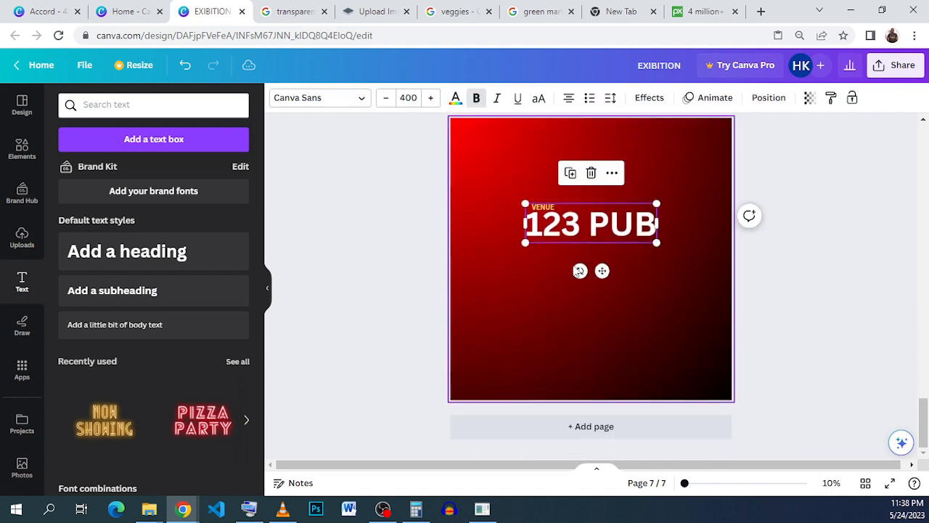
{"action": "left_click_drag", "start_coordinate": [573, 265], "coordinate": [529, 189]}
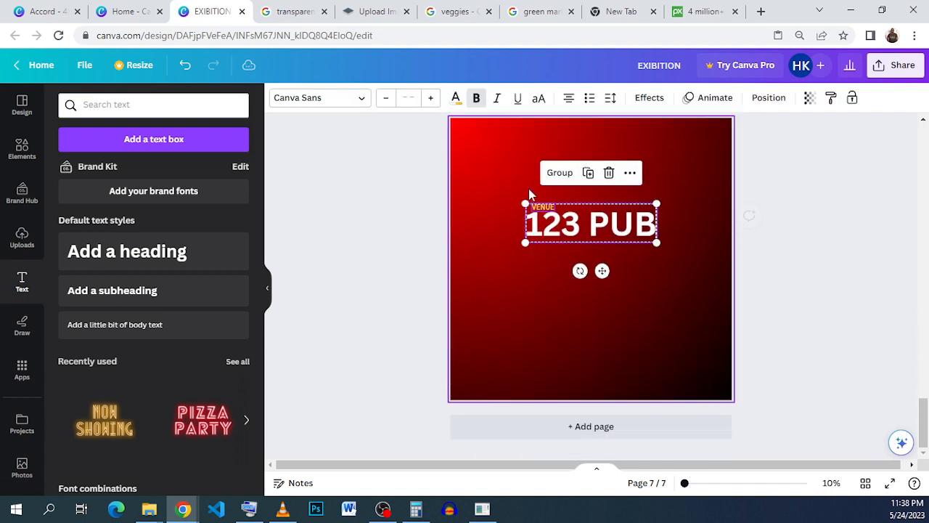
{"action": "left_click", "coordinate": [530, 311]}
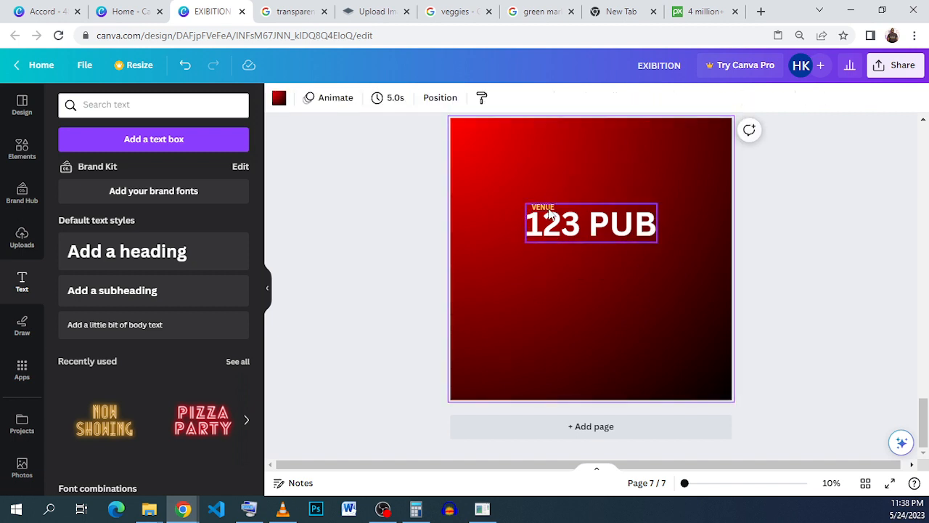
Duplicate VENUE and place the copy under the end of 123 PUB
{"action": "left_click", "coordinate": [544, 207]}
{"action": "left_click", "coordinate": [524, 175]}
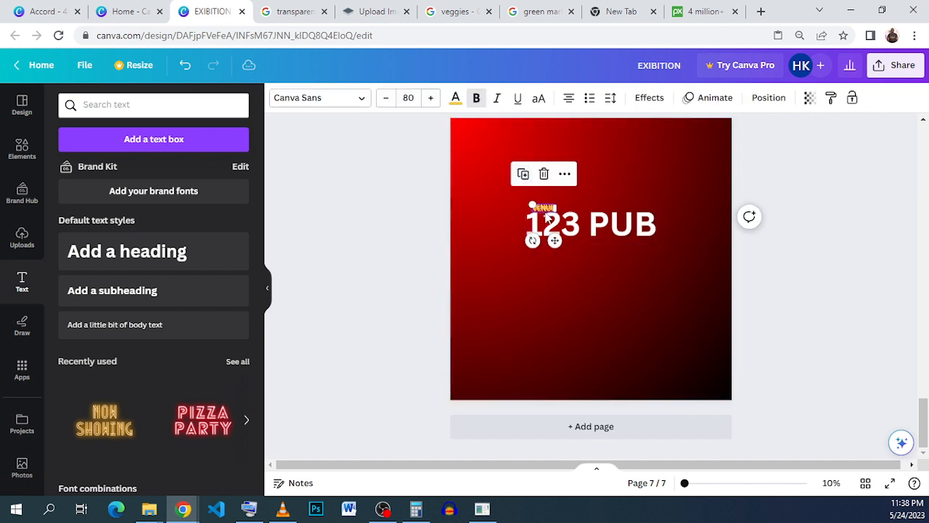
{"action": "left_click_drag", "start_coordinate": [555, 241], "coordinate": [657, 280]}
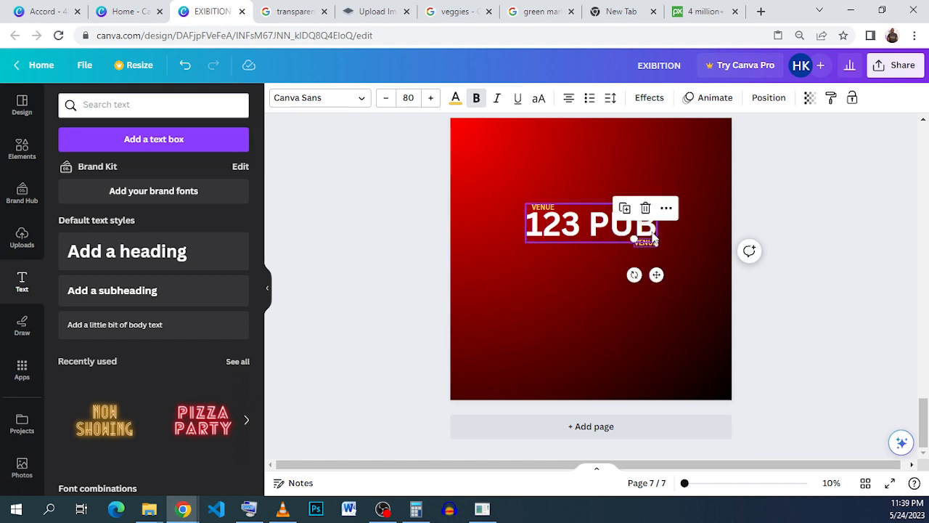
{"action": "left_click_drag", "start_coordinate": [647, 239], "coordinate": [648, 244]}
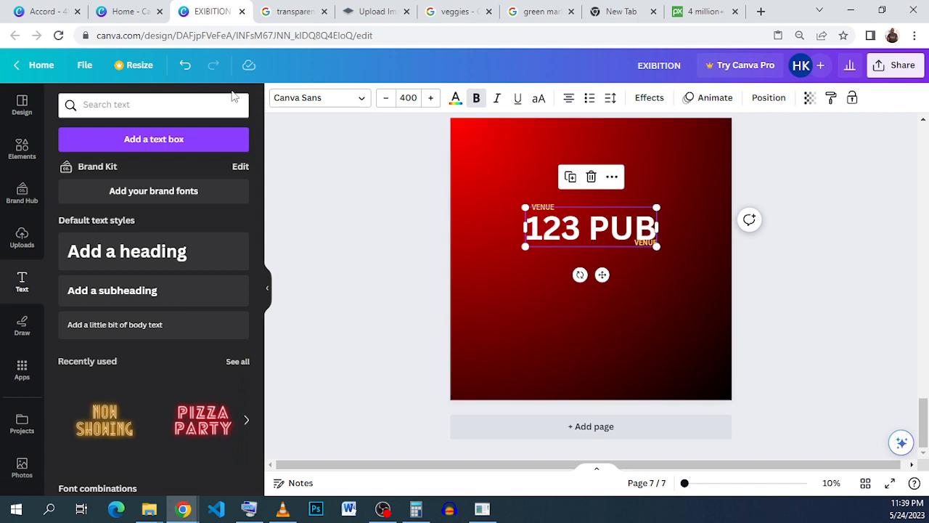
{"action": "left_click", "coordinate": [185, 65]}
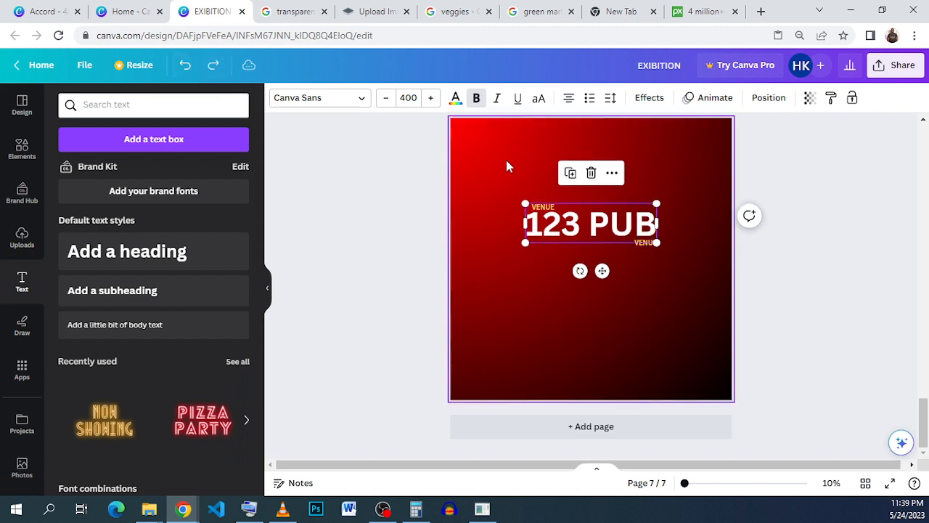
Replace the copied text with ACCRA
{"action": "double_click", "coordinate": [644, 243]}
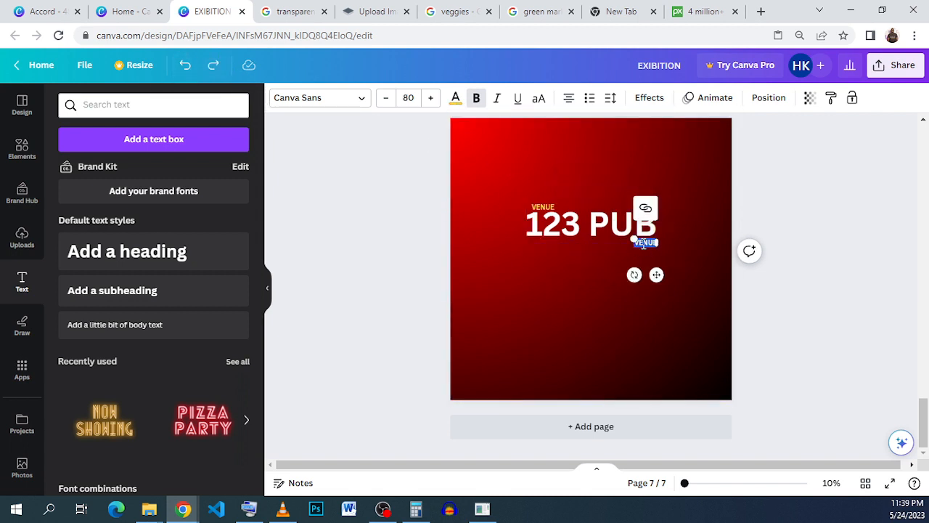
{"action": "type", "text": "ACCRA"}
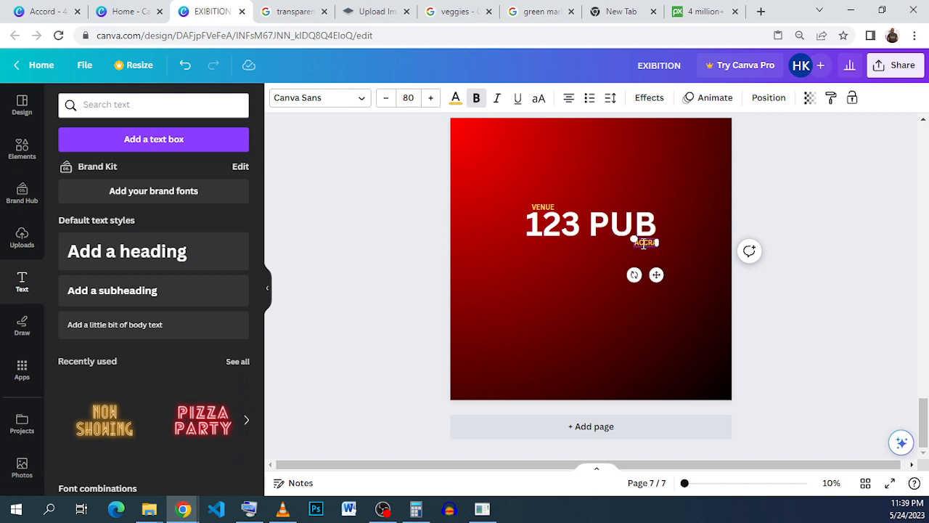
{"action": "left_click", "coordinate": [652, 273]}
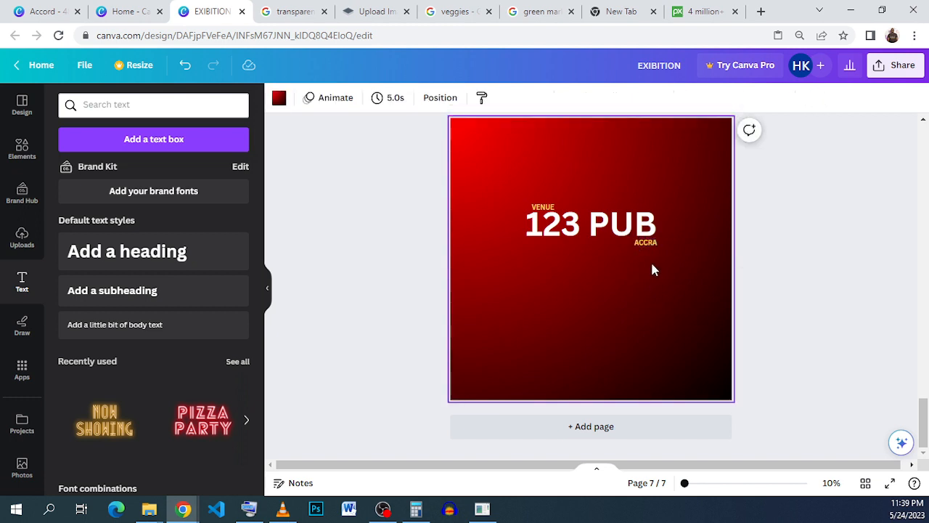
Nudge ACCRA slightly left so it aligns with the end of 123 PUB
{"action": "left_click", "coordinate": [651, 241]}
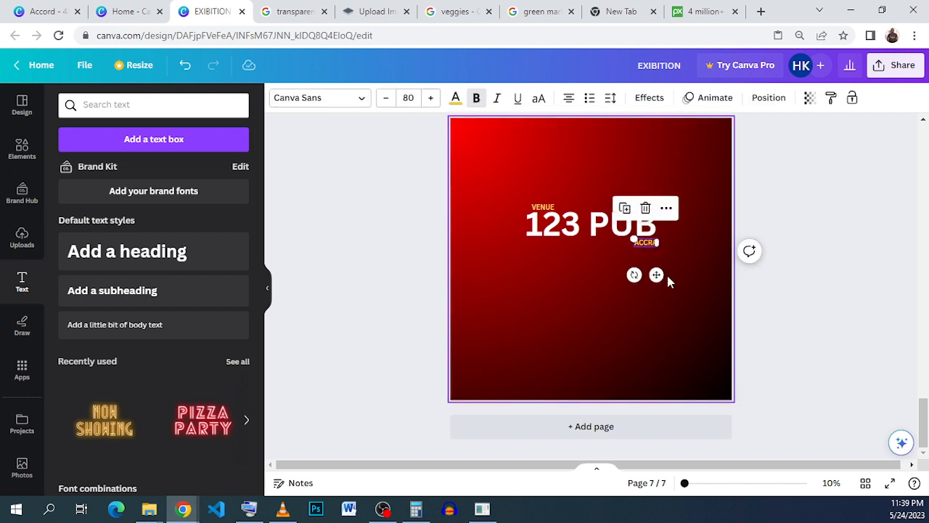
{"action": "left_click_drag", "start_coordinate": [662, 277], "coordinate": [663, 276]}
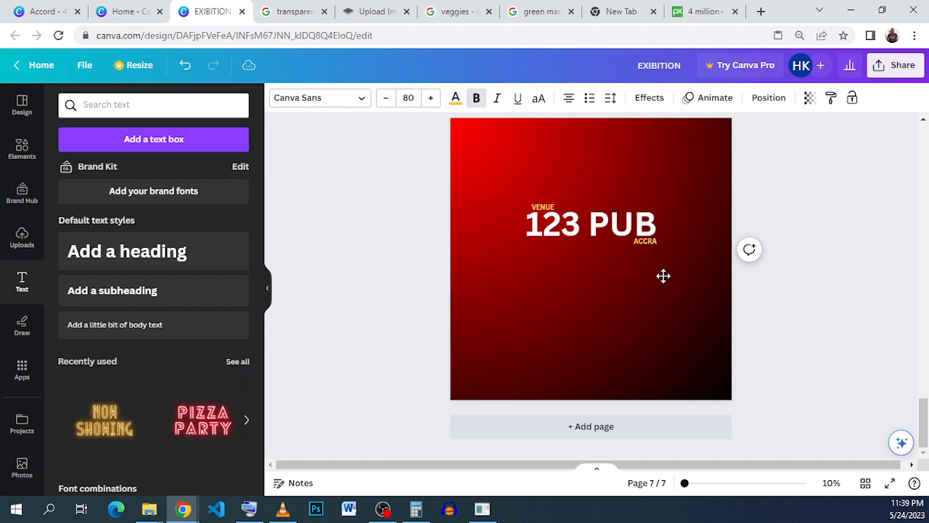
{"action": "key", "text": "Left"}
{"action": "key", "text": "Left"}
{"action": "key", "text": "Left"}
{"action": "key", "text": "Left"}
{"action": "key", "text": "Left"}
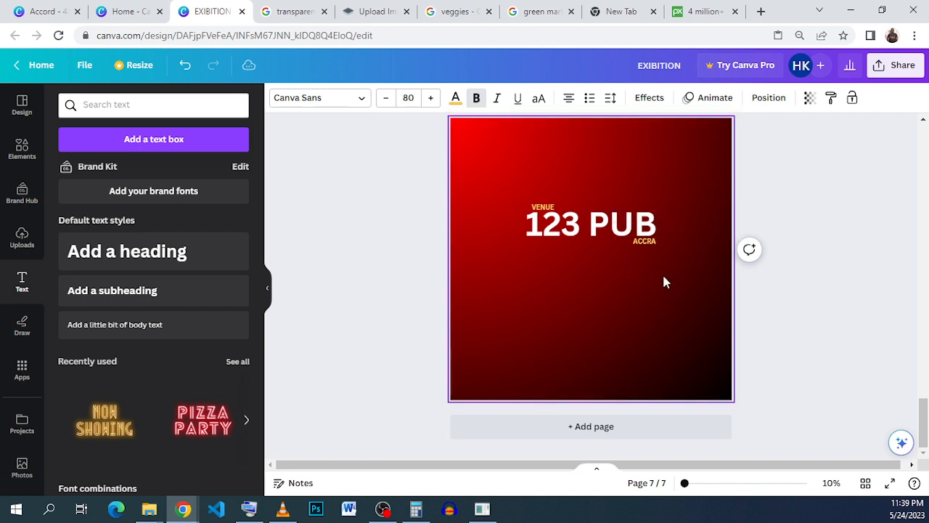
Group VENUE, 123 PUB and ACCRA together
{"action": "left_click_drag", "start_coordinate": [688, 262], "coordinate": [520, 193]}
{"action": "left_click", "coordinate": [560, 173]}
{"action": "left_click", "coordinate": [571, 259]}
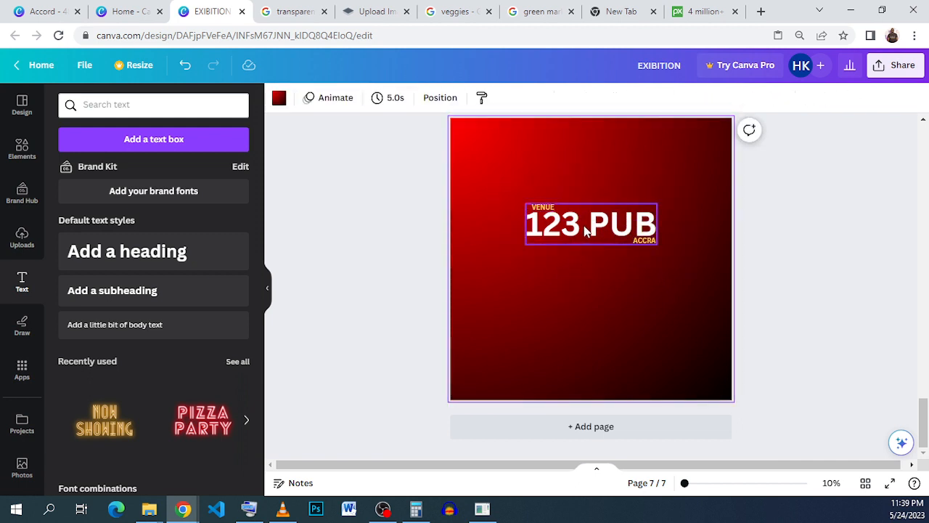
Duplicate the text group, move the copy below the original and ungroup the copy
{"action": "left_click", "coordinate": [586, 229]}
{"action": "left_click_drag", "start_coordinate": [675, 261], "coordinate": [524, 201]}
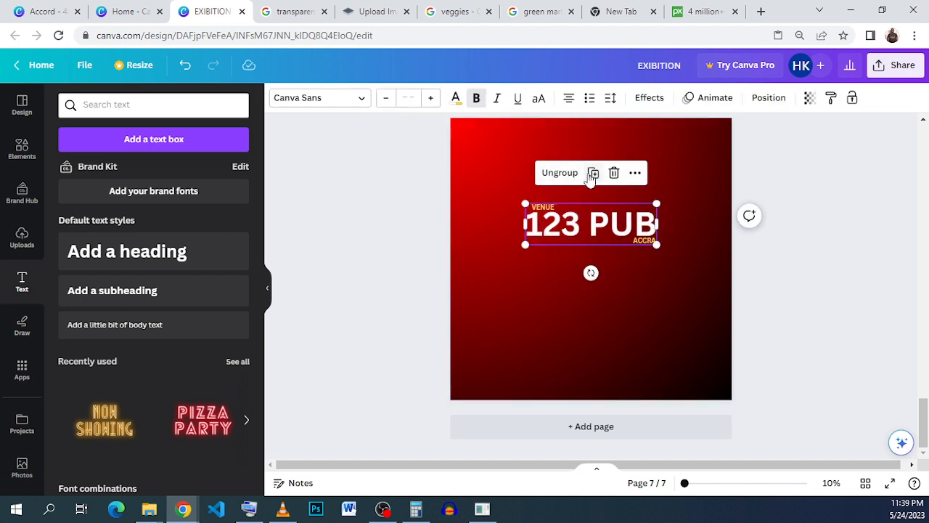
{"action": "left_click", "coordinate": [591, 174]}
{"action": "left_click_drag", "start_coordinate": [576, 240], "coordinate": [569, 275]}
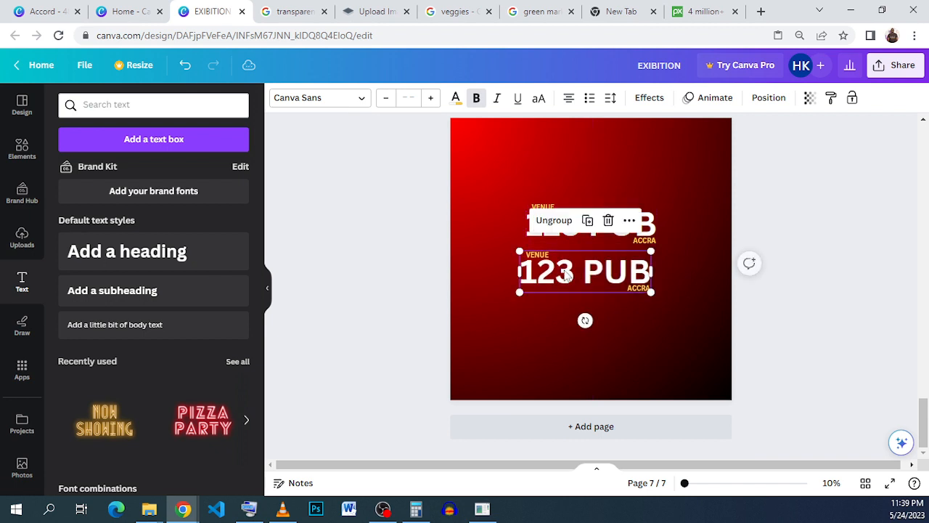
{"action": "left_click", "coordinate": [567, 274]}
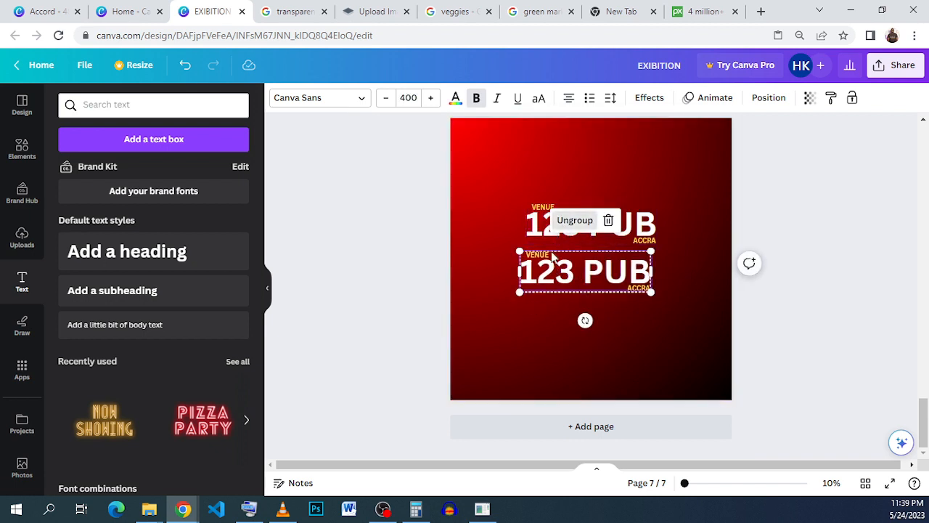
{"action": "left_click", "coordinate": [575, 221]}
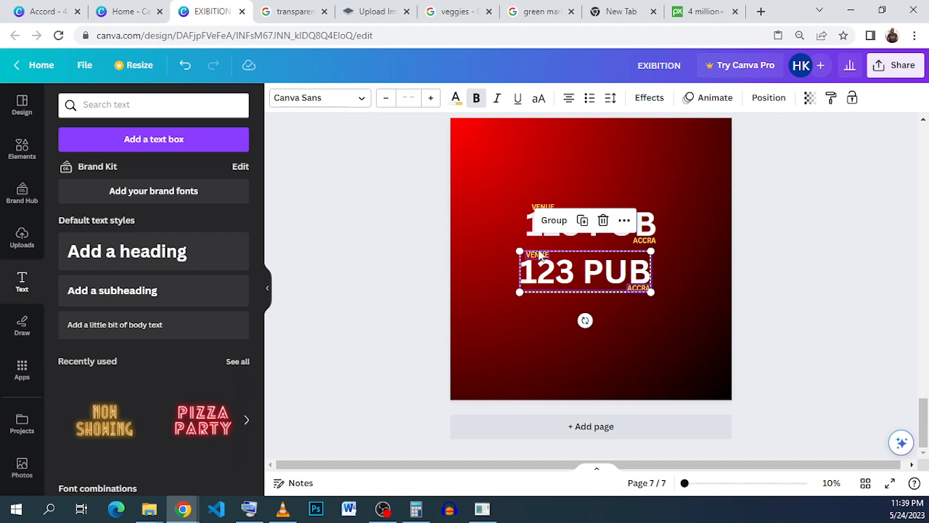
Rename the copied group's VENUE label to TIME
{"action": "left_click", "coordinate": [515, 313]}
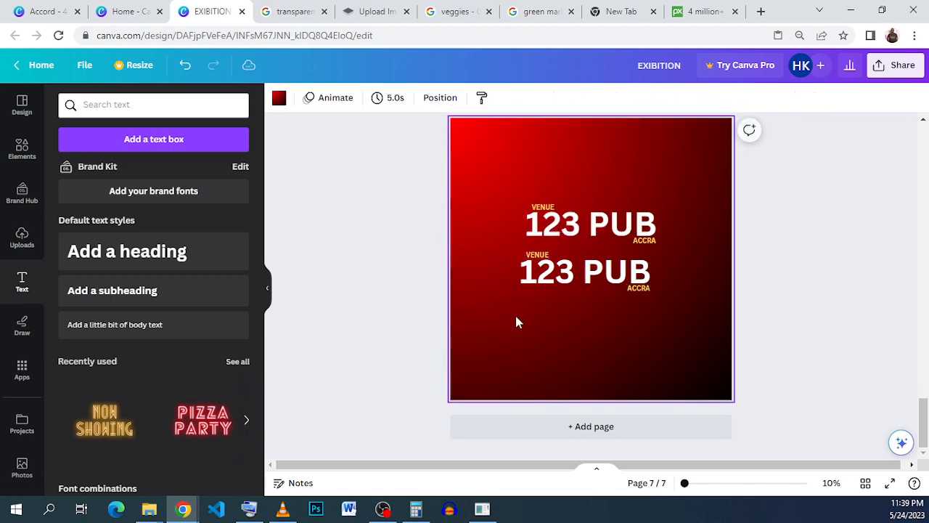
{"action": "left_click", "coordinate": [537, 255]}
{"action": "double_click", "coordinate": [538, 255]}
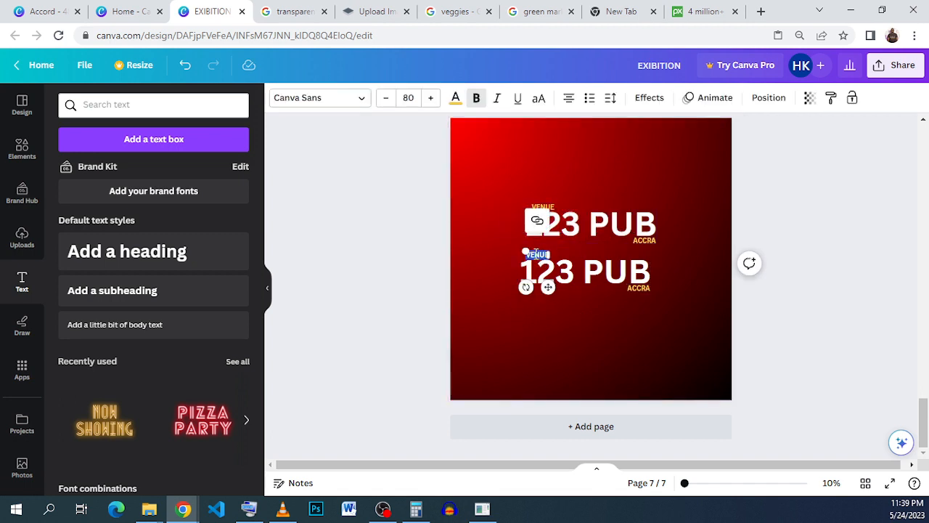
{"action": "key", "text": "BackSpace"}
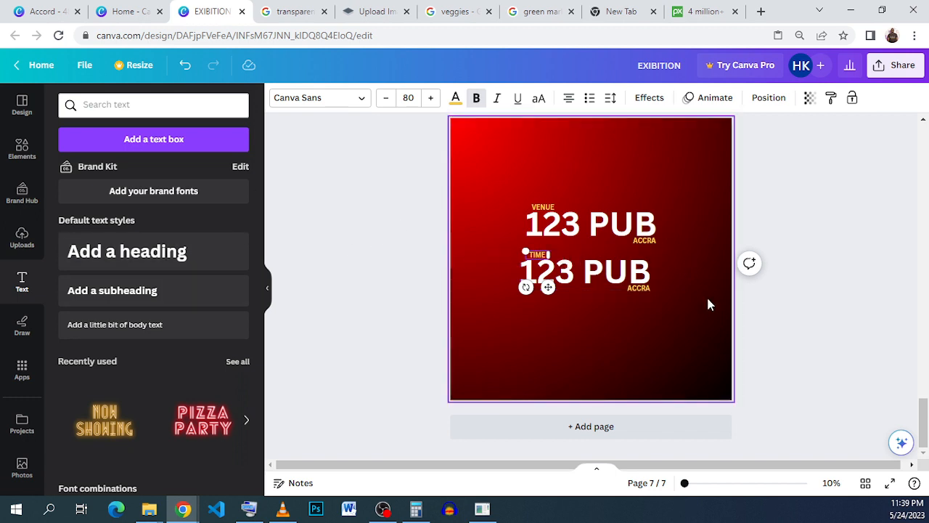
Replace the copied 123 PUB text with 8PM
{"action": "left_click", "coordinate": [613, 290]}
{"action": "double_click", "coordinate": [589, 273]}
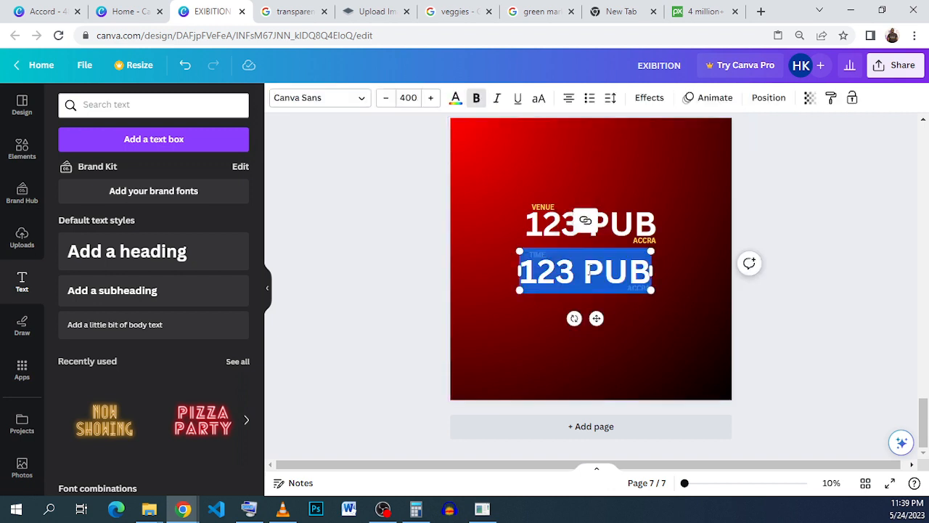
{"action": "type", "text": "8"}
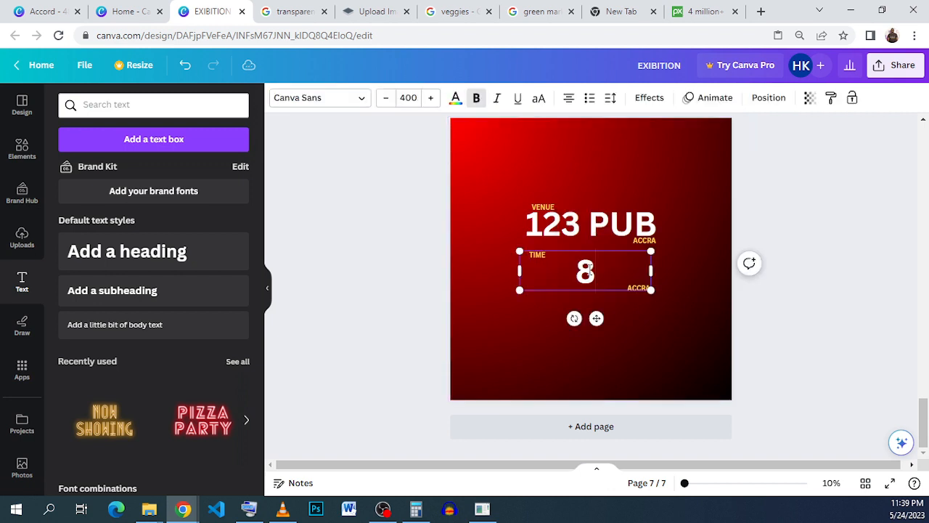
{"action": "type", "text": "P"}
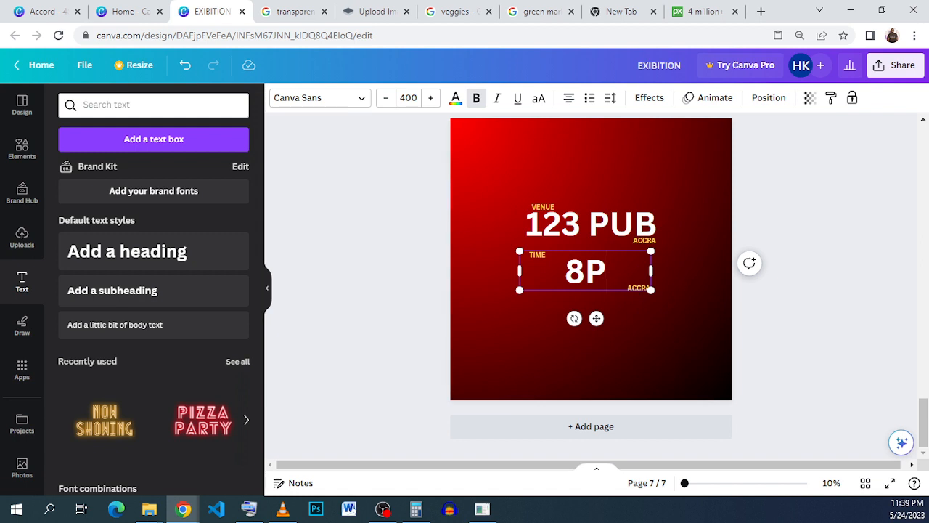
{"action": "type", "text": "M"}
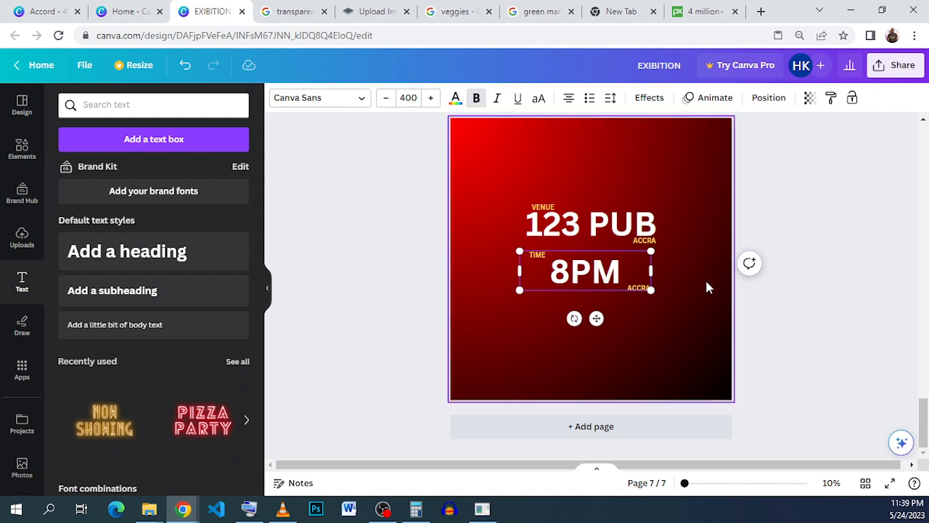
{"action": "left_click", "coordinate": [749, 317]}
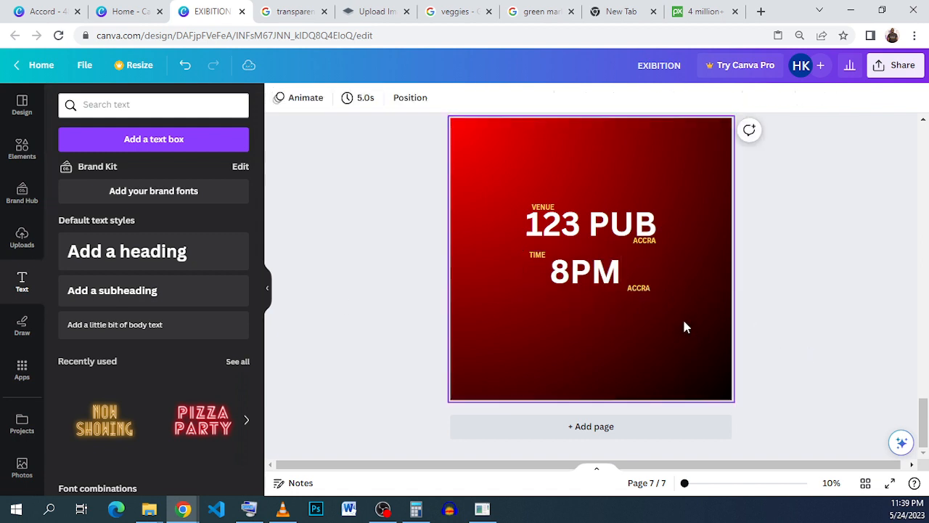
Delete the copied ACCRA label beside 8PM
{"action": "left_click", "coordinate": [640, 292]}
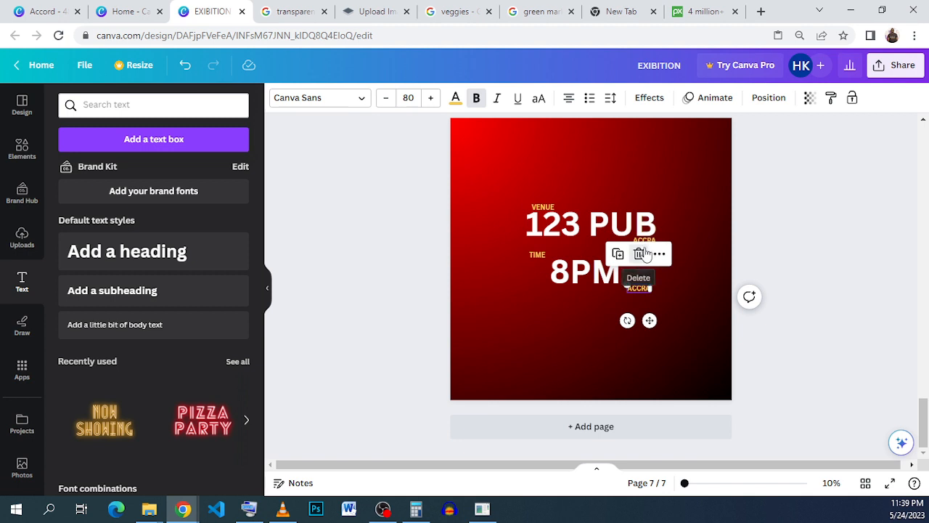
{"action": "left_click", "coordinate": [641, 254]}
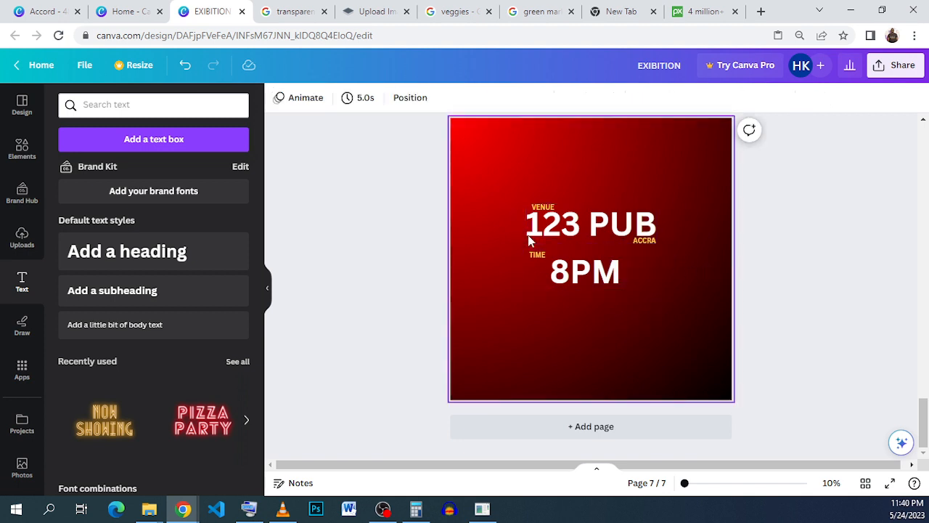
Narrow the 8PM text box and centre TIME and 8PM beneath the 123 PUB line
{"action": "left_click", "coordinate": [598, 276]}
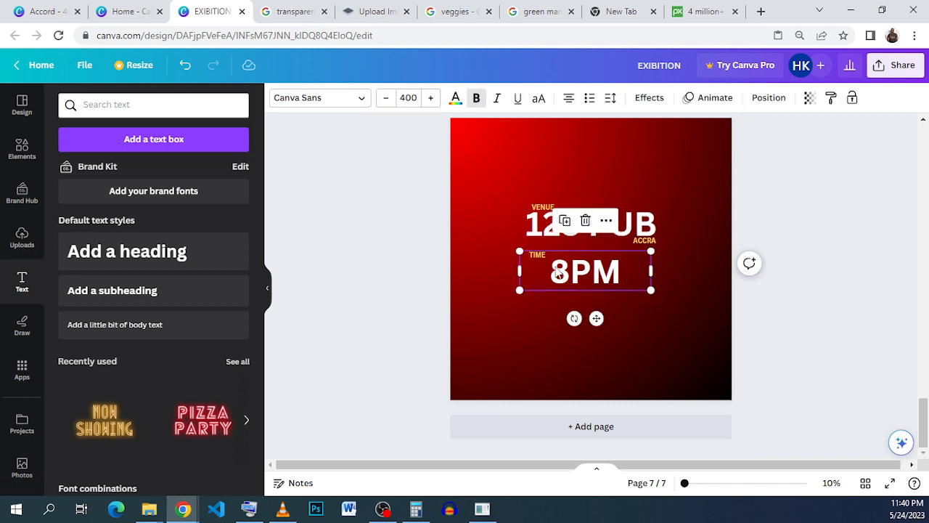
{"action": "left_click", "coordinate": [537, 332]}
{"action": "left_click", "coordinate": [578, 271]}
{"action": "left_click_drag", "start_coordinate": [658, 266], "coordinate": [605, 266]}
{"action": "left_click", "coordinate": [610, 317]}
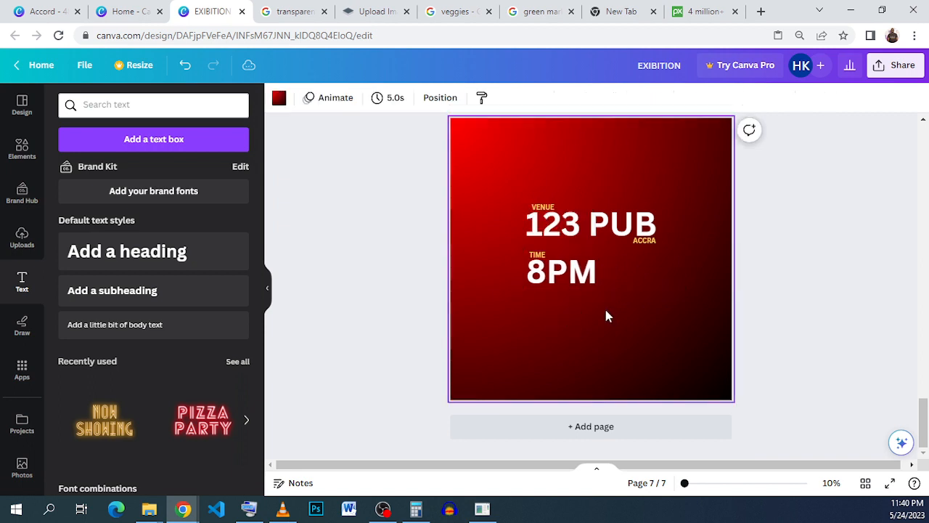
{"action": "left_click_drag", "start_coordinate": [606, 315], "coordinate": [581, 267]}
{"action": "left_click", "coordinate": [537, 226]}
{"action": "left_click", "coordinate": [682, 294]}
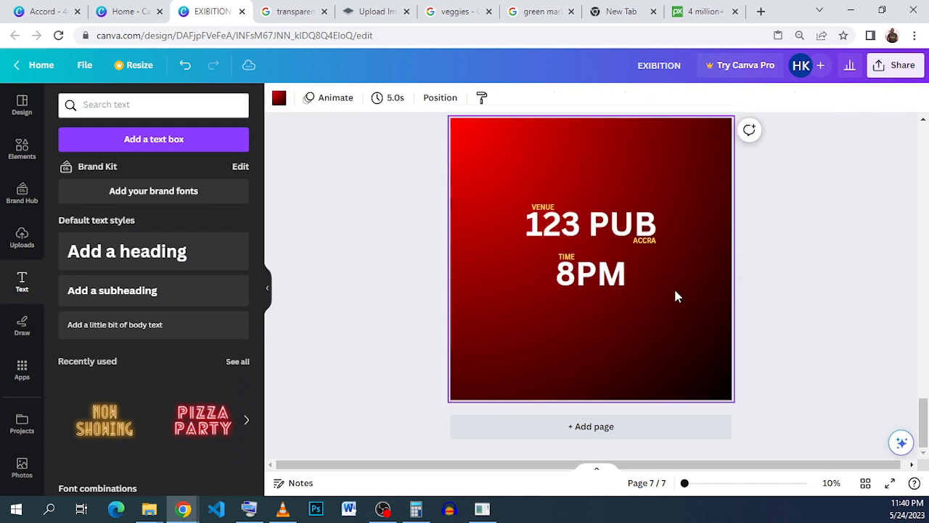
Duplicate the VENUE, 123 PUB and ACCRA group and move the copy above the original
{"action": "left_click", "coordinate": [615, 223]}
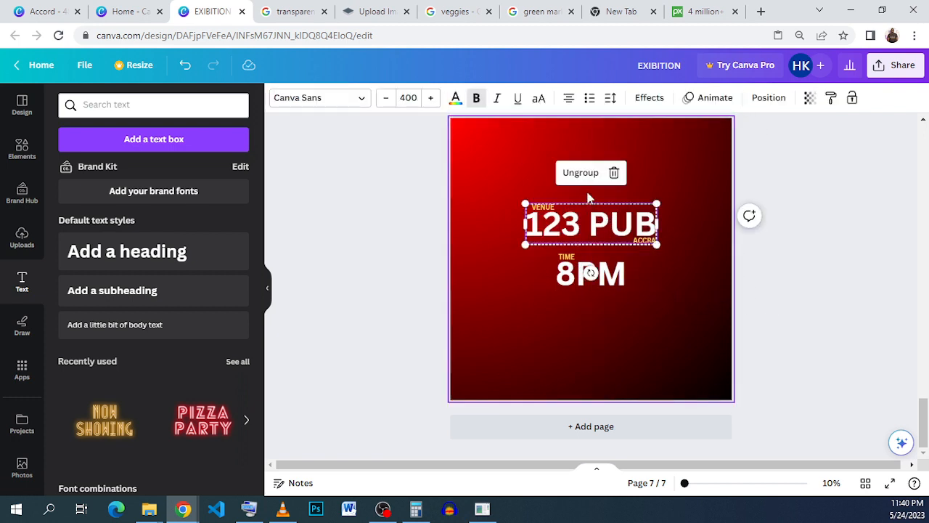
{"action": "left_click", "coordinate": [670, 256]}
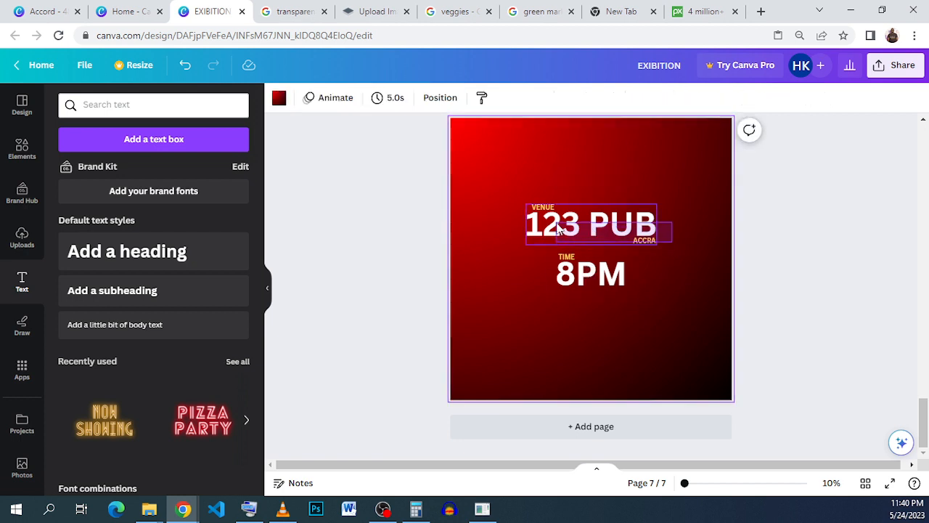
{"action": "left_click", "coordinate": [633, 224]}
{"action": "left_click", "coordinate": [679, 230]}
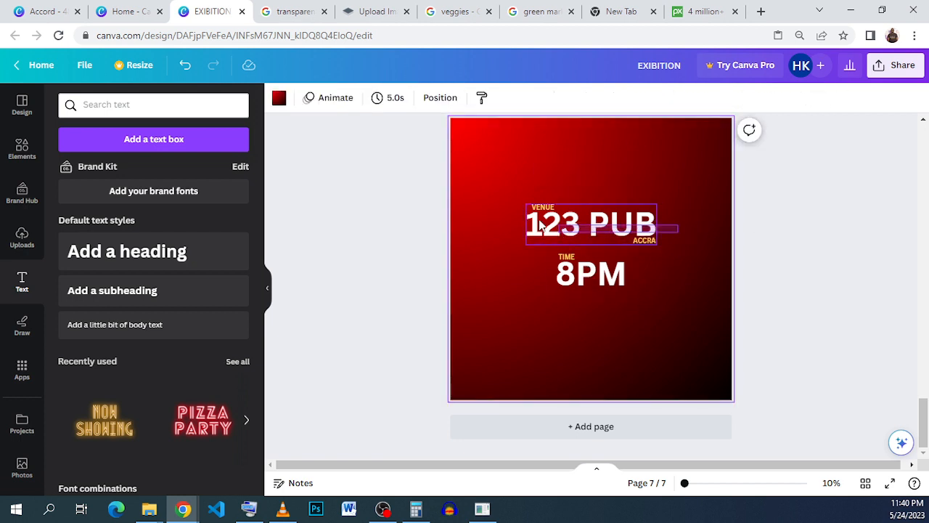
{"action": "left_click", "coordinate": [520, 206]}
{"action": "left_click", "coordinate": [593, 172]}
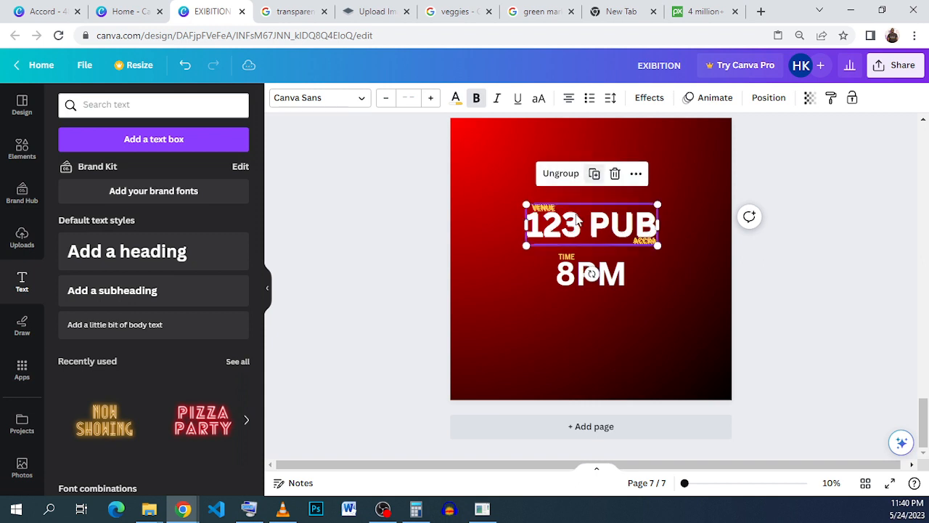
{"action": "left_click_drag", "start_coordinate": [573, 220], "coordinate": [571, 170]}
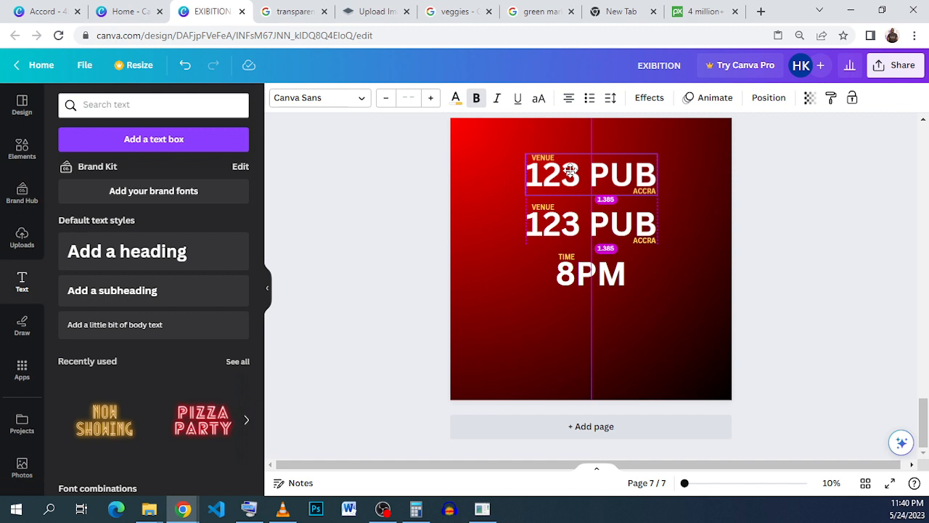
{"action": "left_click_drag", "start_coordinate": [571, 170], "coordinate": [570, 173]}
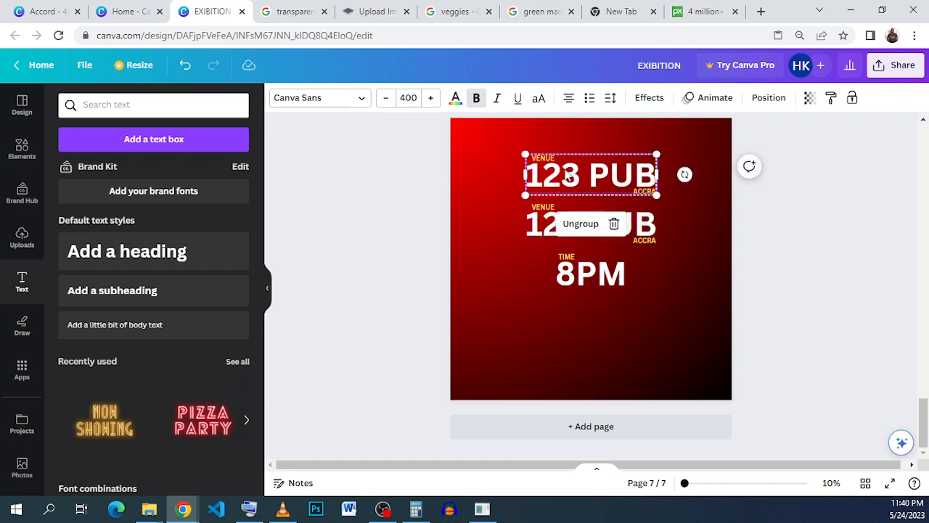
Rename the top copy's VENUE label to DATE
{"action": "double_click", "coordinate": [544, 159]}
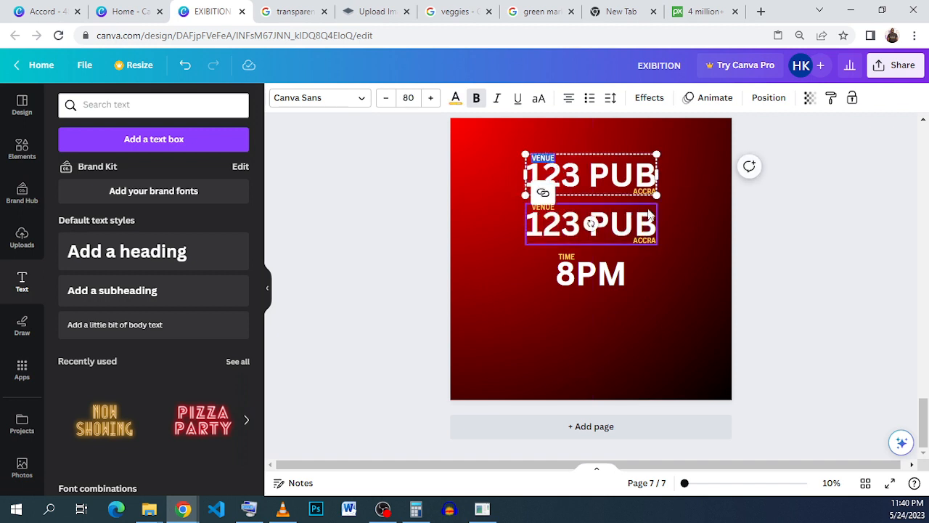
{"action": "type", "text": "DATE"}
{"action": "left_click", "coordinate": [715, 186]}
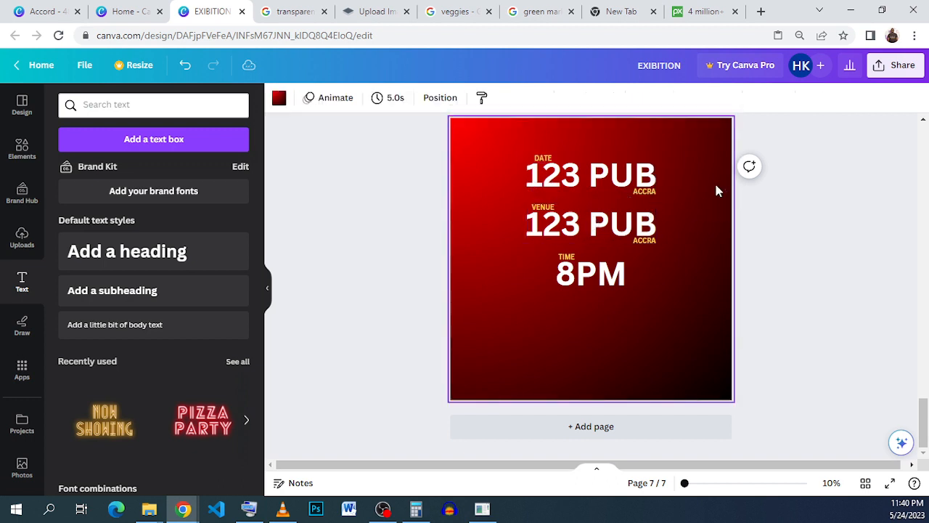
Begin editing the top copy's 123 PUB text and switch to the Accord design to check the reference date line
{"action": "left_click", "coordinate": [625, 172]}
{"action": "double_click", "coordinate": [624, 173]}
{"action": "left_click", "coordinate": [45, 11]}
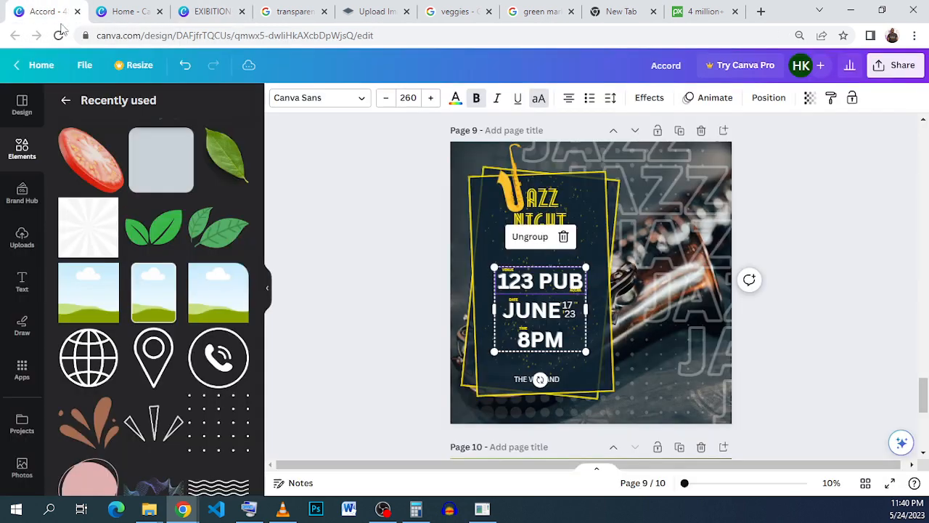
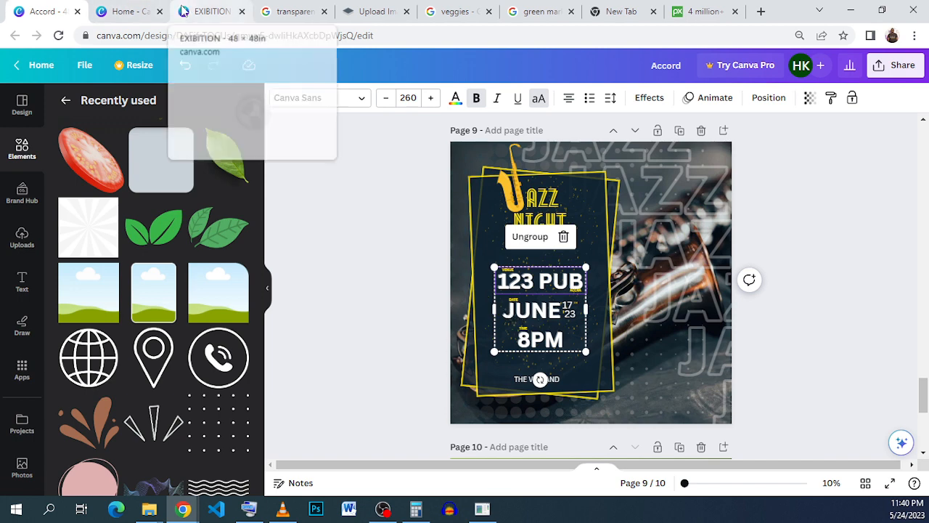
Return to the EXIBITION design, replace the top copy's 123 PUB with JUNE and widen its text box slightly
{"action": "left_click", "coordinate": [210, 11]}
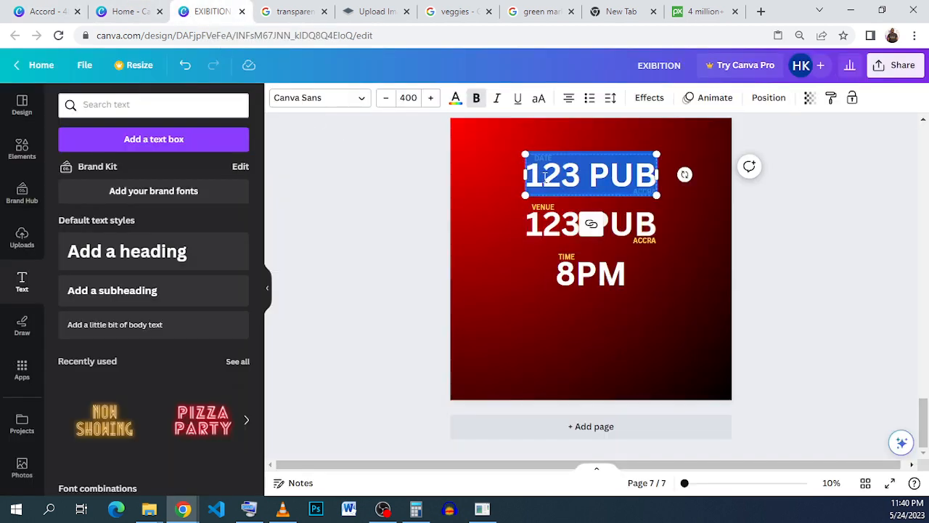
{"action": "type", "text": "JUNE"}
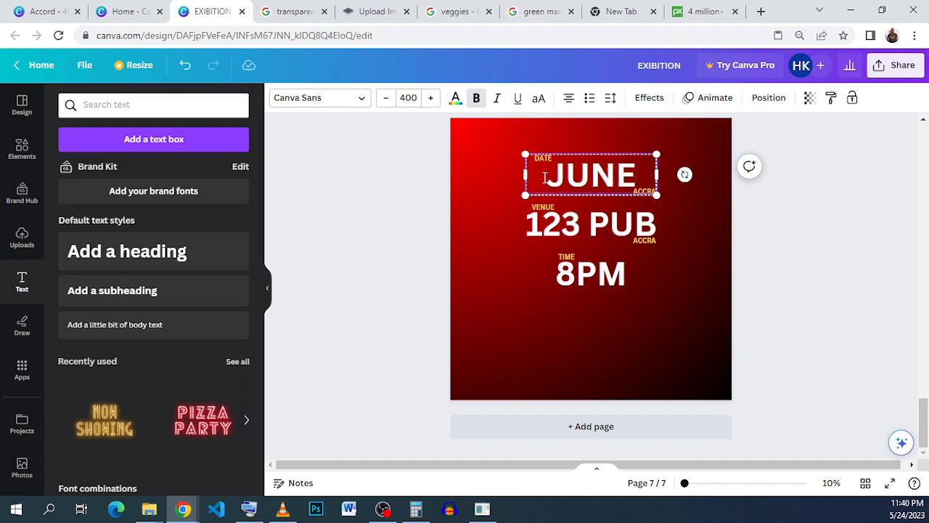
{"action": "mouse_move", "coordinate": [658, 174]}
{"action": "left_mouse_down"}
{"action": "mouse_move", "coordinate": [640, 174]}
{"action": "mouse_move", "coordinate": [649, 169]}
{"action": "left_mouse_up"}
{"action": "left_click_drag", "start_coordinate": [665, 169], "coordinate": [667, 174]}
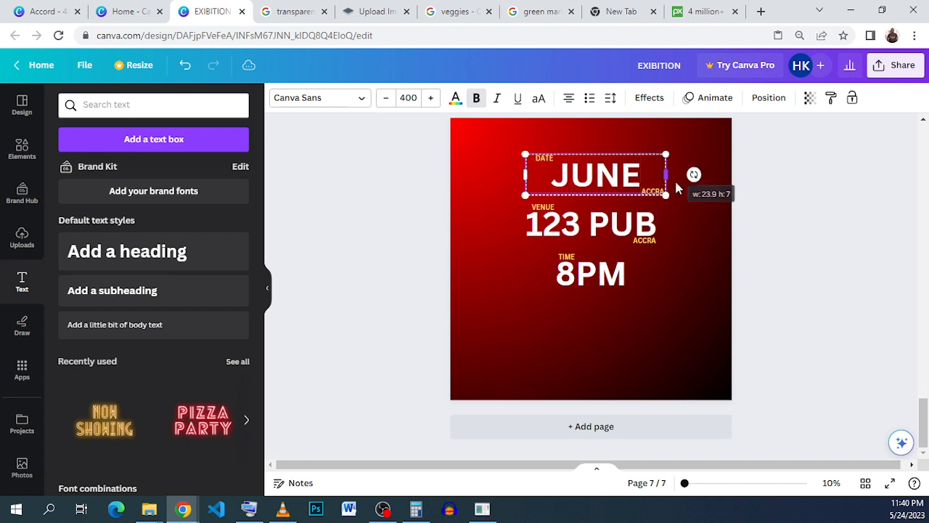
{"action": "left_click", "coordinate": [682, 204]}
Ungroup the DATE and JUNE group and delete the ACCRA label beneath JUNE
{"action": "left_click", "coordinate": [569, 183]}
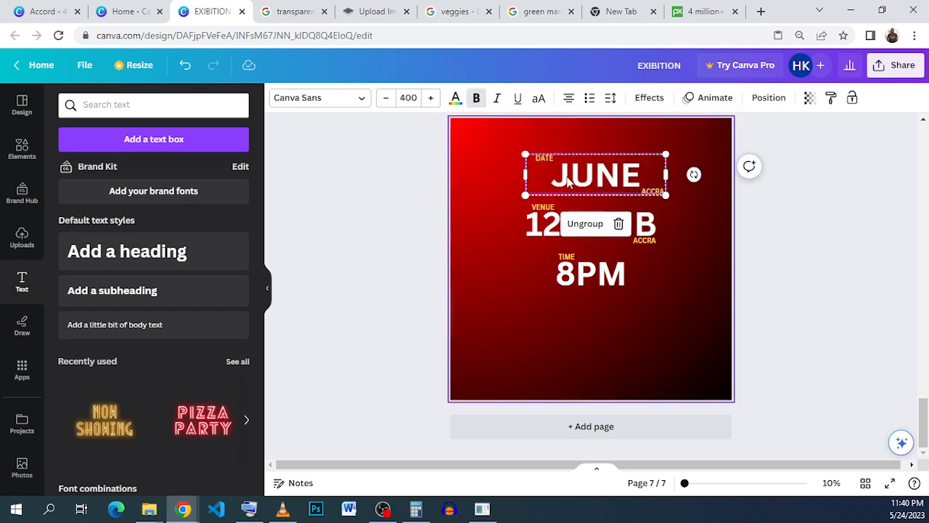
{"action": "left_click", "coordinate": [570, 222]}
{"action": "left_click", "coordinate": [670, 210]}
{"action": "left_click", "coordinate": [655, 193]}
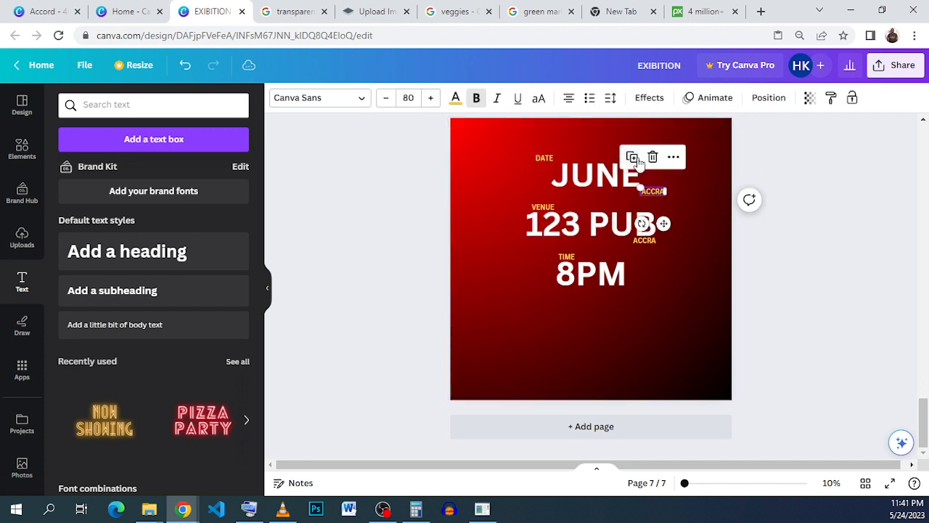
{"action": "left_click", "coordinate": [652, 158]}
Narrow the JUNE text box to fit the word, bringing JUNE beneath its DATE label
{"action": "left_click", "coordinate": [648, 184]}
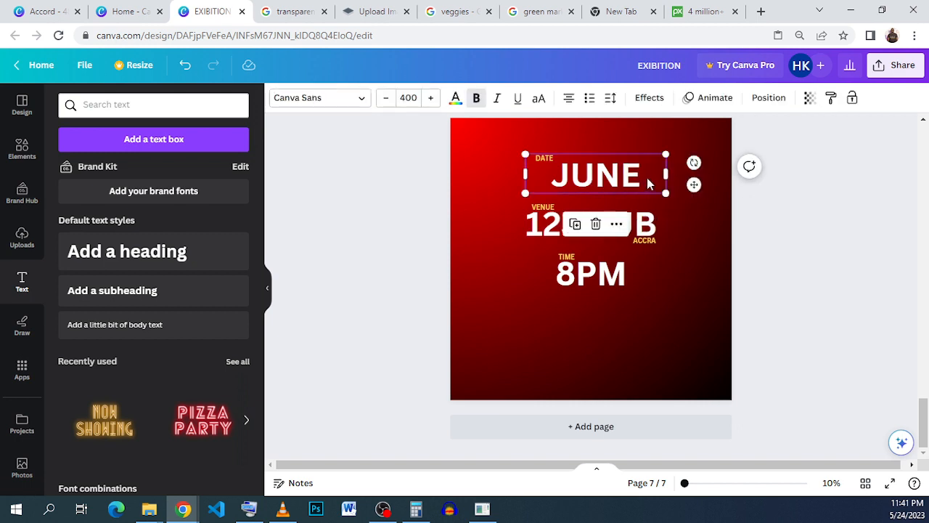
{"action": "left_click_drag", "start_coordinate": [667, 172], "coordinate": [626, 174]}
{"action": "left_click", "coordinate": [673, 211]}
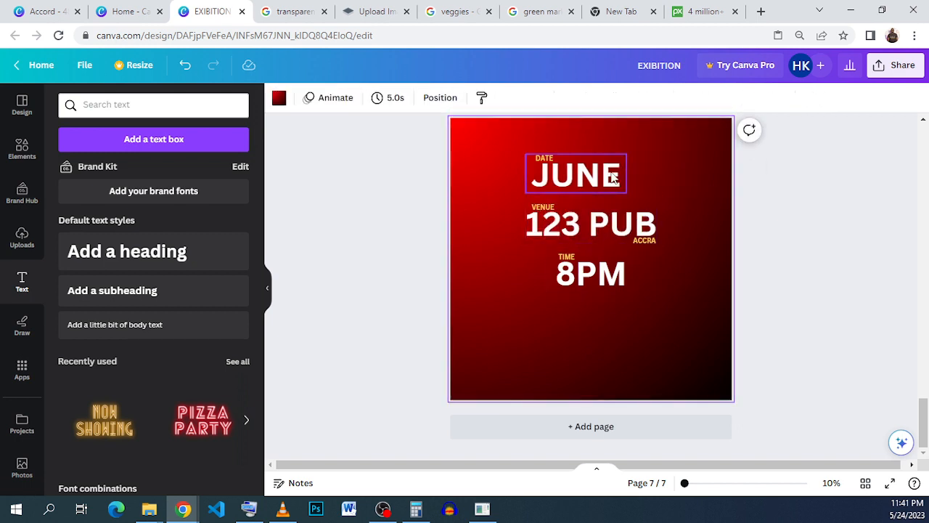
Duplicate the DATE label, place the copy beside the upper end of JUNE and change its text to 7TH
{"action": "left_click", "coordinate": [544, 158]}
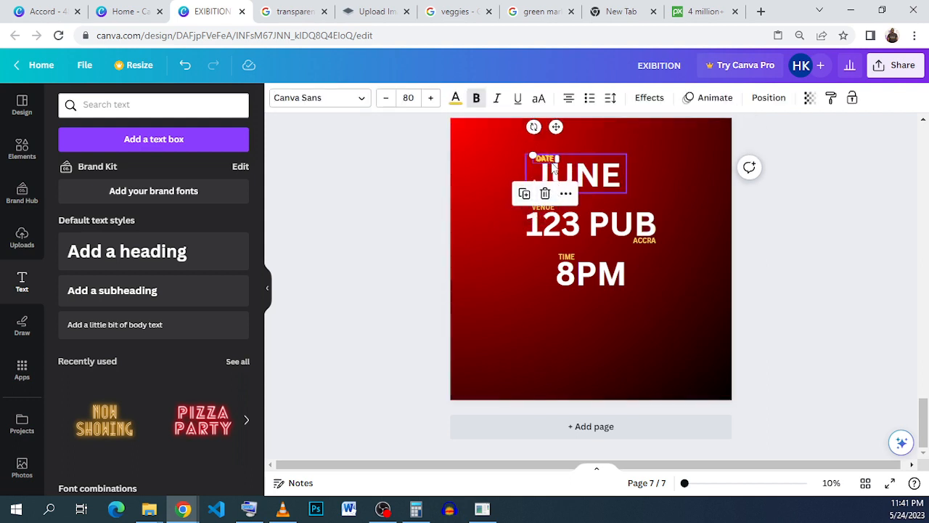
{"action": "left_click_drag", "start_coordinate": [569, 133], "coordinate": [642, 132]}
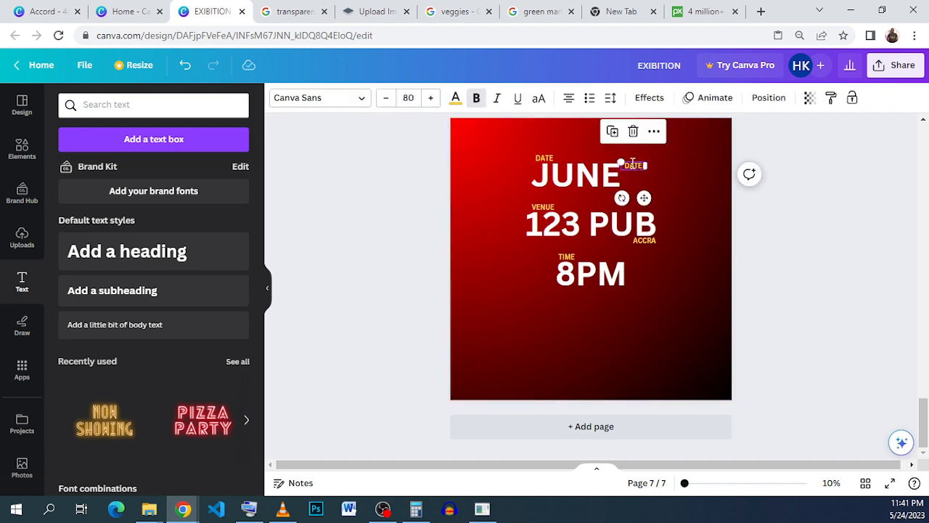
{"action": "double_click", "coordinate": [633, 165]}
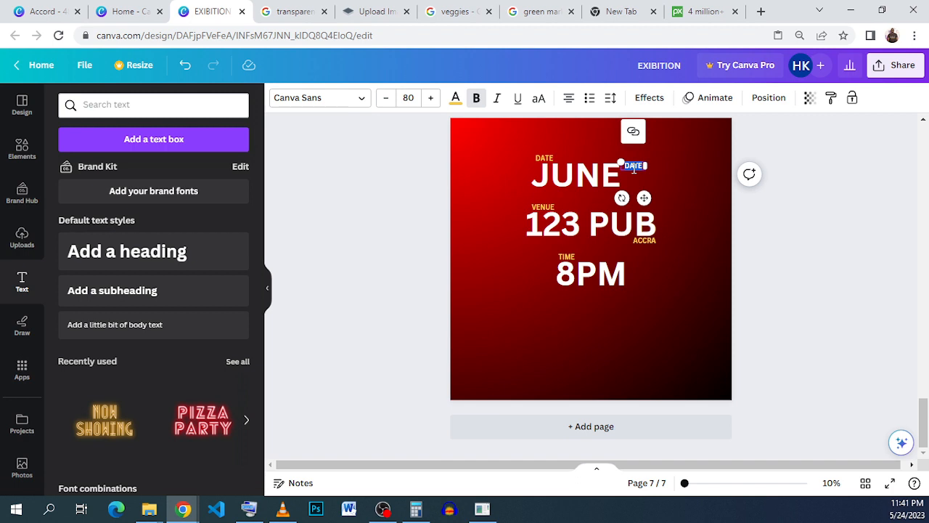
{"action": "key", "text": "BackSpace"}
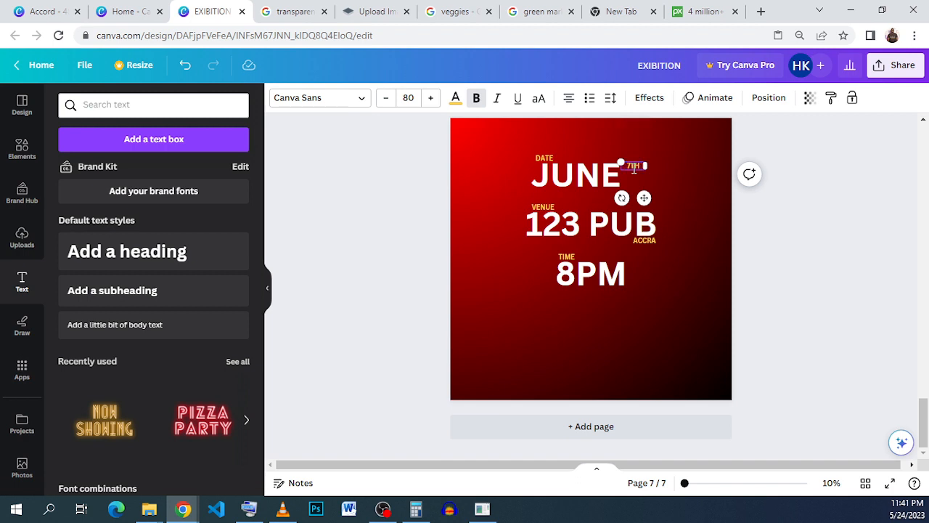
{"action": "left_click", "coordinate": [669, 184]}
Duplicate the 7TH label, place the copy directly below it and change its text to '23
{"action": "left_click", "coordinate": [633, 166]}
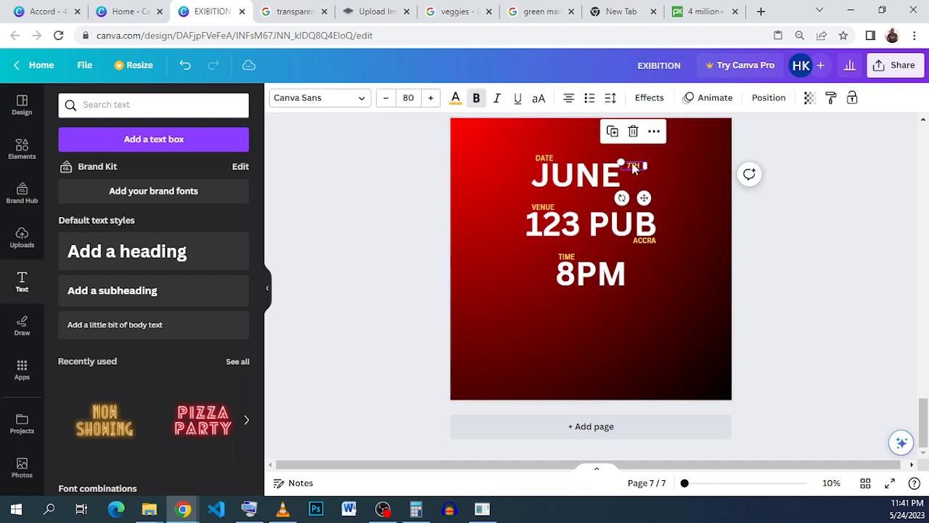
{"action": "left_click", "coordinate": [621, 131]}
{"action": "left_click_drag", "start_coordinate": [636, 174], "coordinate": [637, 185]}
{"action": "double_click", "coordinate": [636, 184]}
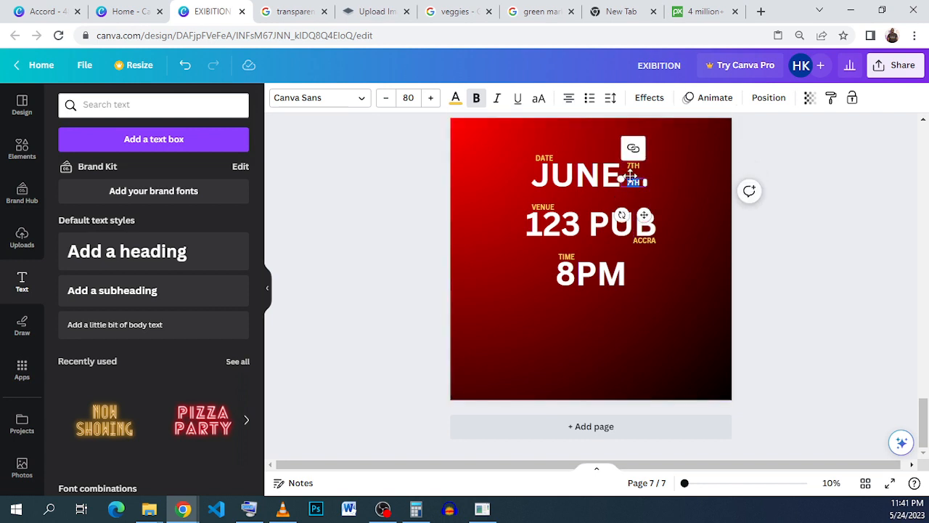
{"action": "key", "text": "BackSpace"}
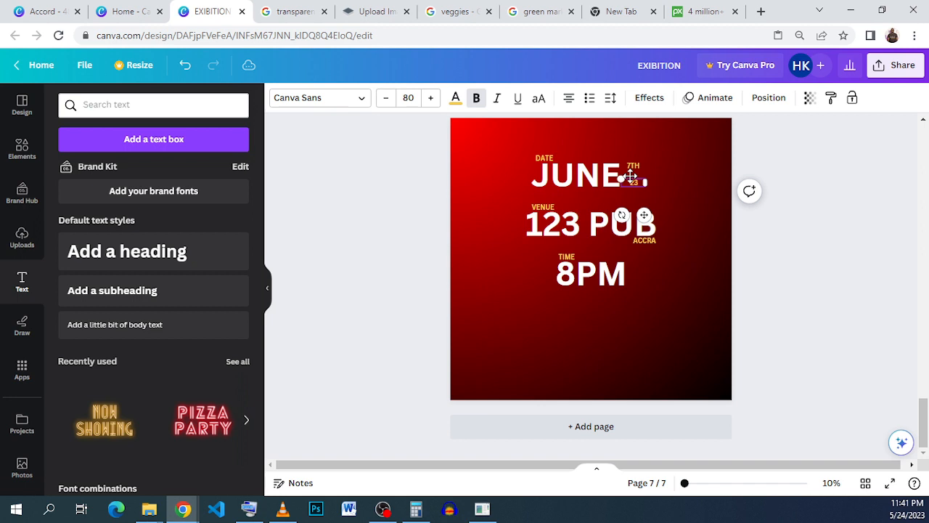
{"action": "left_click", "coordinate": [657, 192]}
Set the '23 label's font size to 120
{"action": "left_click", "coordinate": [643, 180]}
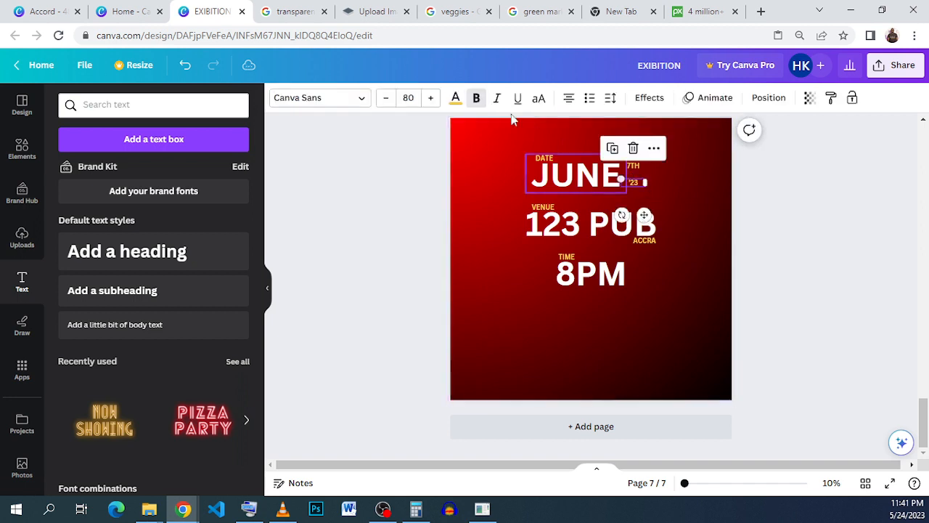
{"action": "left_click", "coordinate": [429, 99]}
{"action": "left_click", "coordinate": [409, 97]}
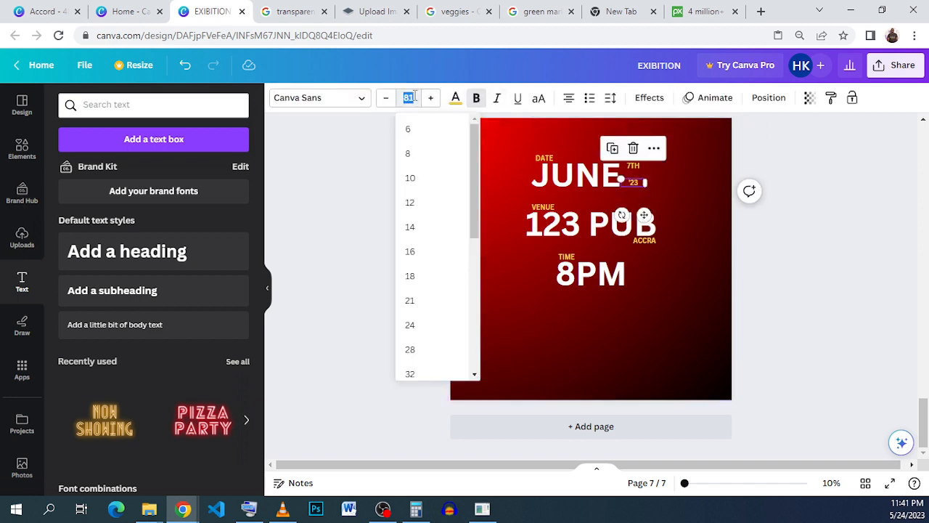
{"action": "scroll", "coordinate": [441, 303], "scroll_direction": "down", "scroll_amount": 2}
{"action": "scroll", "coordinate": [438, 326], "scroll_direction": "down", "scroll_amount": 3}
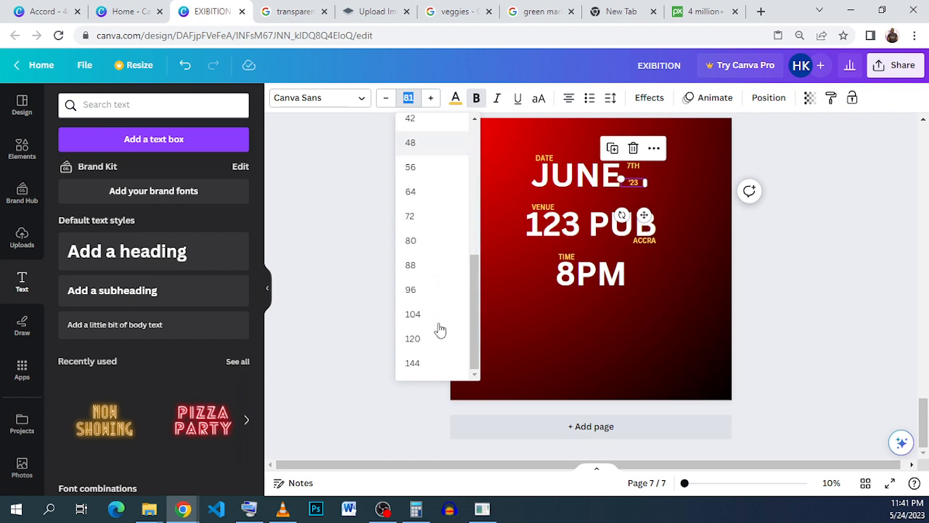
{"action": "left_click", "coordinate": [412, 339]}
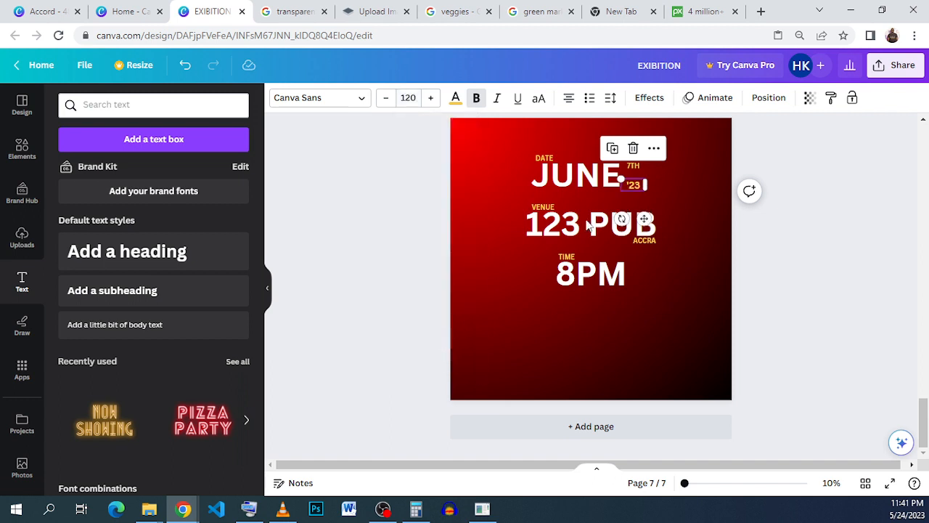
Set the 7TH label's font size to 120 and keep its yellow colour
{"action": "left_click", "coordinate": [633, 167]}
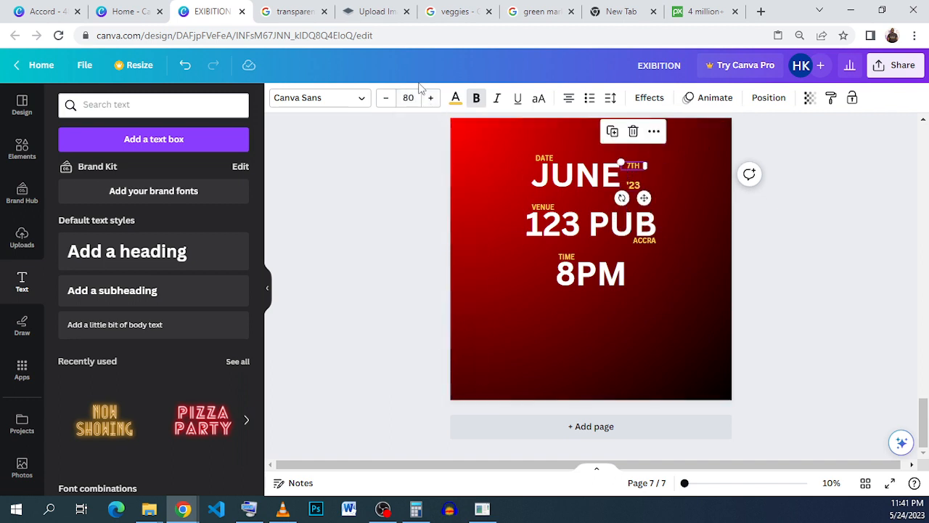
{"action": "left_click", "coordinate": [408, 97]}
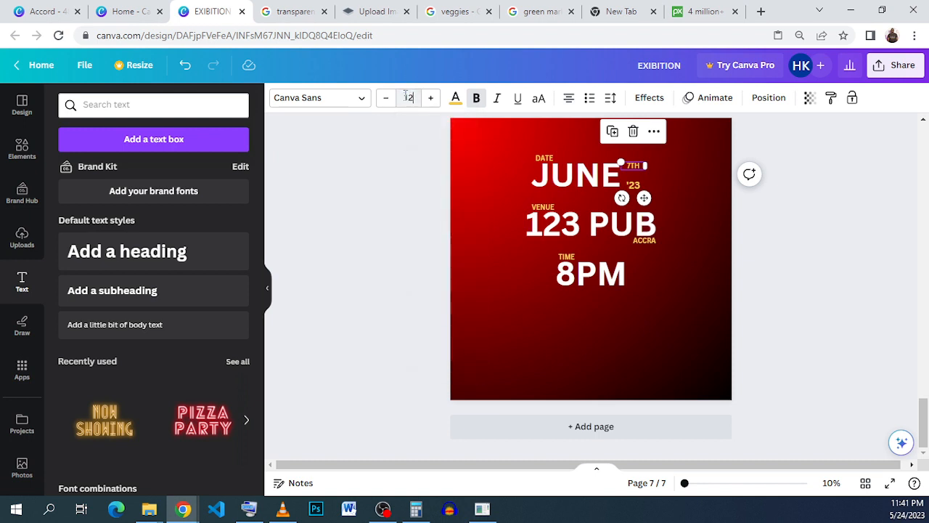
{"action": "key", "text": "Return"}
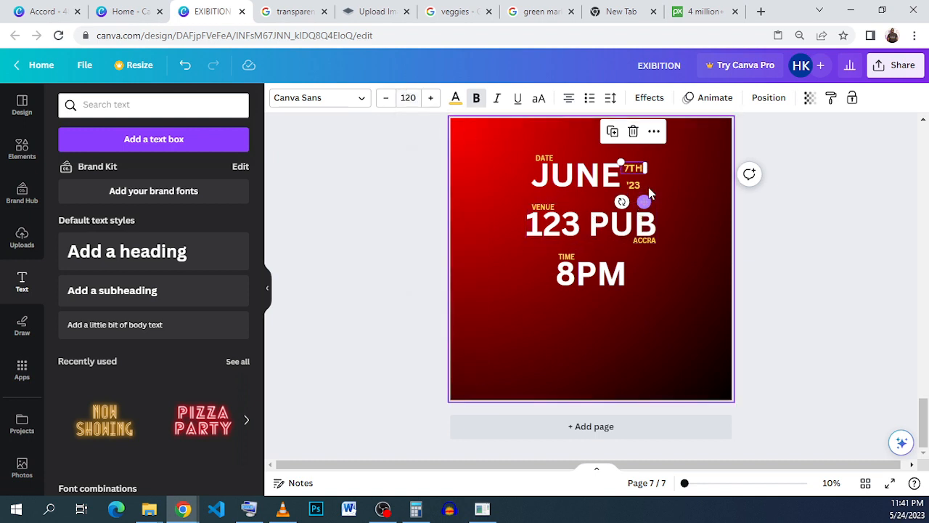
{"action": "left_click", "coordinate": [454, 99]}
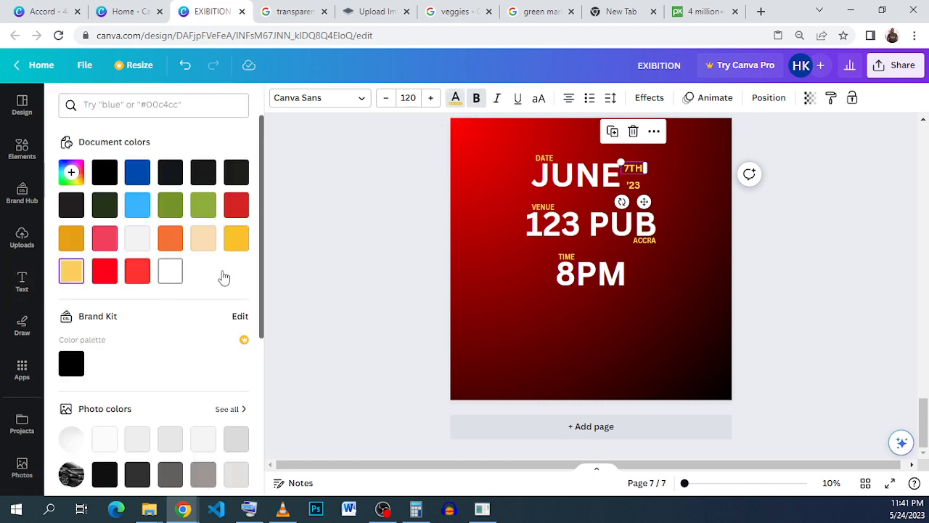
{"action": "left_click", "coordinate": [657, 241]}
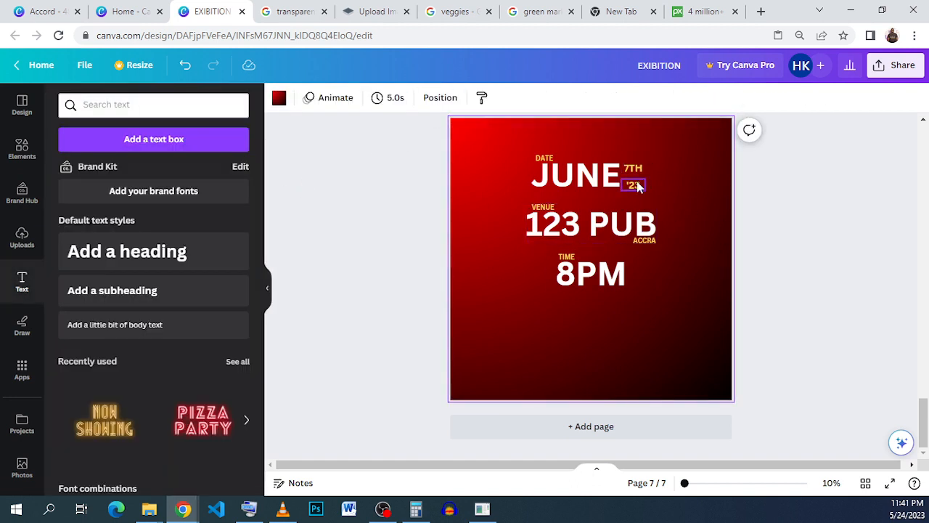
Position '23 close beneath 7TH, with its base near JUNE's baseline
{"action": "left_click", "coordinate": [635, 187]}
{"action": "left_click_drag", "start_coordinate": [636, 188], "coordinate": [633, 185]}
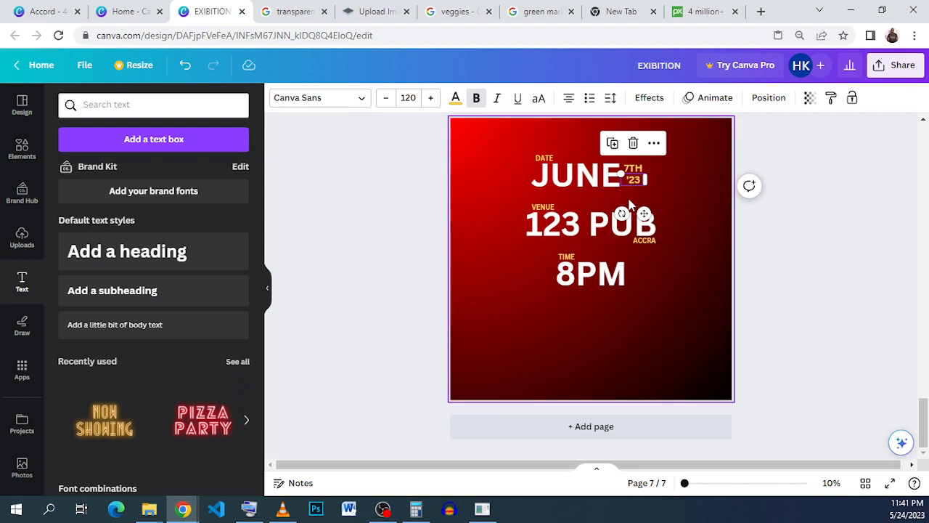
{"action": "scroll", "coordinate": [635, 213], "scroll_direction": "up", "scroll_amount": 3}
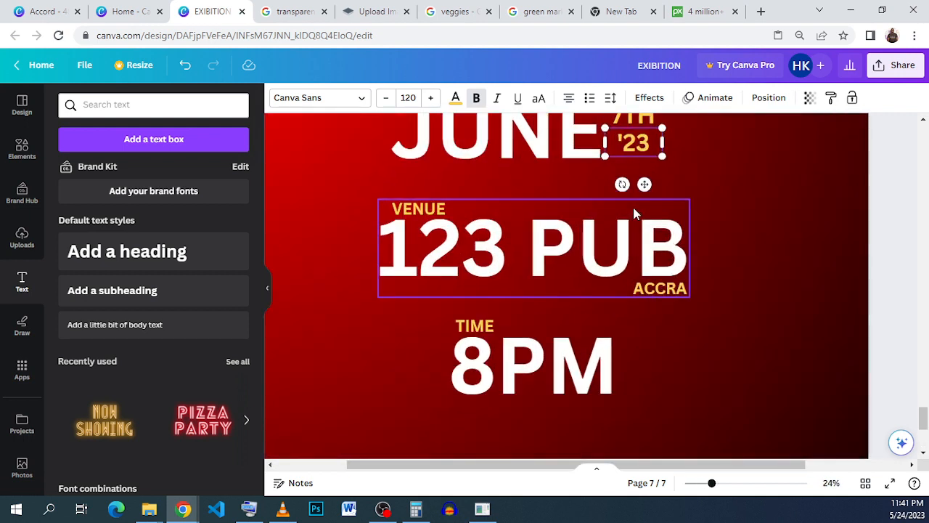
{"action": "scroll", "coordinate": [636, 195], "scroll_direction": "up", "scroll_amount": 2, "text": "ctrl"}
{"action": "scroll", "coordinate": [660, 171], "scroll_direction": "up", "scroll_amount": 4}
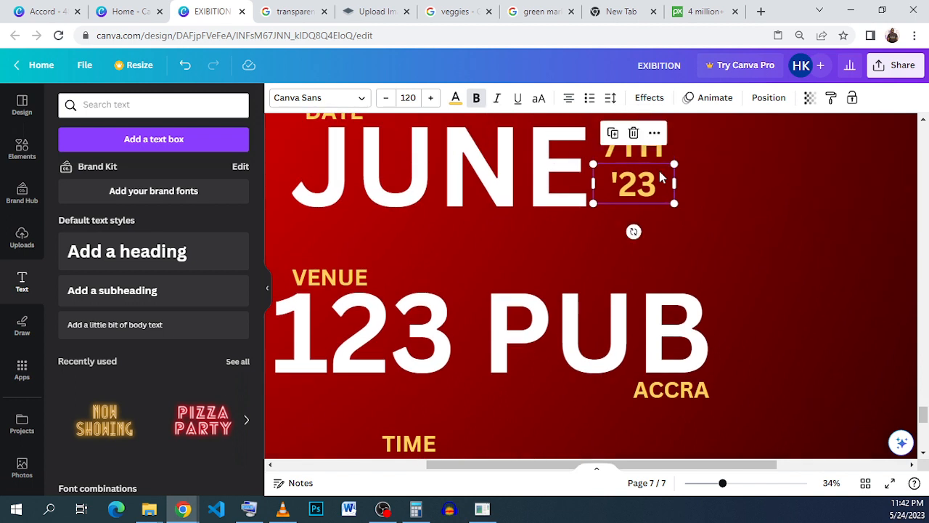
{"action": "left_click_drag", "start_coordinate": [639, 249], "coordinate": [629, 260]}
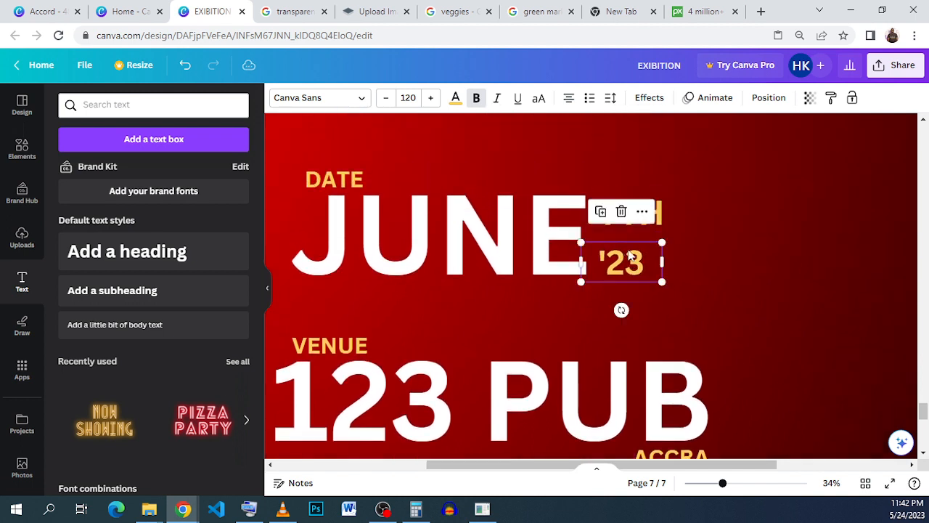
Enlarge the 7TH and '23 labels to fill JUNE's height and set '23 to font size 150
{"action": "left_click", "coordinate": [662, 212]}
{"action": "left_click_drag", "start_coordinate": [656, 205], "coordinate": [678, 225]}
{"action": "left_click", "coordinate": [626, 251]}
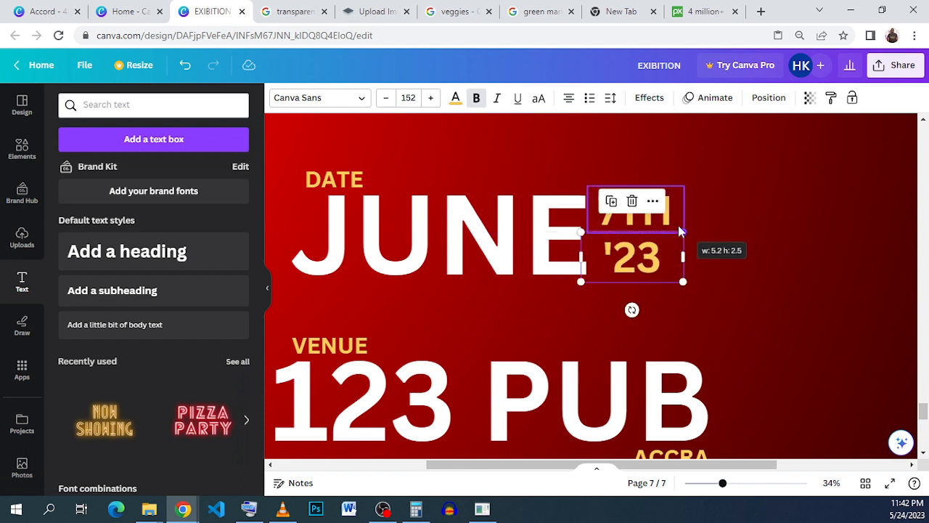
{"action": "left_click", "coordinate": [411, 97]}
{"action": "left_click", "coordinate": [419, 97]}
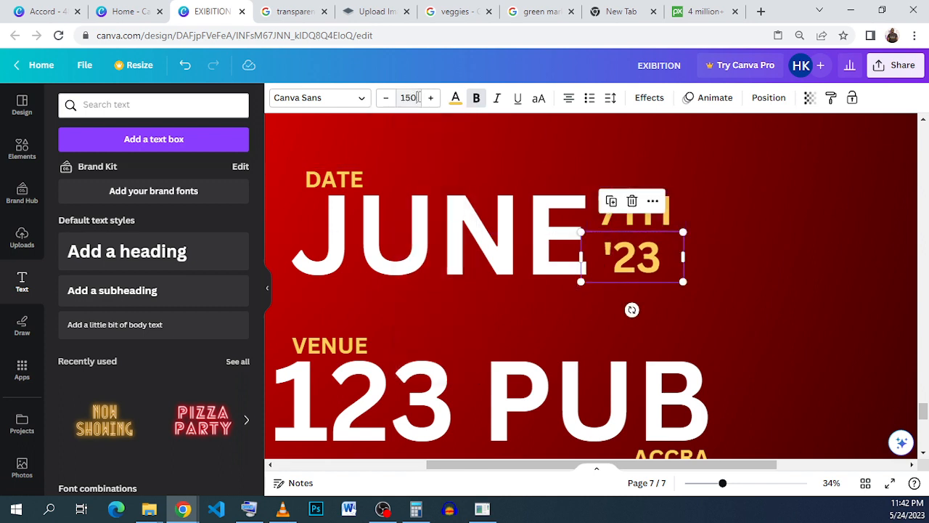
{"action": "type", "text": "150"}
Set the 7TH label's font size to 150 to match '23
{"action": "left_click", "coordinate": [676, 204]}
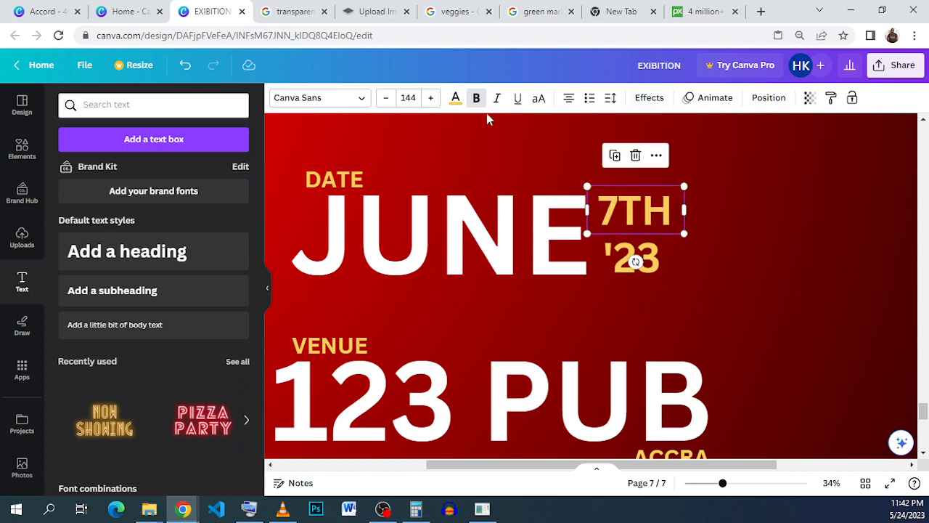
{"action": "left_click", "coordinate": [408, 98]}
{"action": "left_click", "coordinate": [408, 97]}
{"action": "type", "text": "150"}
{"action": "key", "text": "Return"}
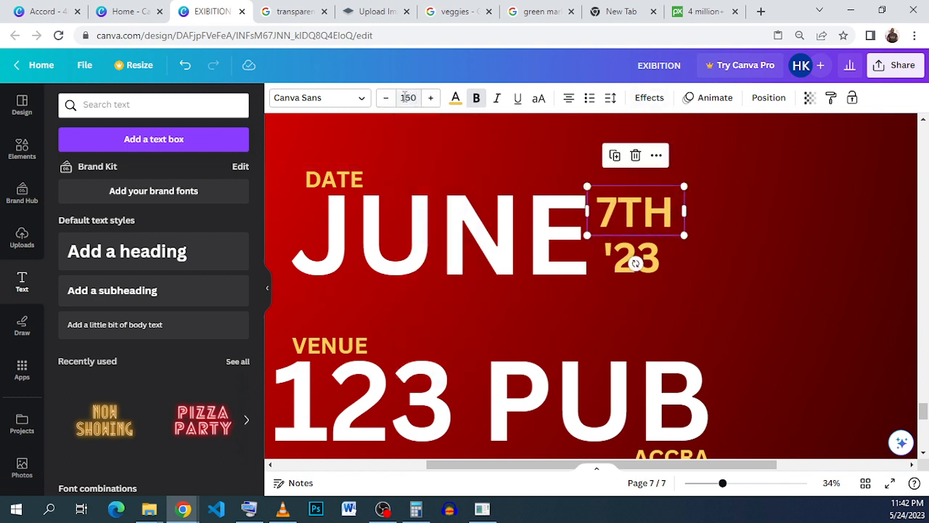
{"action": "left_click", "coordinate": [736, 272]}
Nudge '23 slightly to the left so it lines up with the start of 7TH
{"action": "left_click", "coordinate": [655, 268]}
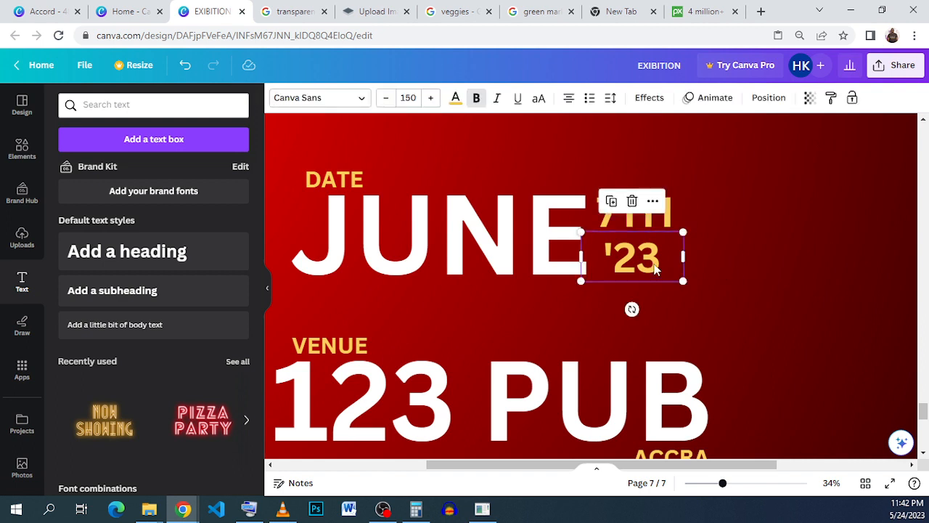
{"action": "key", "text": "Left"}
{"action": "key", "text": "Left"}
{"action": "key", "text": "Left"}
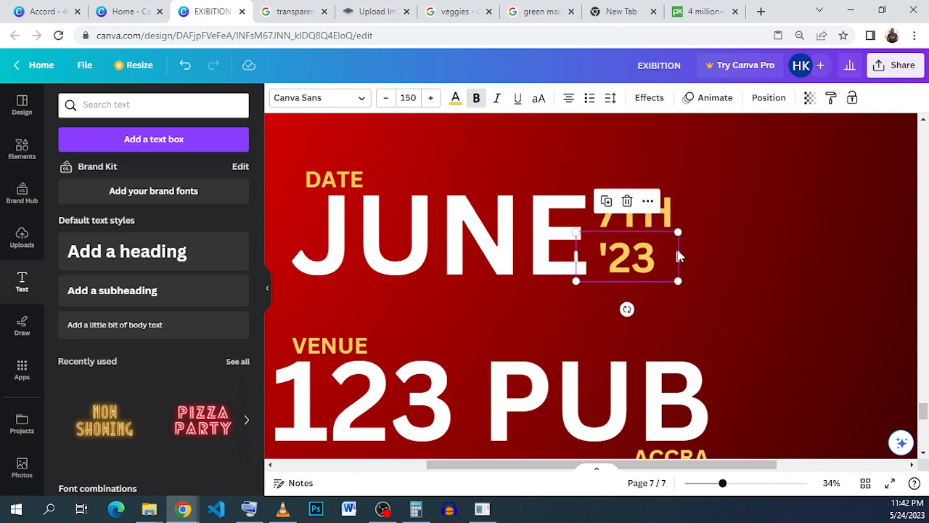
{"action": "scroll", "coordinate": [642, 251], "scroll_direction": "down", "scroll_amount": 5}
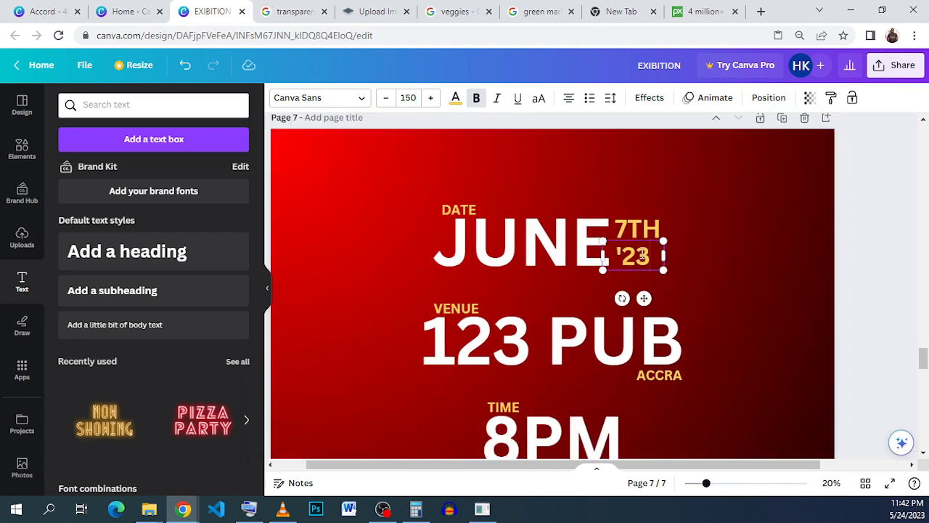
Group the date, venue and time texts on page 7 and move the group onto the dark frame of the page 6 poster
{"action": "left_click", "coordinate": [665, 409]}
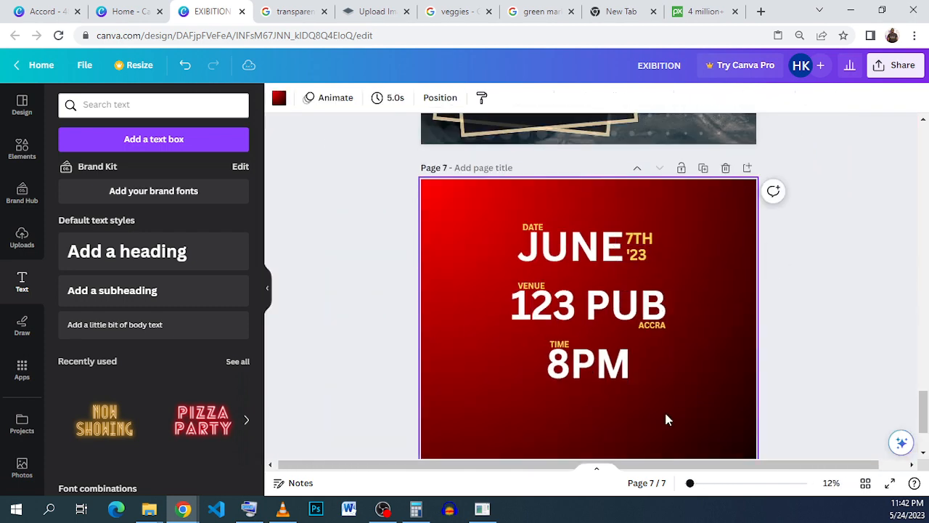
{"action": "left_click_drag", "start_coordinate": [672, 426], "coordinate": [508, 210]}
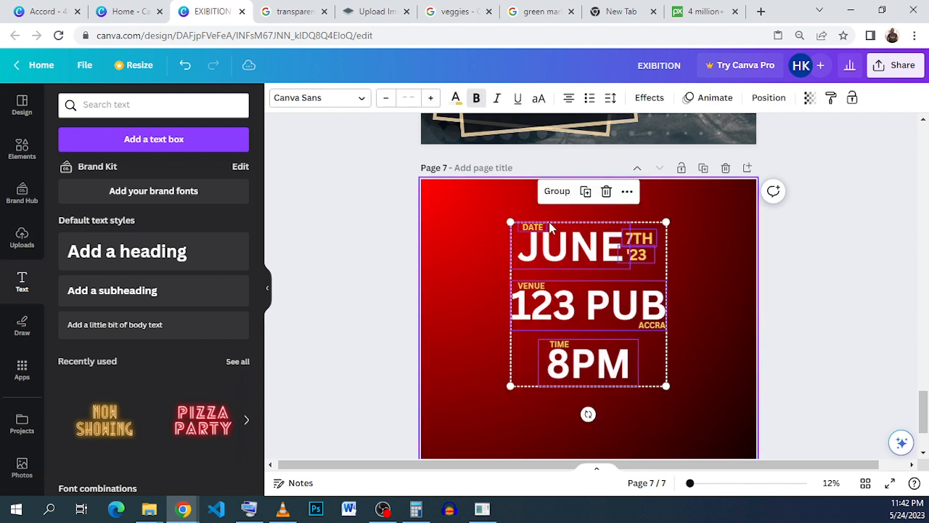
{"action": "left_click", "coordinate": [556, 190]}
{"action": "scroll", "coordinate": [574, 314], "scroll_direction": "up", "scroll_amount": 2}
{"action": "left_click_drag", "start_coordinate": [565, 371], "coordinate": [537, 122]}
{"action": "scroll", "coordinate": [541, 142], "scroll_direction": "up", "scroll_amount": 1}
{"action": "scroll", "coordinate": [541, 147], "scroll_direction": "up", "scroll_amount": 1}
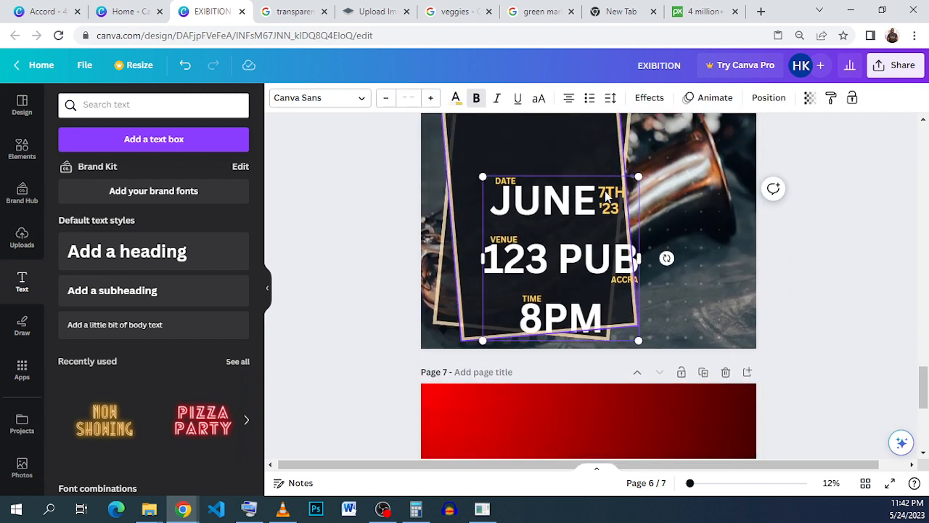
{"action": "left_click_drag", "start_coordinate": [546, 257], "coordinate": [535, 221]}
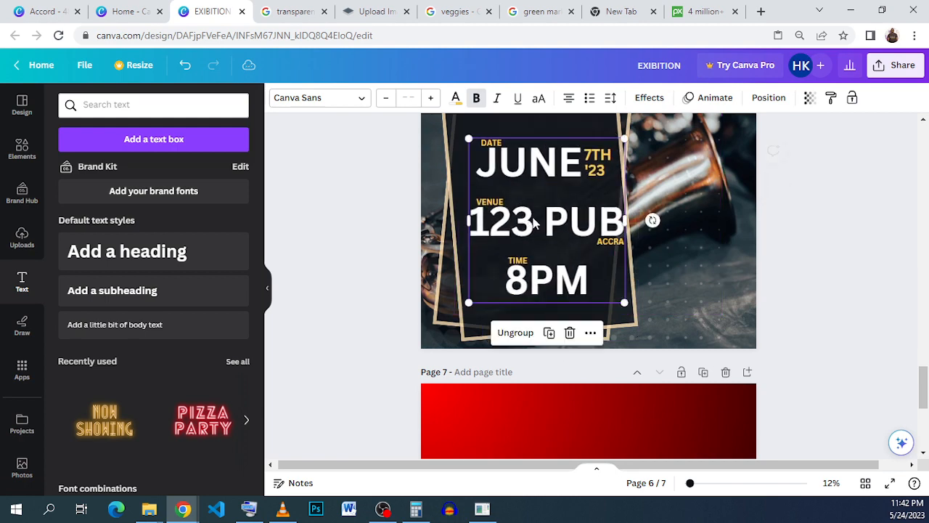
Shrink the grouped event details to fit inside the frame and centre them beneath the JAZZ NIGHT title
{"action": "scroll", "coordinate": [537, 222], "scroll_direction": "up", "scroll_amount": 1}
{"action": "left_click_drag", "start_coordinate": [625, 206], "coordinate": [602, 231]}
{"action": "left_click_drag", "start_coordinate": [545, 285], "coordinate": [544, 254]}
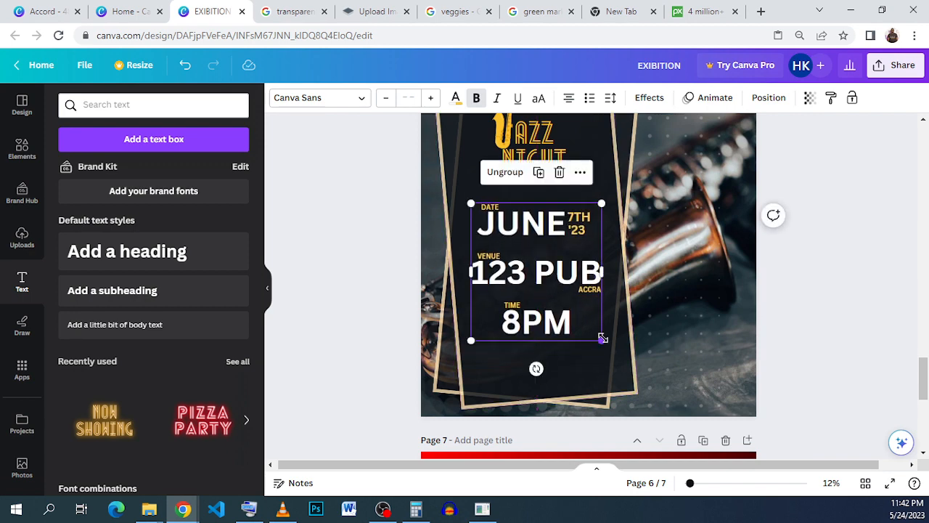
{"action": "left_click_drag", "start_coordinate": [601, 339], "coordinate": [578, 315]}
{"action": "mouse_move", "coordinate": [551, 264]}
{"action": "left_mouse_down"}
{"action": "mouse_move", "coordinate": [566, 264]}
{"action": "mouse_move", "coordinate": [556, 265]}
{"action": "left_mouse_up"}
{"action": "left_click", "coordinate": [692, 284]}
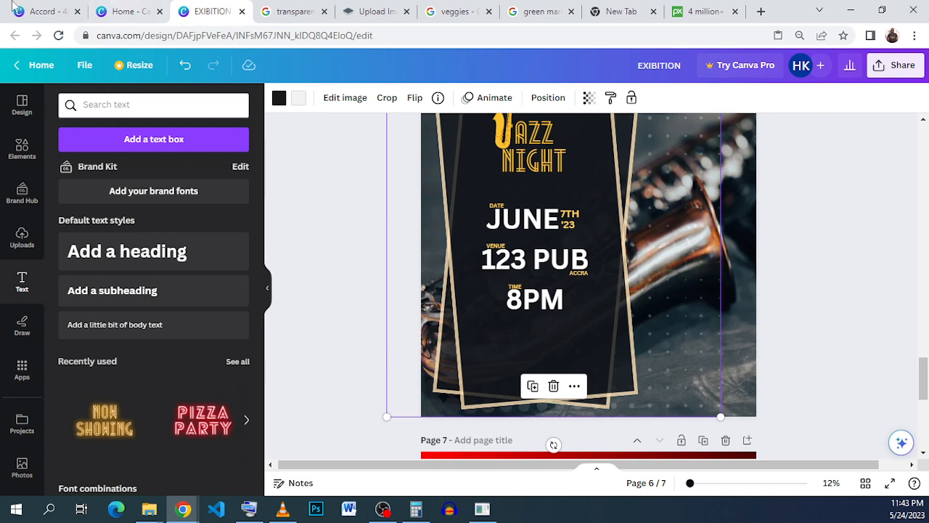
Copy THE VIP BAND text from page 9 of the Accord design and paste it onto the EXIBITION poster
{"action": "left_click", "coordinate": [43, 11]}
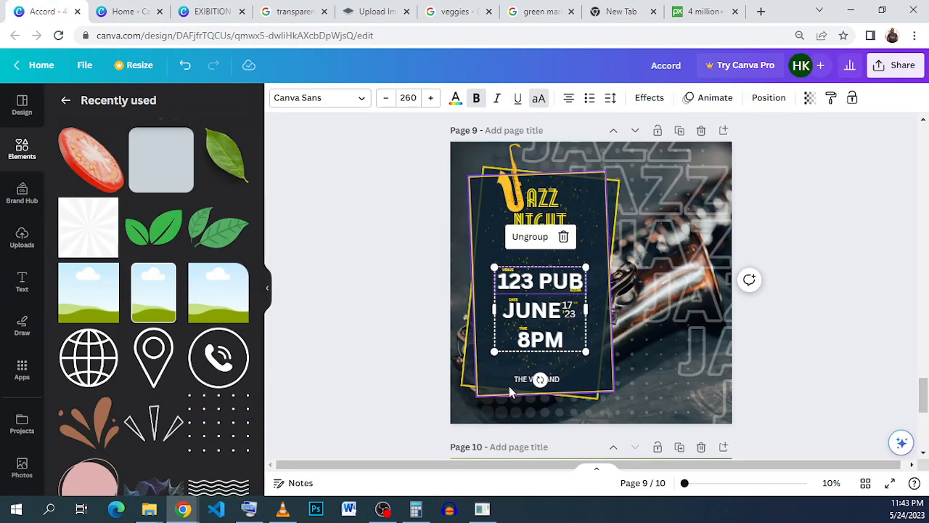
{"action": "left_click", "coordinate": [539, 384]}
{"action": "left_click", "coordinate": [549, 386]}
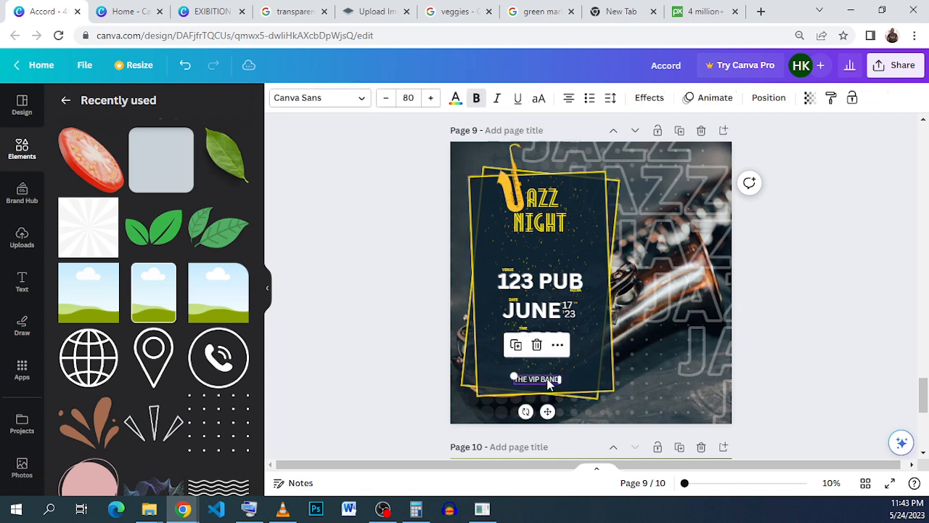
{"action": "right_click", "coordinate": [549, 386]}
{"action": "left_click", "coordinate": [631, 237]}
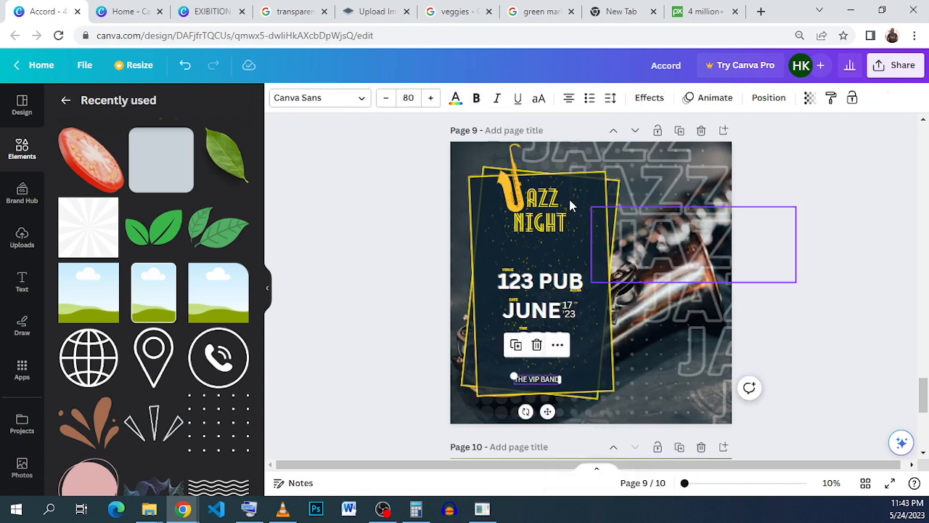
{"action": "left_click", "coordinate": [211, 11]}
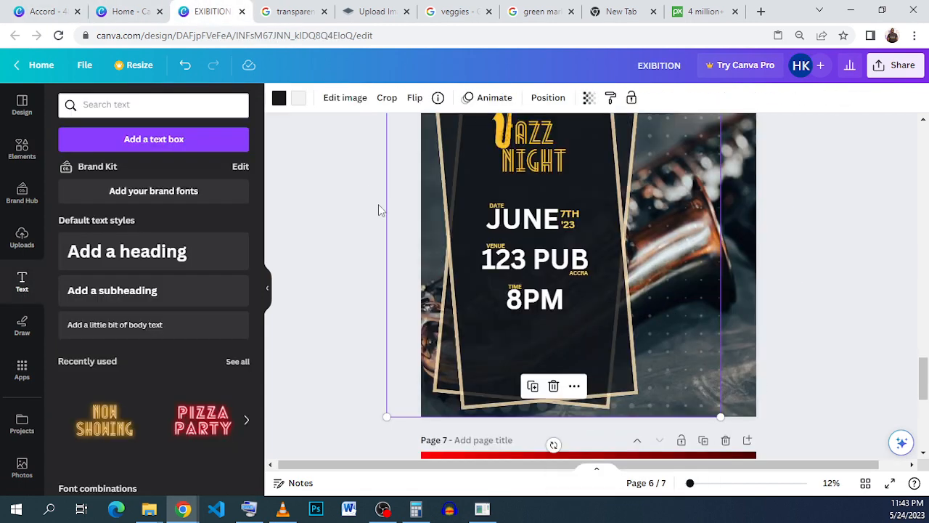
{"action": "right_click", "coordinate": [487, 334]}
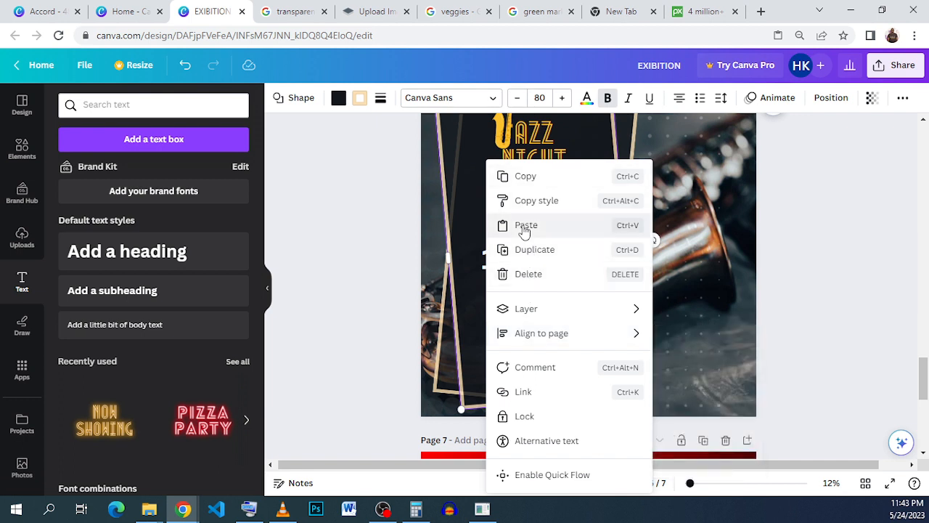
{"action": "left_click", "coordinate": [525, 225]}
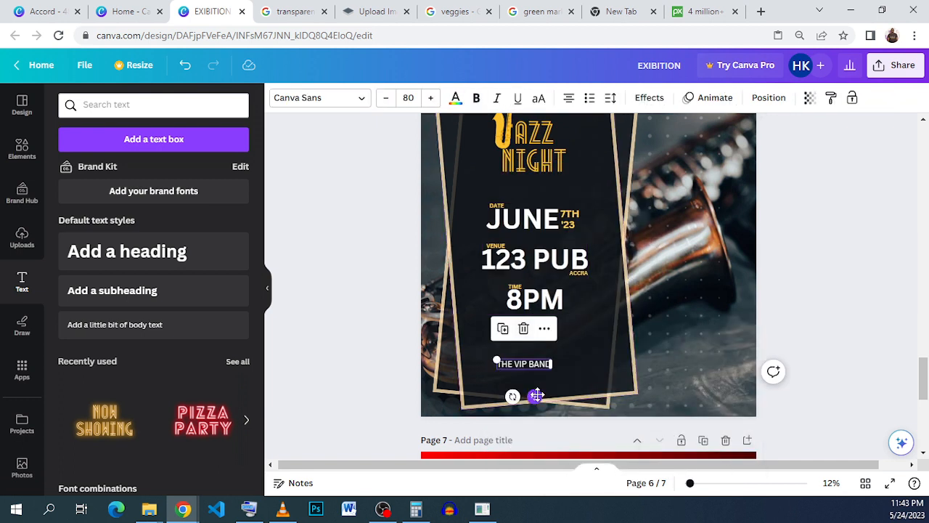
Centre THE VIP BAND text beneath 8PM, near the base of the frame
{"action": "left_click_drag", "start_coordinate": [536, 395], "coordinate": [549, 394]}
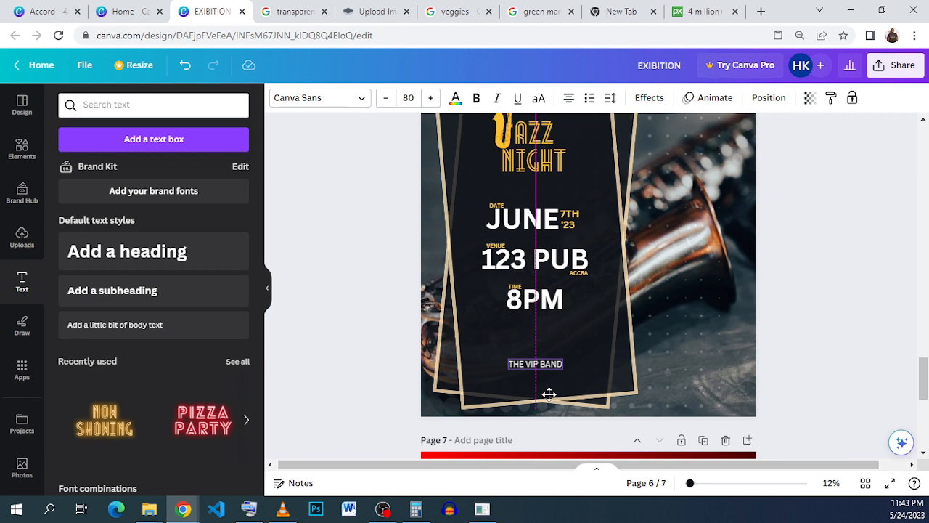
{"action": "left_click_drag", "start_coordinate": [549, 394], "coordinate": [550, 394]}
{"action": "left_click", "coordinate": [665, 374]}
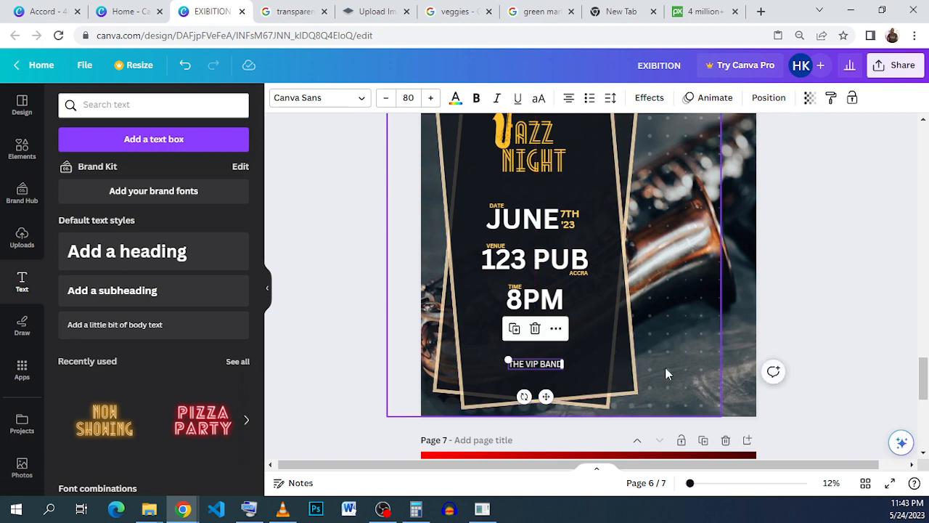
{"action": "left_click", "coordinate": [537, 366]}
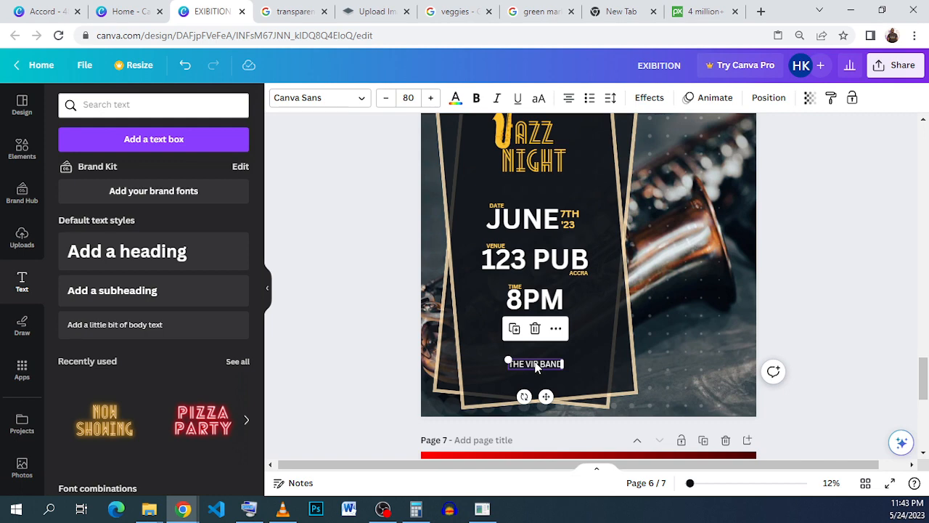
{"action": "left_click", "coordinate": [536, 367]}
{"action": "left_click", "coordinate": [689, 367]}
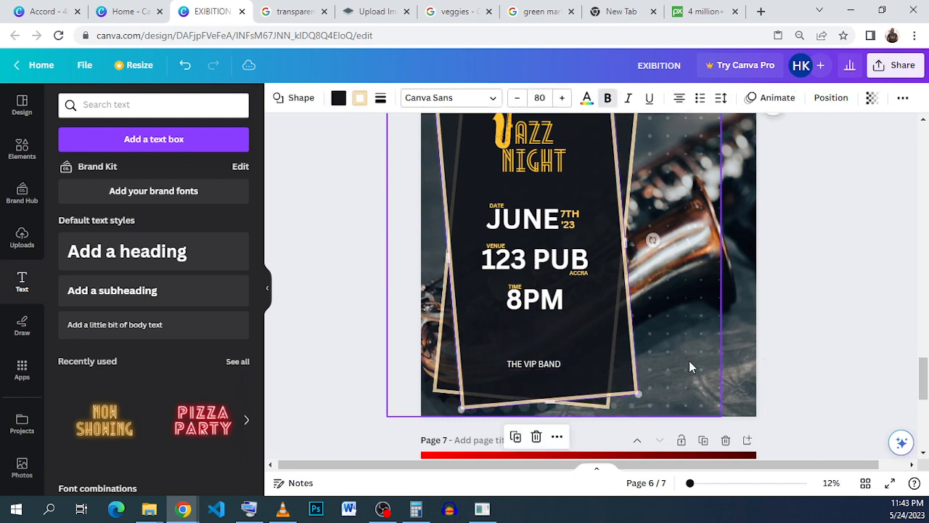
{"action": "left_click", "coordinate": [689, 361]}
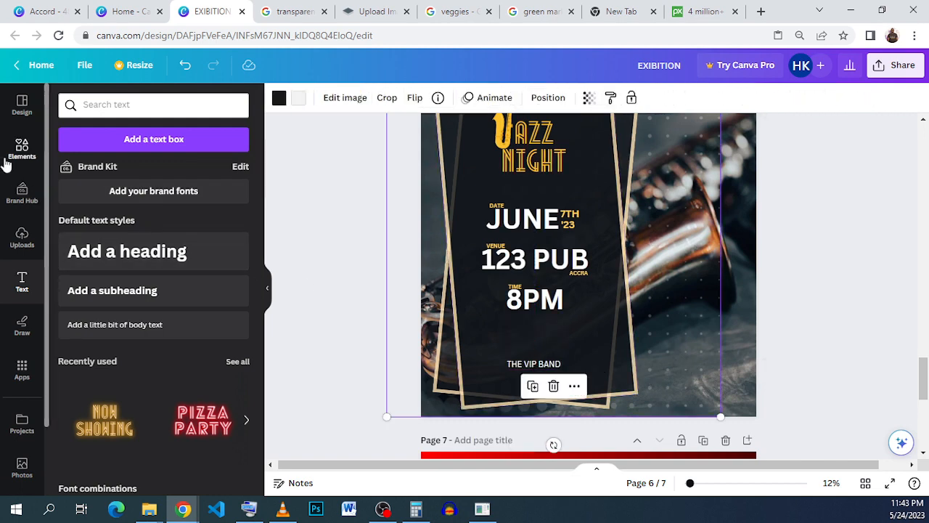
Add the recently used Dots decorative element to the poster and place it over the JAZZ NIGHT title
{"action": "left_click", "coordinate": [26, 151]}
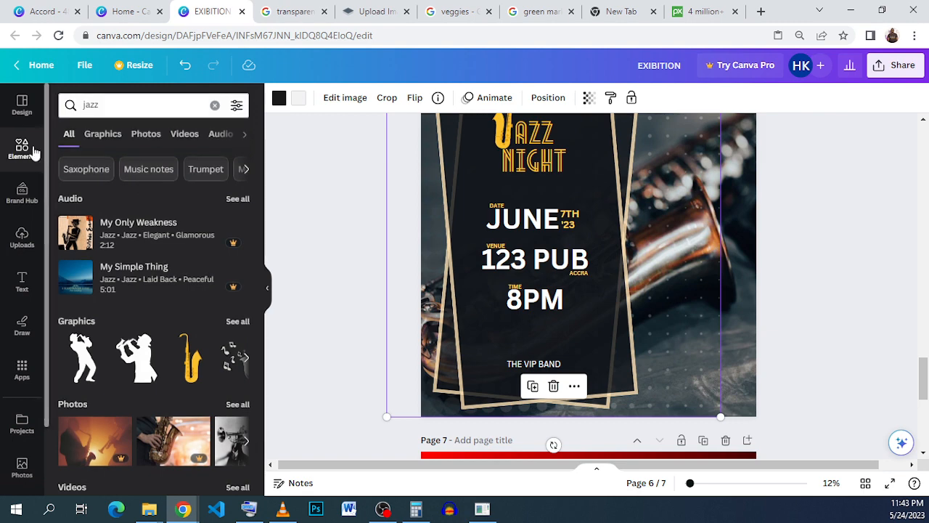
{"action": "left_click", "coordinate": [33, 151]}
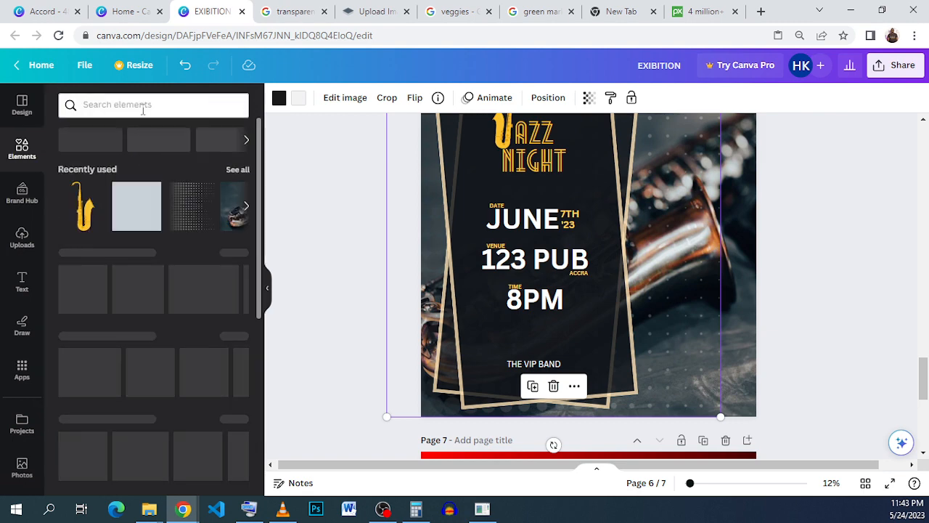
{"action": "left_click", "coordinate": [239, 175]}
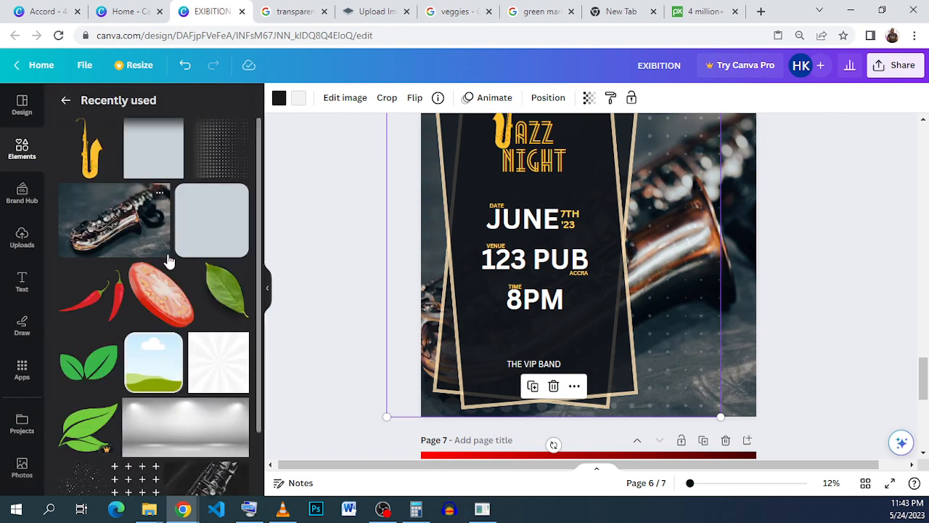
{"action": "scroll", "coordinate": [145, 305], "scroll_direction": "down", "scroll_amount": 3}
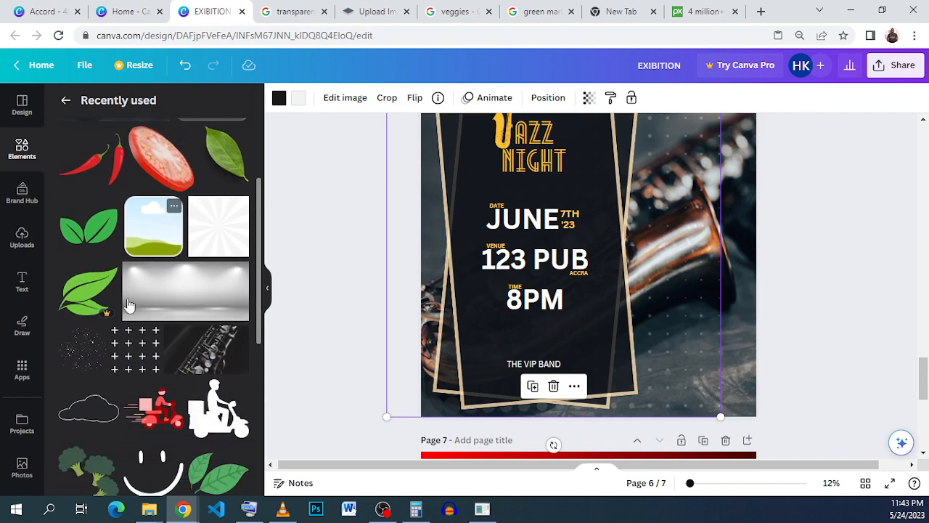
{"action": "left_click", "coordinate": [89, 341]}
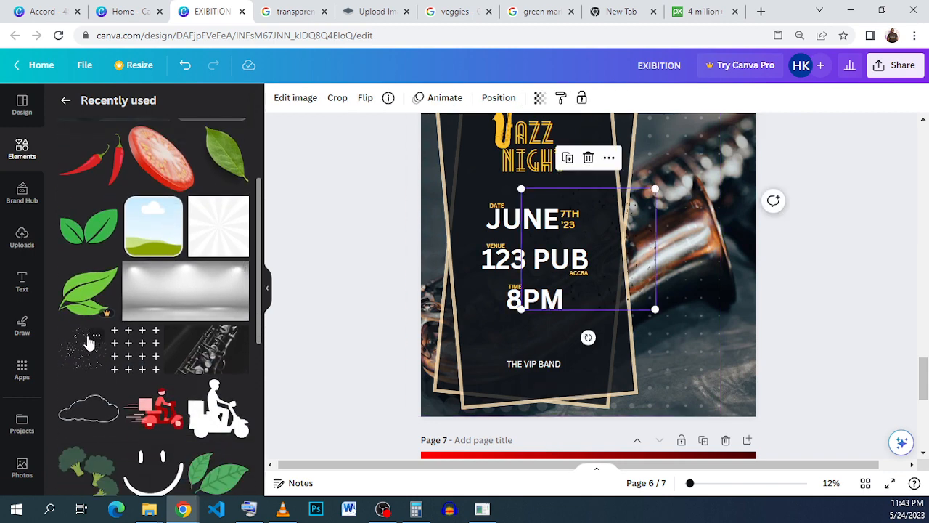
{"action": "left_click", "coordinate": [97, 336]}
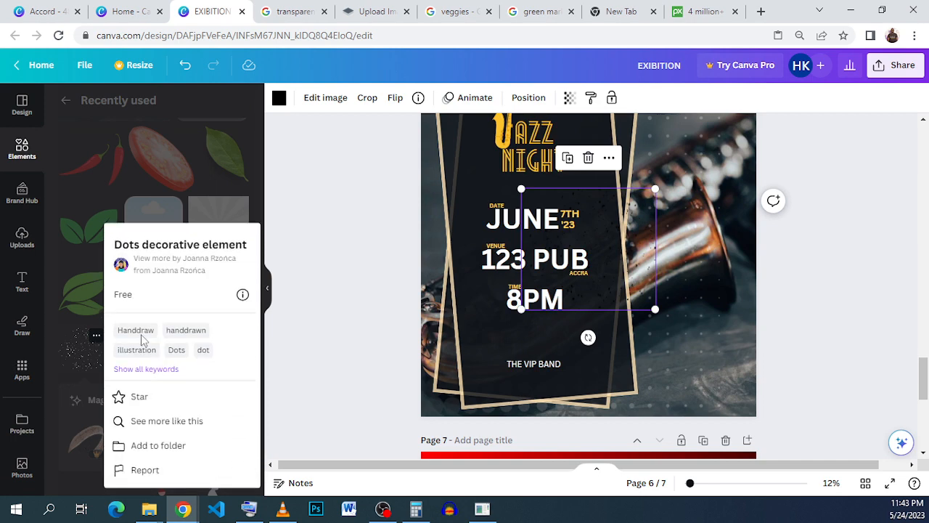
{"action": "left_click_drag", "start_coordinate": [609, 270], "coordinate": [554, 197]}
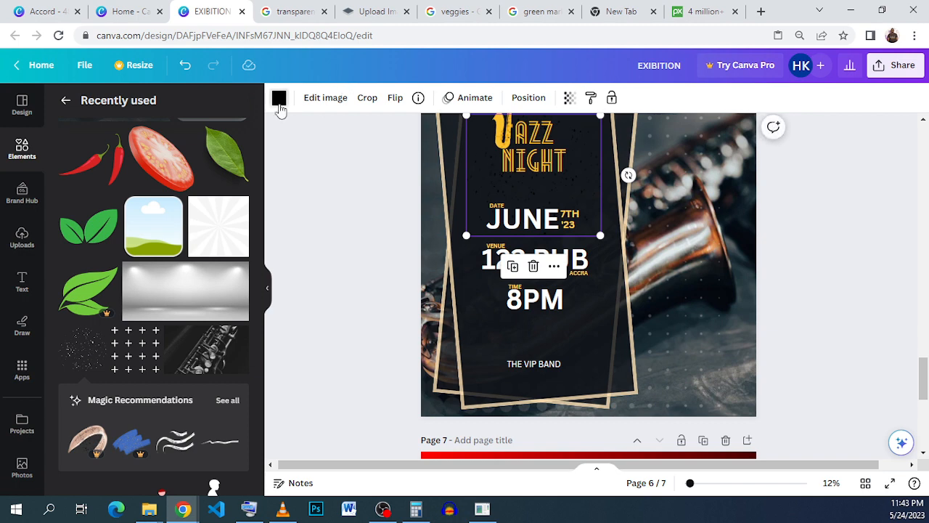
Recolour the dots element with the title's golden yellow and set its transparency to 40
{"action": "left_click", "coordinate": [279, 99]}
{"action": "left_click", "coordinate": [232, 243]}
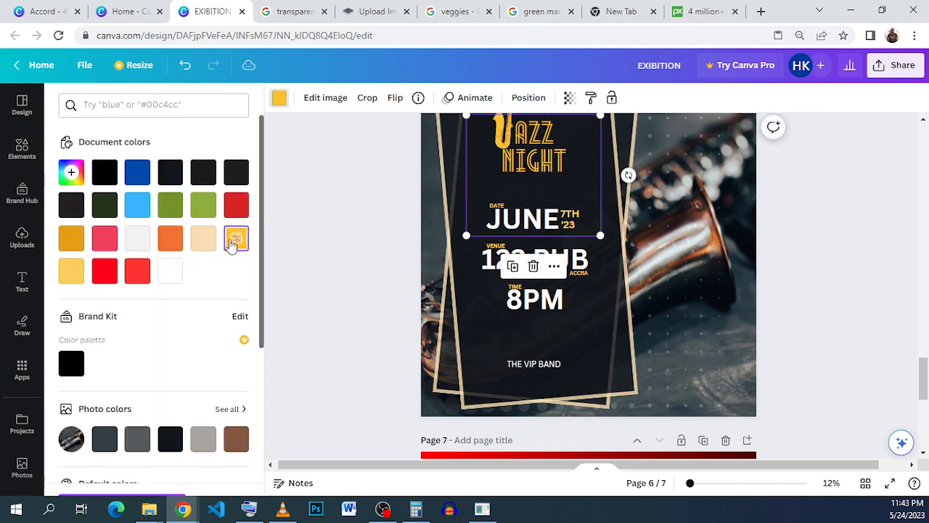
{"action": "left_click", "coordinate": [570, 98]}
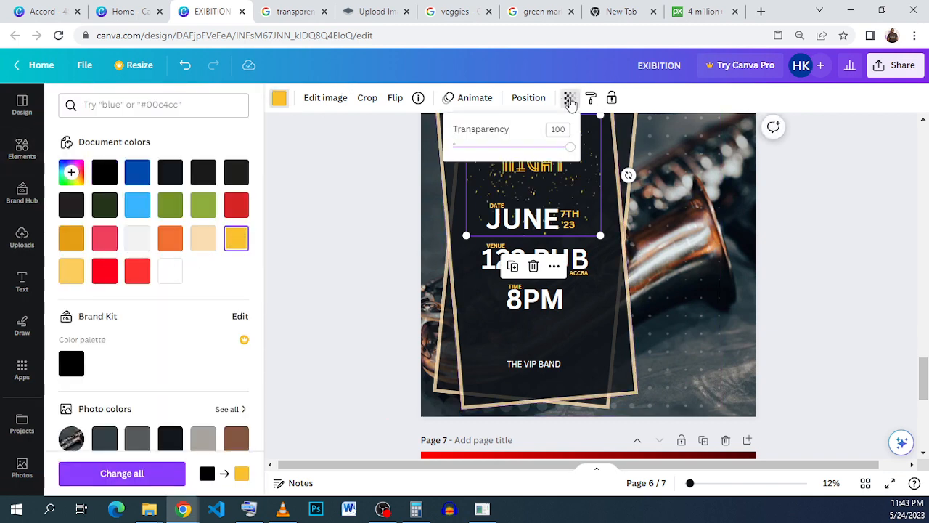
{"action": "left_click", "coordinate": [480, 148]}
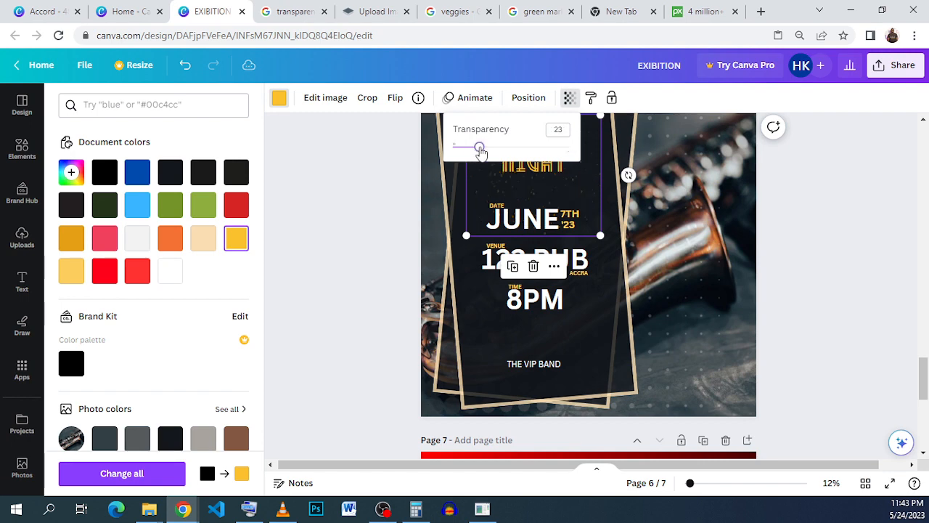
{"action": "left_click", "coordinate": [557, 128]}
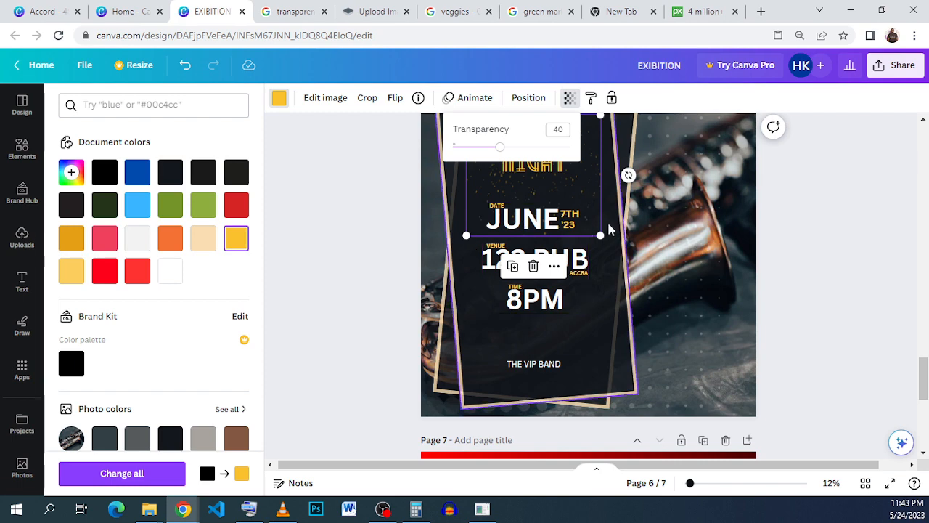
Centre the dots over the JAZZ NIGHT title and layer them behind the text but in front of the dark frames
{"action": "scroll", "coordinate": [605, 222], "scroll_direction": "up", "scroll_amount": 2}
{"action": "left_click_drag", "start_coordinate": [582, 239], "coordinate": [583, 229]}
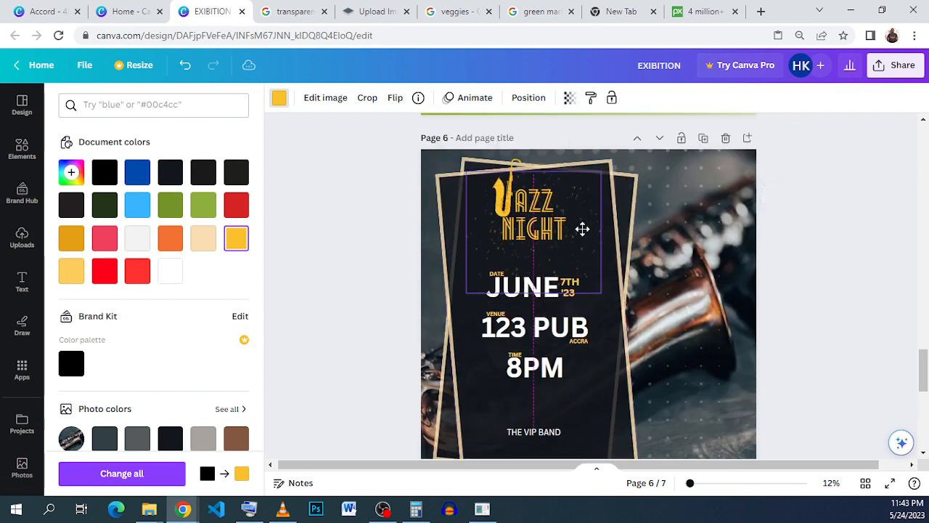
{"action": "left_click", "coordinate": [530, 97]}
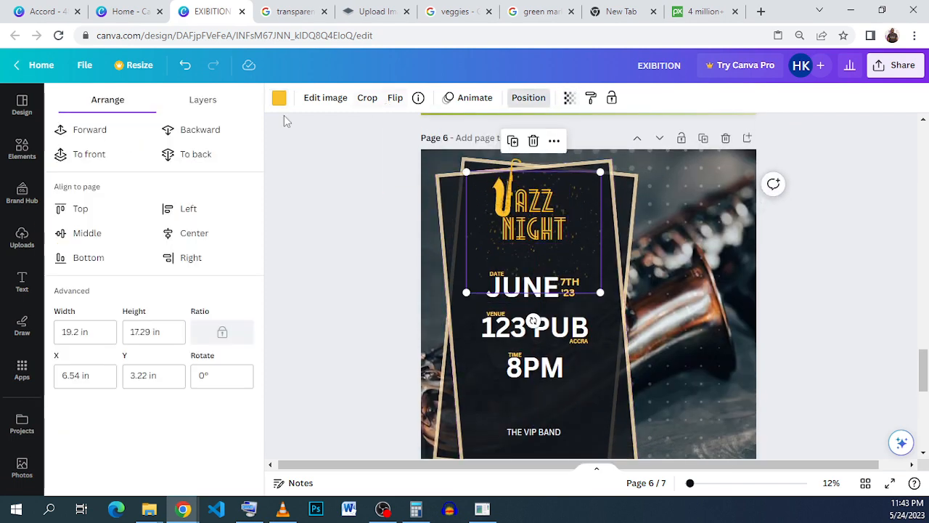
{"action": "left_click", "coordinate": [228, 154]}
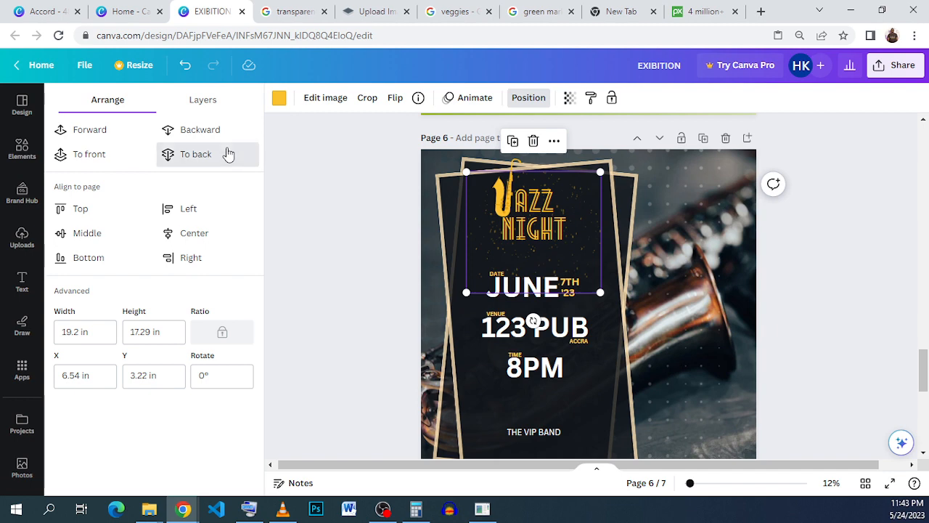
{"action": "left_click", "coordinate": [76, 140]}
{"action": "left_click", "coordinate": [76, 140]}
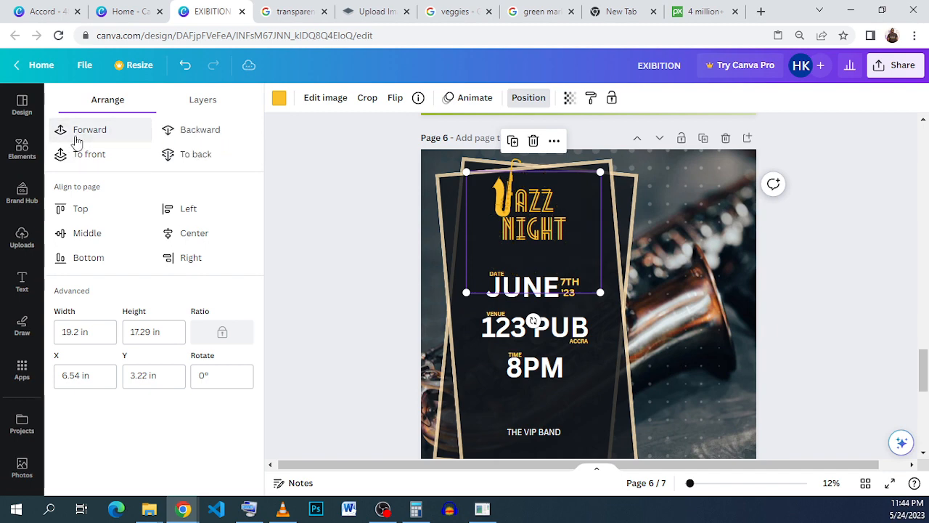
{"action": "left_click", "coordinate": [76, 140]}
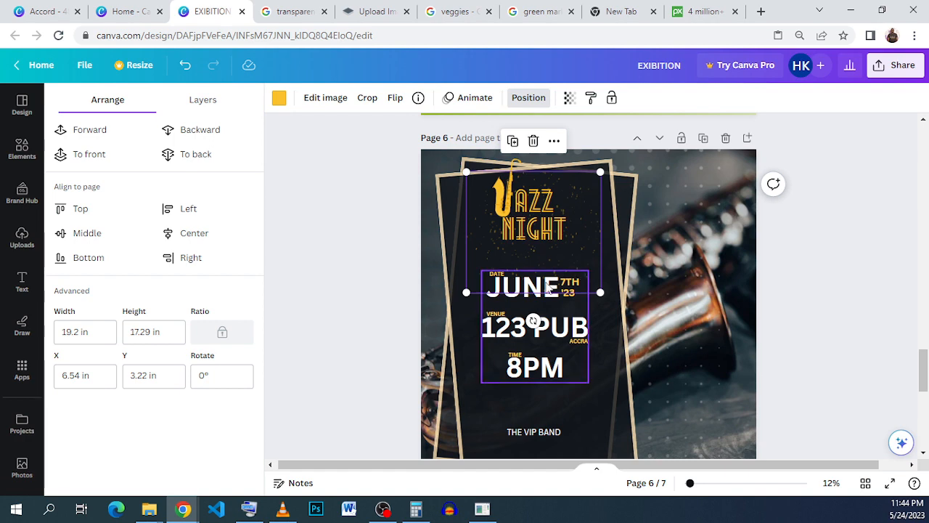
Duplicate the dots element and place the copy over the event details in the lower half of the frame
{"action": "left_click", "coordinate": [516, 149]}
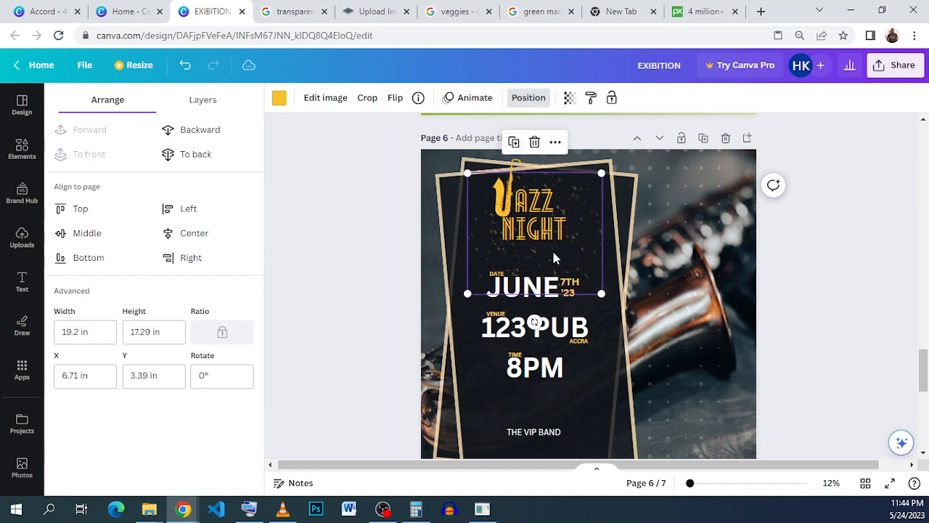
{"action": "left_click_drag", "start_coordinate": [551, 248], "coordinate": [550, 368]}
{"action": "scroll", "coordinate": [532, 304], "scroll_direction": "down", "scroll_amount": 1}
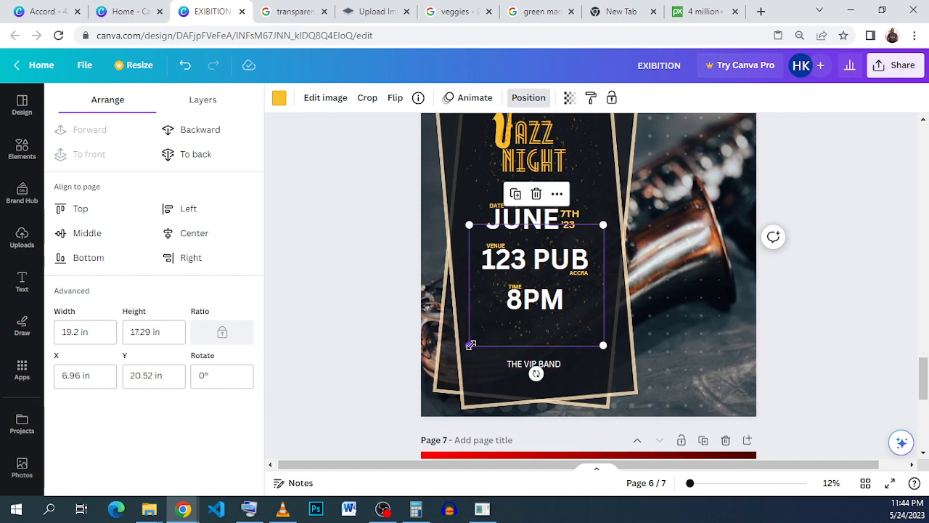
Enlarge the copied dots to about 21.36 by 19.24 in and layer them behind the event details but in front of the dark frames
{"action": "left_click_drag", "start_coordinate": [471, 345], "coordinate": [469, 371]}
{"action": "left_click_drag", "start_coordinate": [503, 339], "coordinate": [508, 342]}
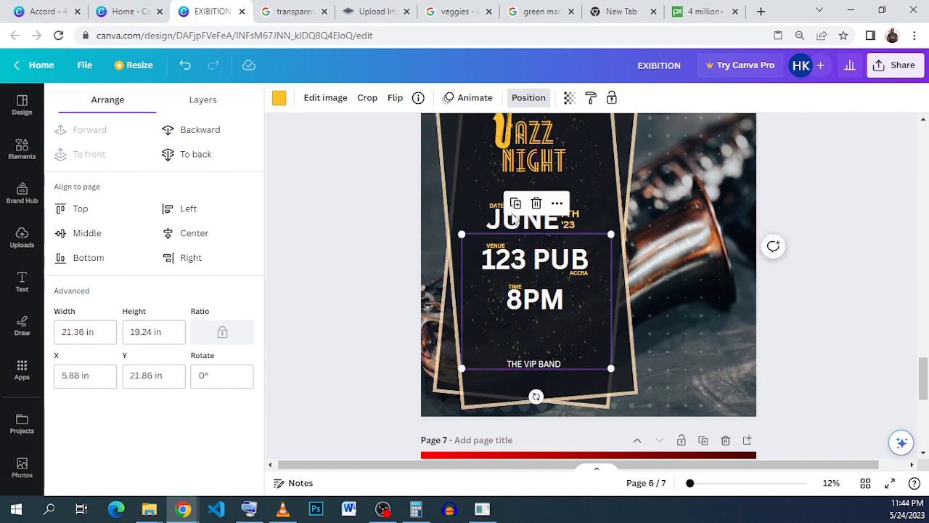
{"action": "left_click", "coordinate": [186, 154]}
{"action": "left_click", "coordinate": [109, 130]}
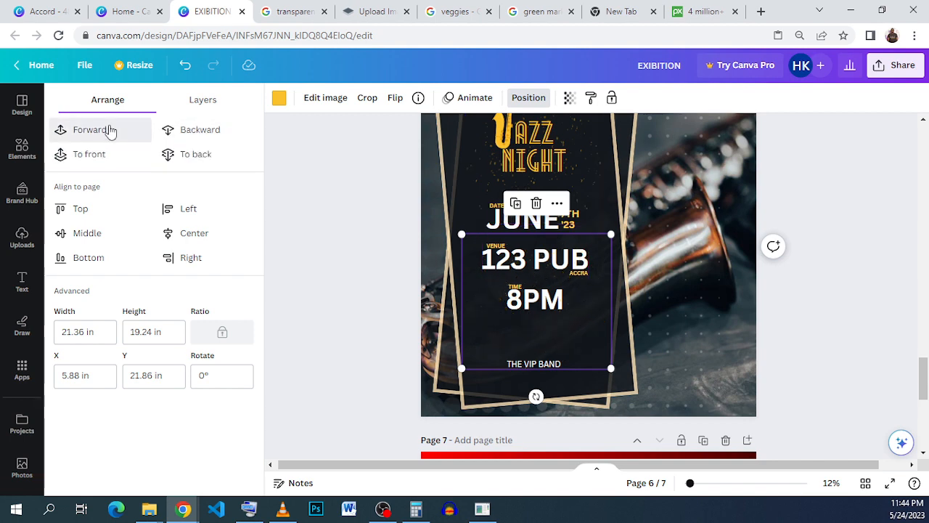
{"action": "left_click", "coordinate": [109, 130]}
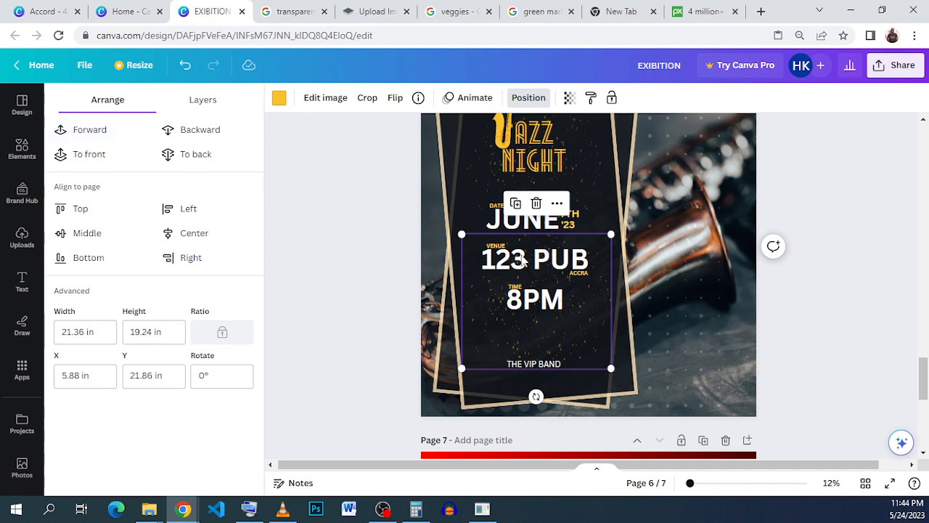
{"action": "left_click", "coordinate": [187, 137]}
{"action": "left_click", "coordinate": [643, 350]}
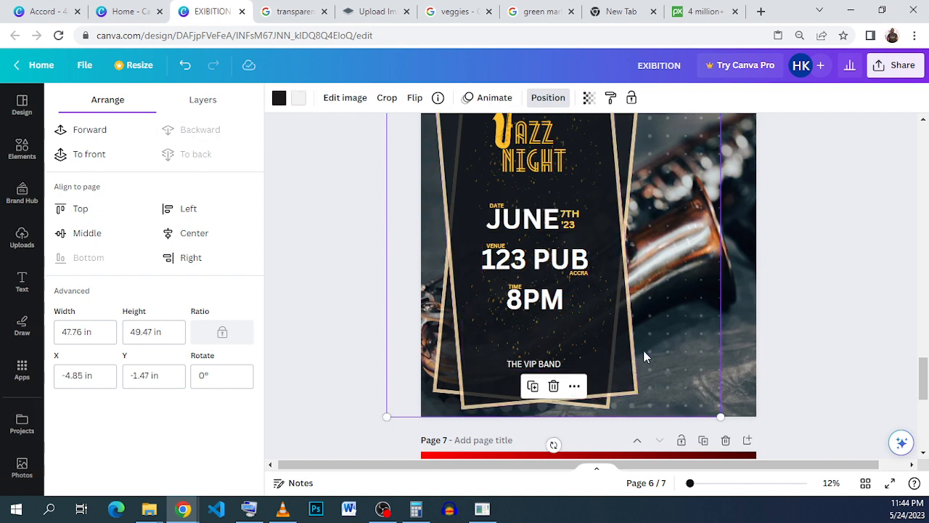
{"action": "scroll", "coordinate": [605, 321], "scroll_direction": "down", "scroll_amount": 1}
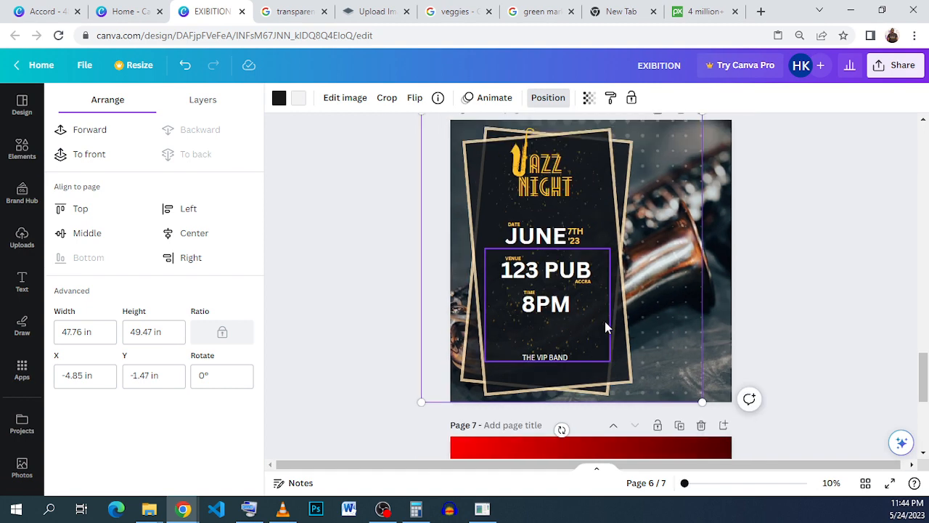
{"action": "left_click", "coordinate": [754, 325]}
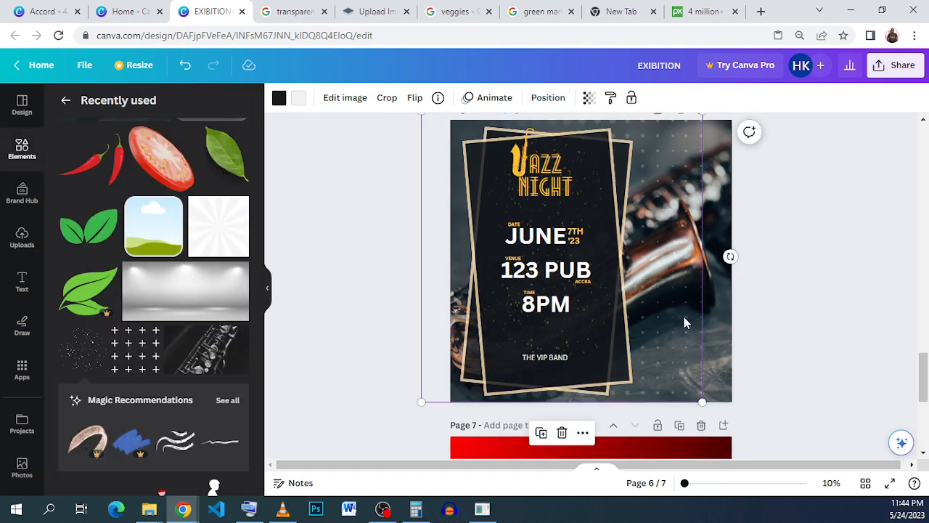
After checking the Accord design's background lettering, add the yellow HUGE SALE hollow text combination to the poster beside the frames
{"action": "left_click", "coordinate": [44, 11]}
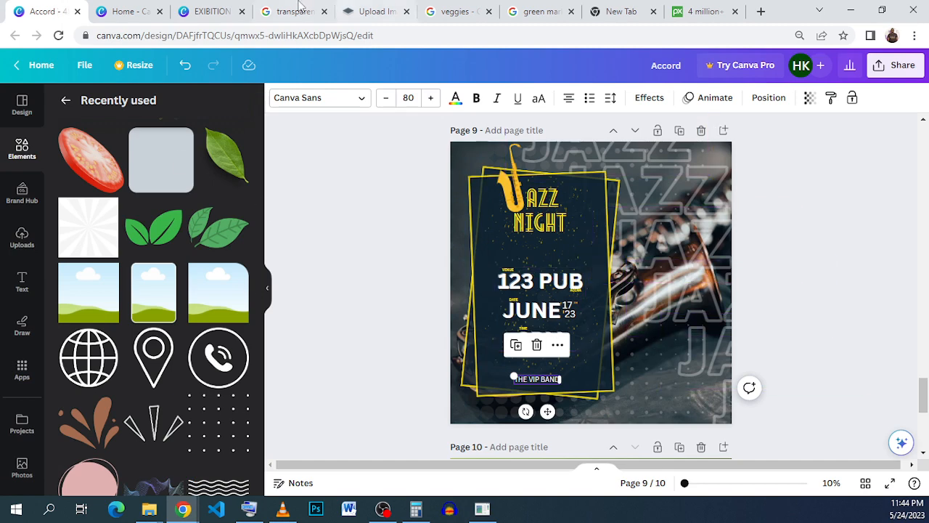
{"action": "left_click", "coordinate": [194, 15]}
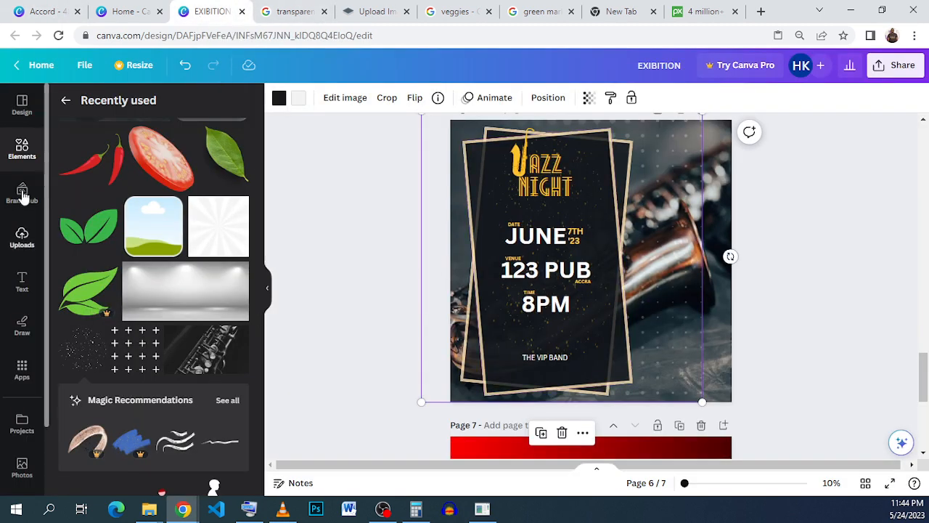
{"action": "left_click", "coordinate": [28, 279]}
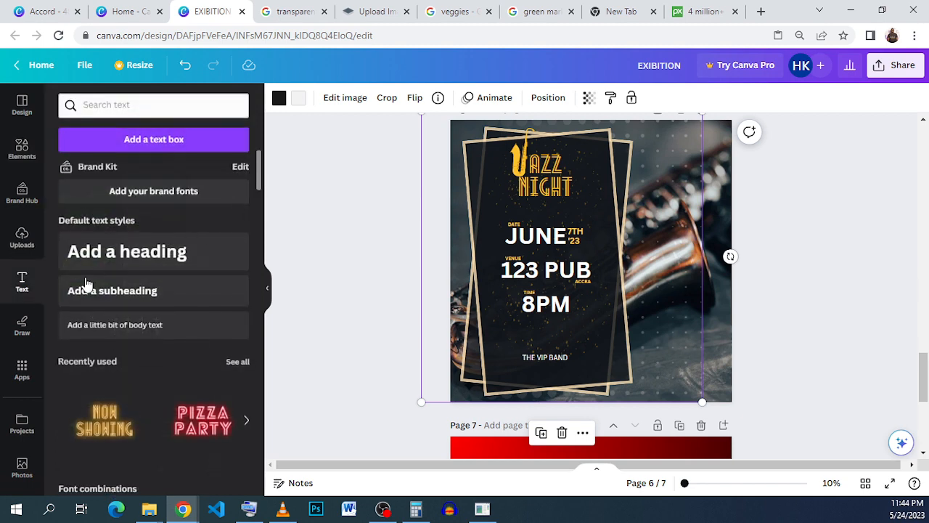
{"action": "scroll", "coordinate": [96, 283], "scroll_direction": "down", "scroll_amount": 1}
{"action": "scroll", "coordinate": [29, 284], "scroll_direction": "down", "scroll_amount": 2}
{"action": "scroll", "coordinate": [126, 292], "scroll_direction": "down", "scroll_amount": 5}
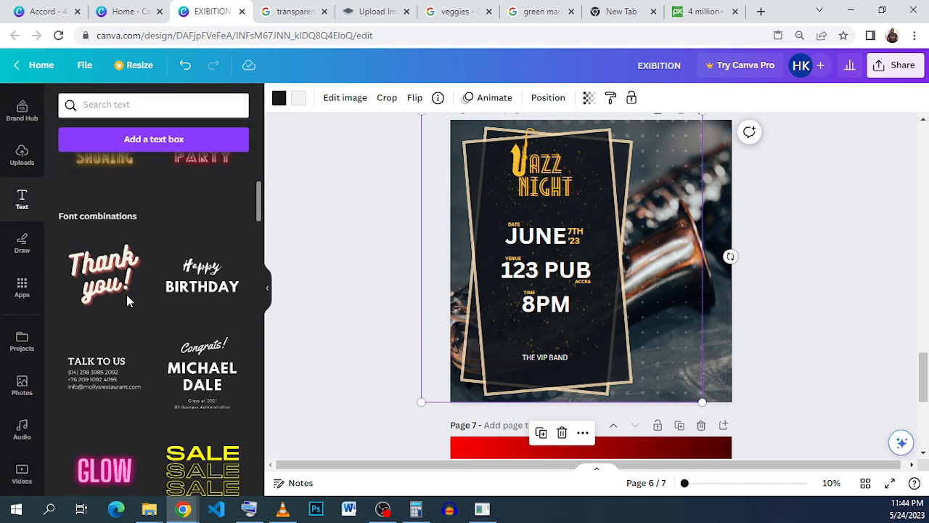
{"action": "scroll", "coordinate": [147, 307], "scroll_direction": "down", "scroll_amount": 5}
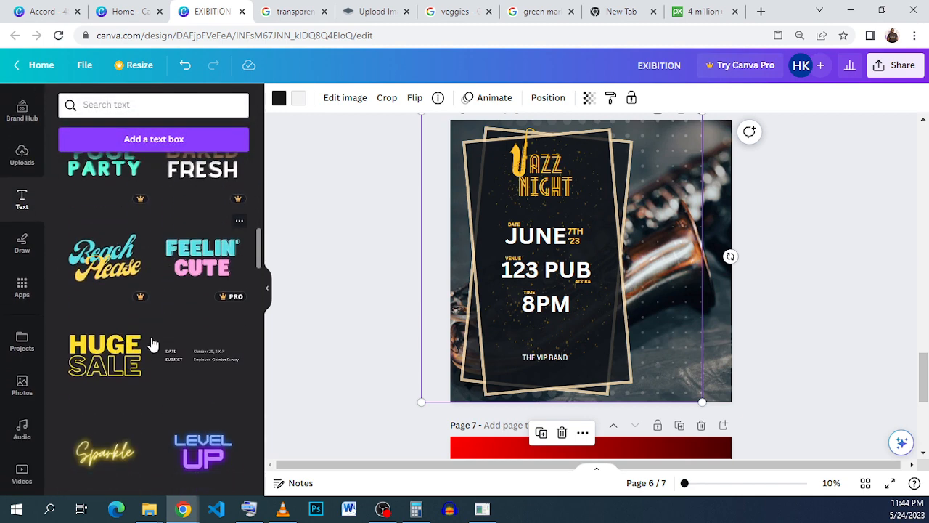
{"action": "left_click", "coordinate": [141, 320]}
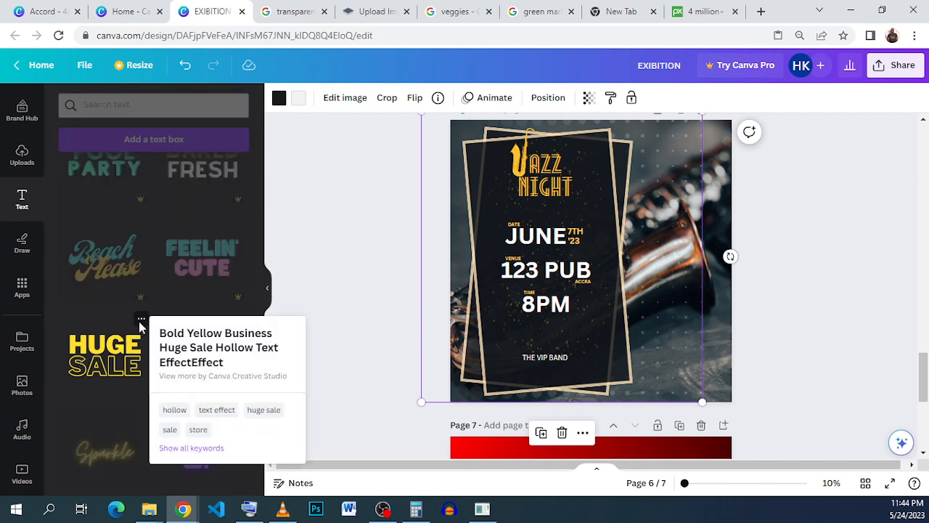
{"action": "left_click", "coordinate": [115, 359]}
{"action": "left_click_drag", "start_coordinate": [115, 359], "coordinate": [675, 231]}
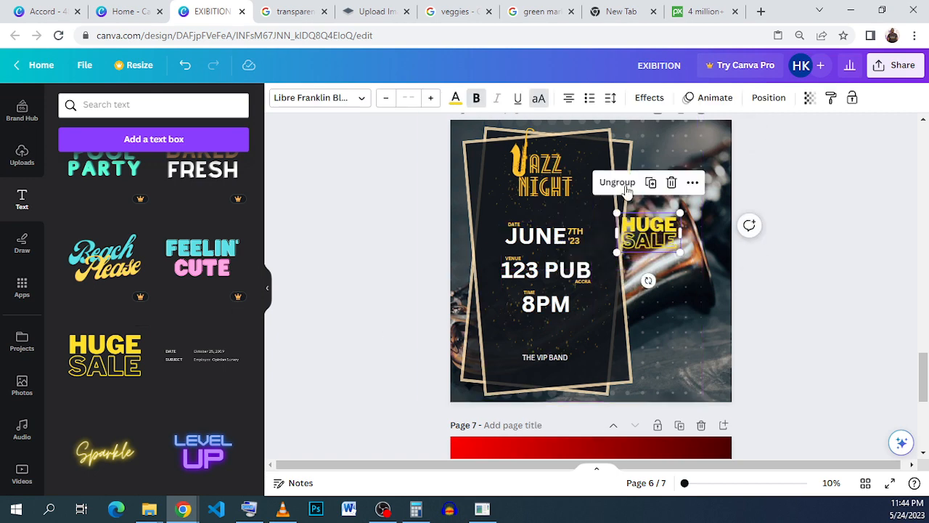
Ungroup the HUGE SALE text and delete the solid HUGE line, keeping only the outlined SALE
{"action": "left_click", "coordinate": [621, 187]}
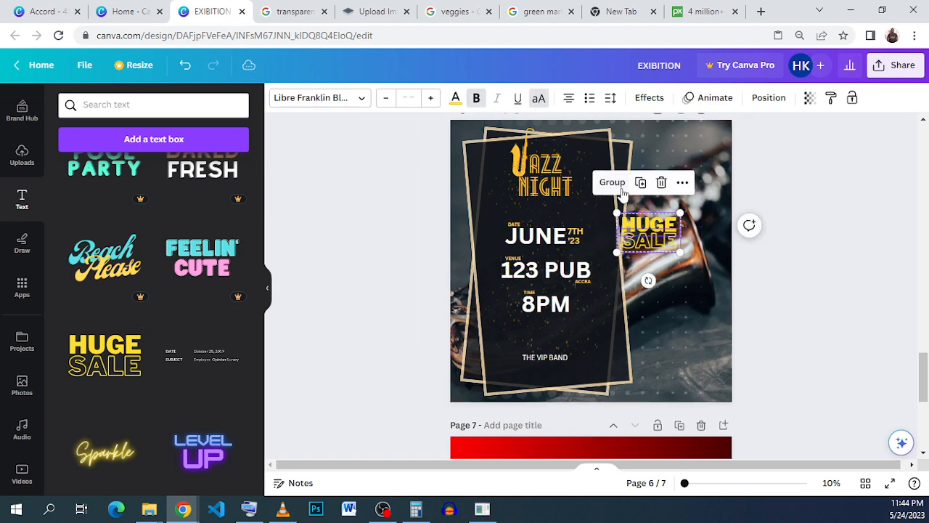
{"action": "left_click", "coordinate": [709, 233]}
{"action": "left_click", "coordinate": [665, 225]}
{"action": "left_click", "coordinate": [650, 183]}
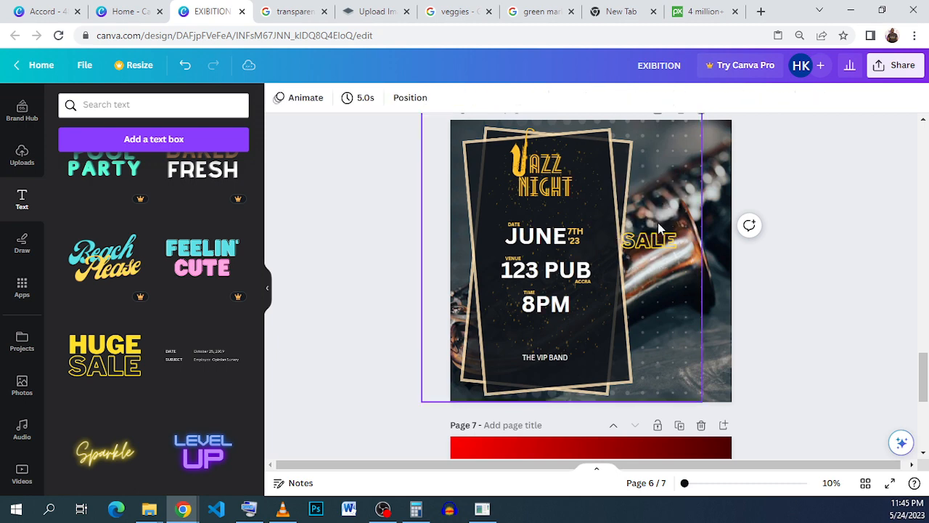
Replace the outlined SALE text with JAZZ and enlarge it to a font size of about 622
{"action": "left_click", "coordinate": [650, 239]}
{"action": "left_click", "coordinate": [649, 239]}
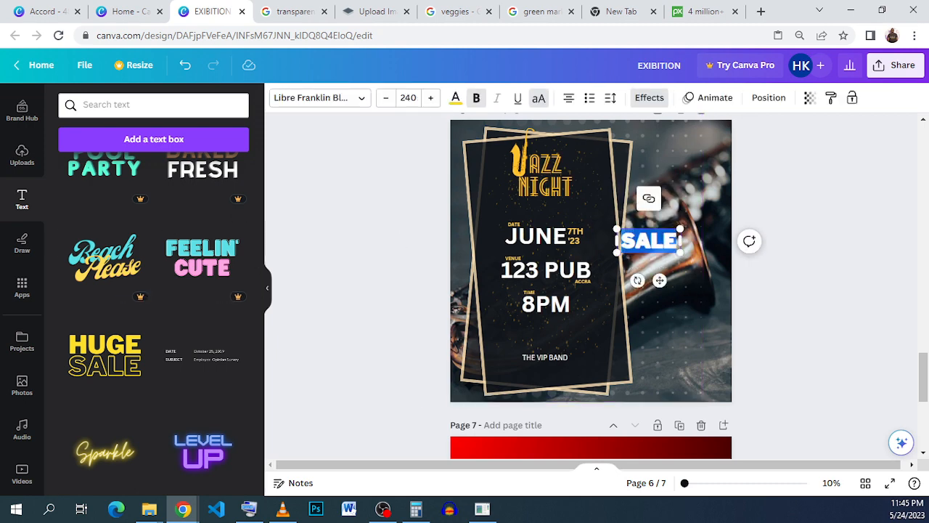
{"action": "type", "text": "JA"}
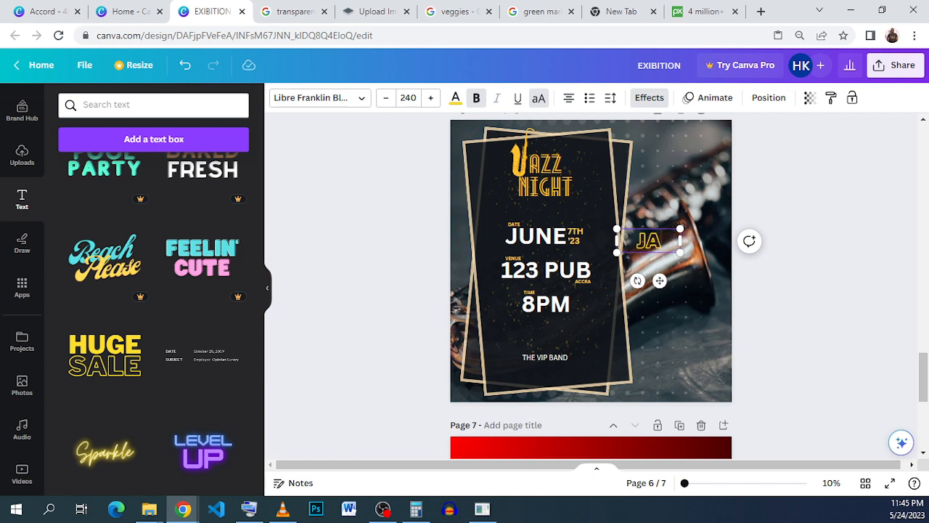
{"action": "type", "text": "ZZ"}
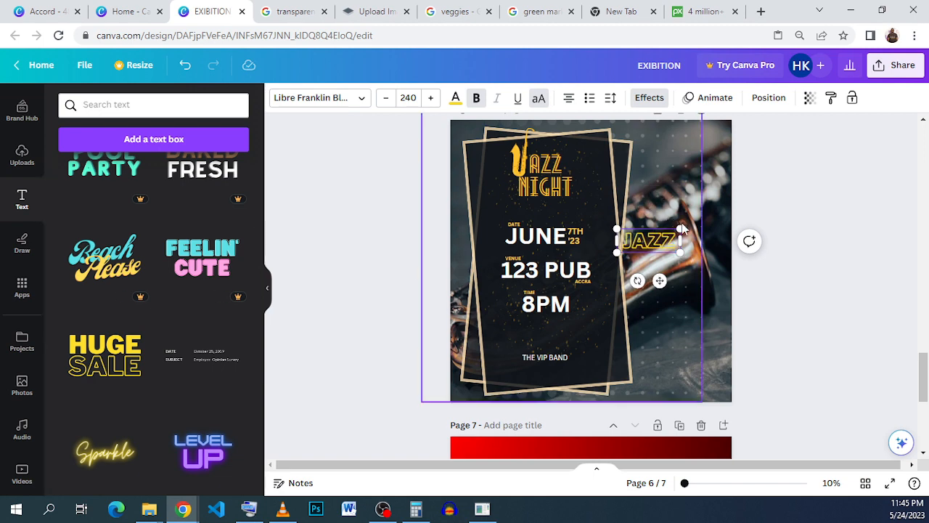
{"action": "left_click_drag", "start_coordinate": [681, 228], "coordinate": [761, 131]}
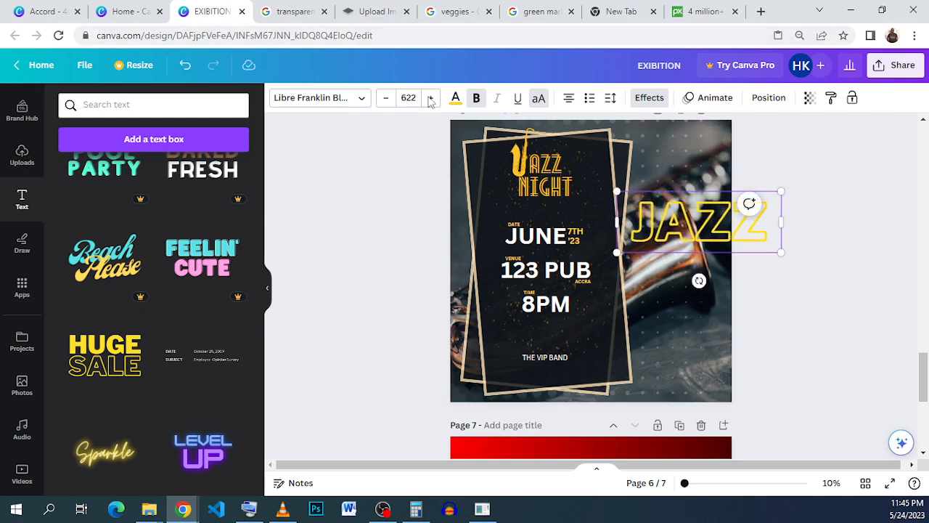
Recolour the outlined JAZZ text white and set its transparency to 39
{"action": "left_click", "coordinate": [456, 99]}
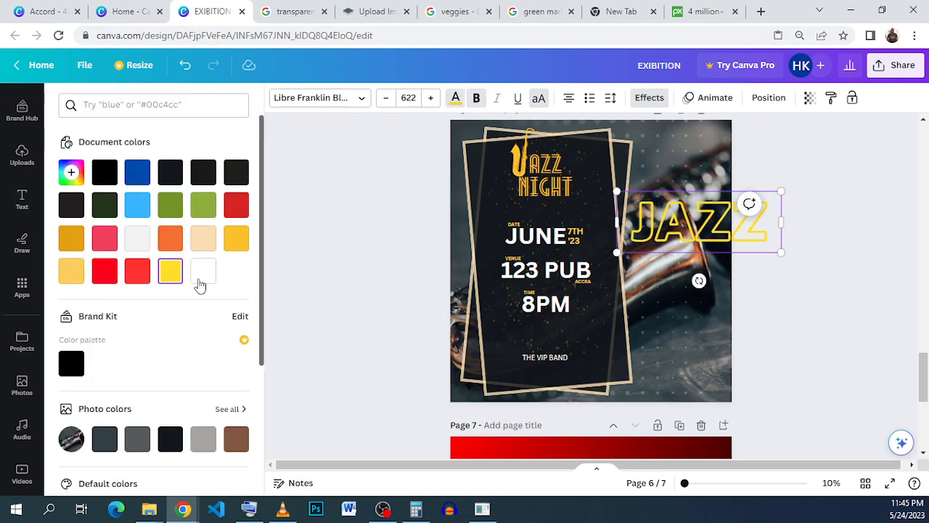
{"action": "left_click", "coordinate": [202, 279]}
{"action": "double_click", "coordinate": [682, 218]}
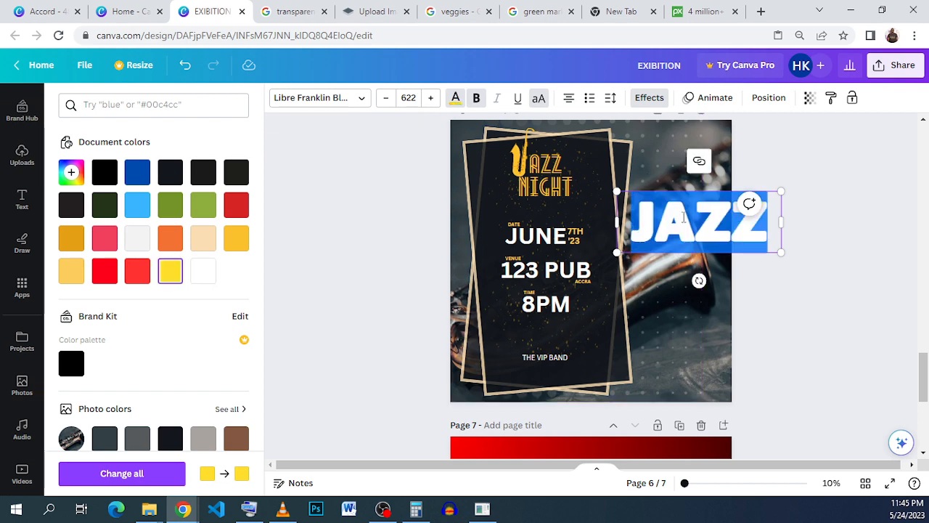
{"action": "left_click", "coordinate": [203, 271]}
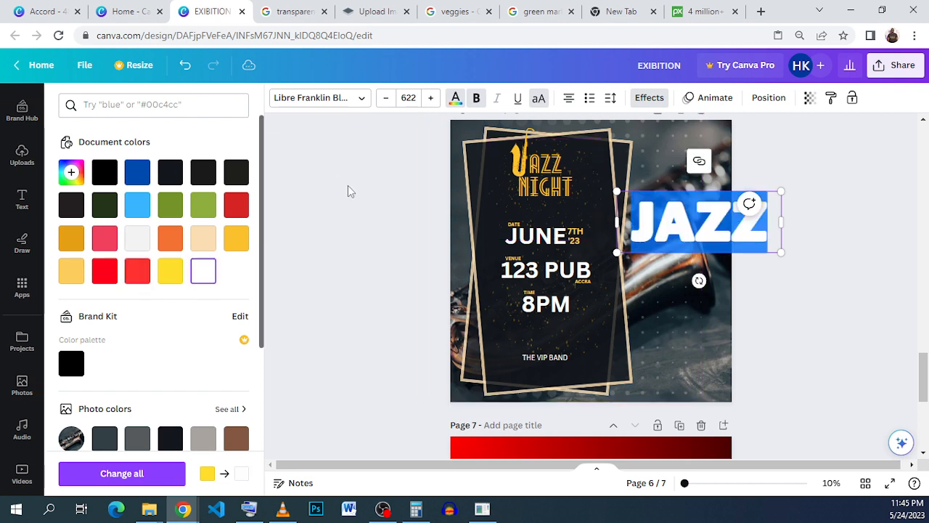
{"action": "left_click", "coordinate": [809, 98]}
{"action": "left_click", "coordinate": [738, 147]}
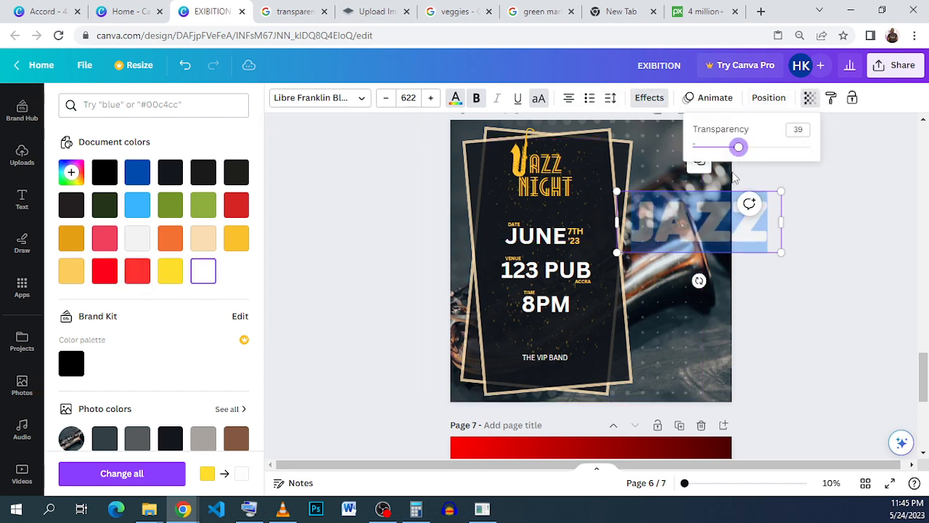
{"action": "left_click", "coordinate": [682, 305]}
Move the outlined JAZZ to the poster's top edge at about X 14.5, Y -1.96 in and layer it behind the frames
{"action": "left_click", "coordinate": [723, 223]}
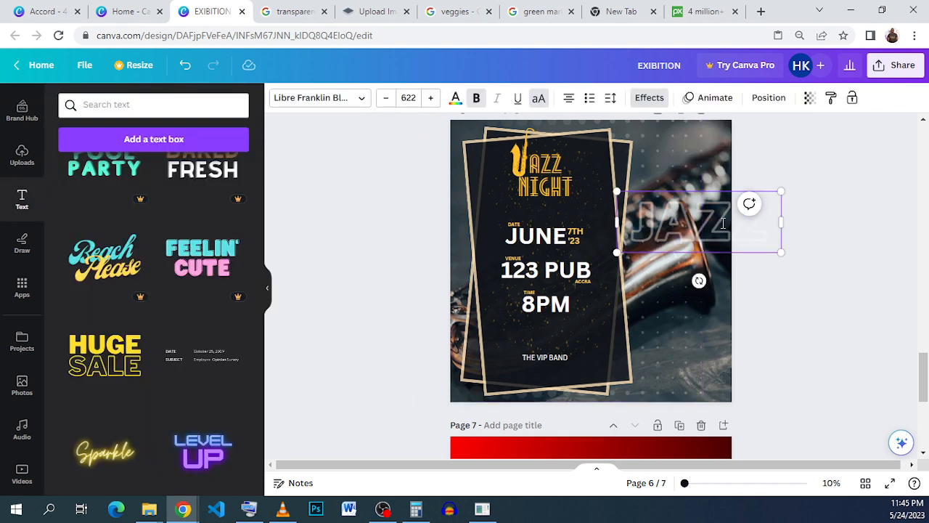
{"action": "scroll", "coordinate": [854, 268], "scroll_direction": "up", "scroll_amount": 2}
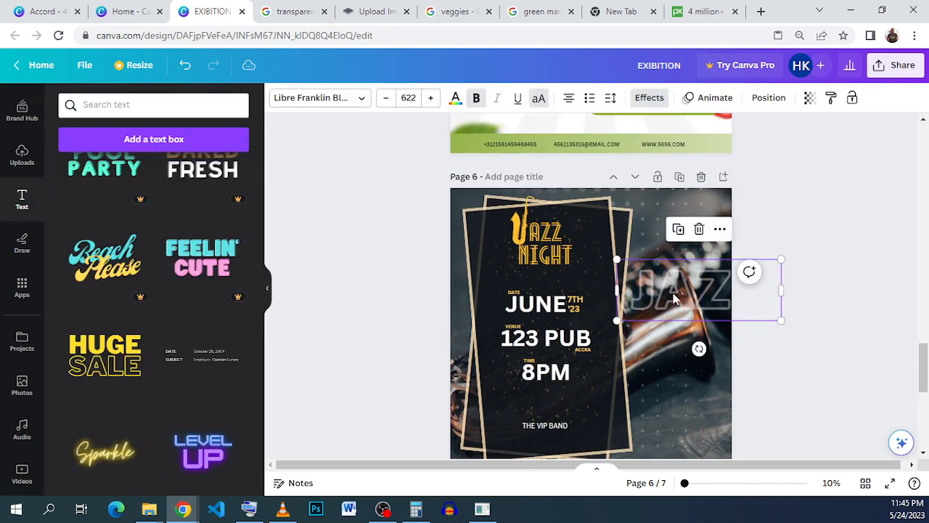
{"action": "left_click_drag", "start_coordinate": [674, 298], "coordinate": [589, 211]}
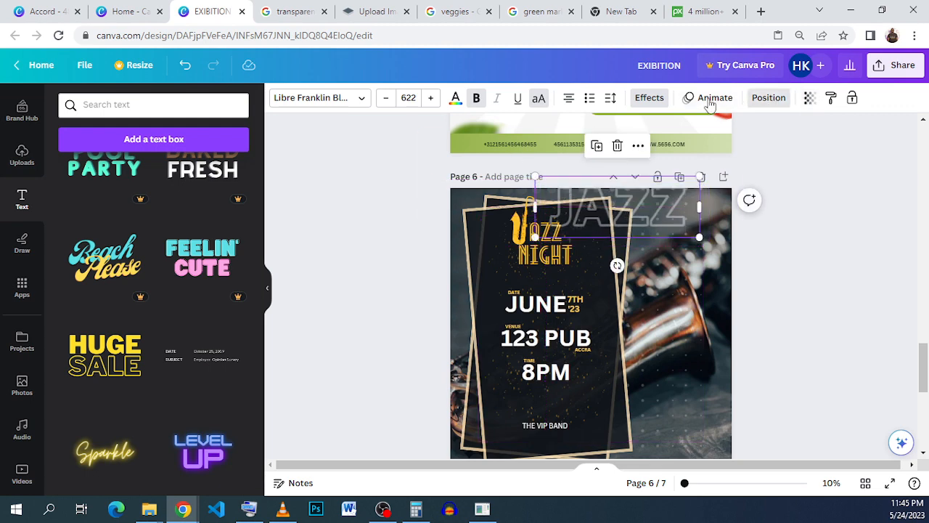
{"action": "left_click", "coordinate": [769, 97]}
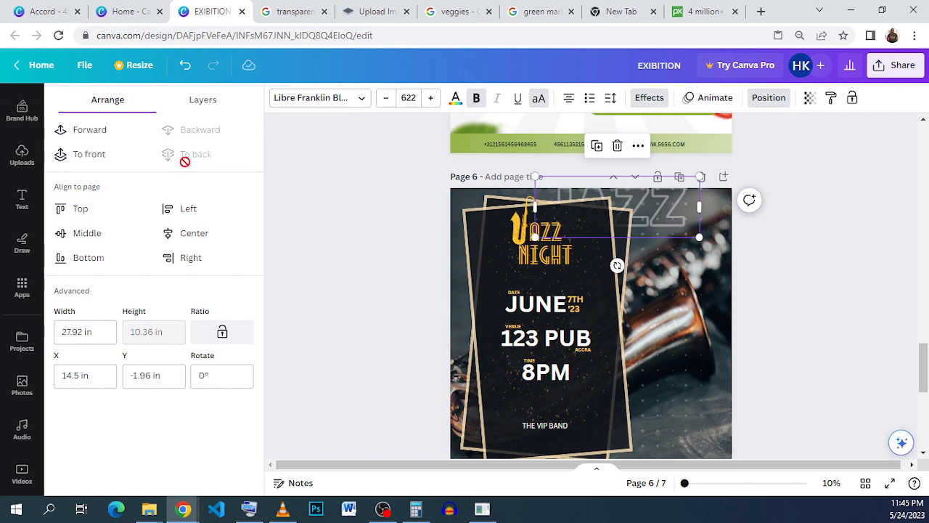
Duplicate the outlined JAZZ, offset the copy down and right to about X 20.08, Y 4.68 in, and send it behind the frames
{"action": "left_click", "coordinate": [596, 146]}
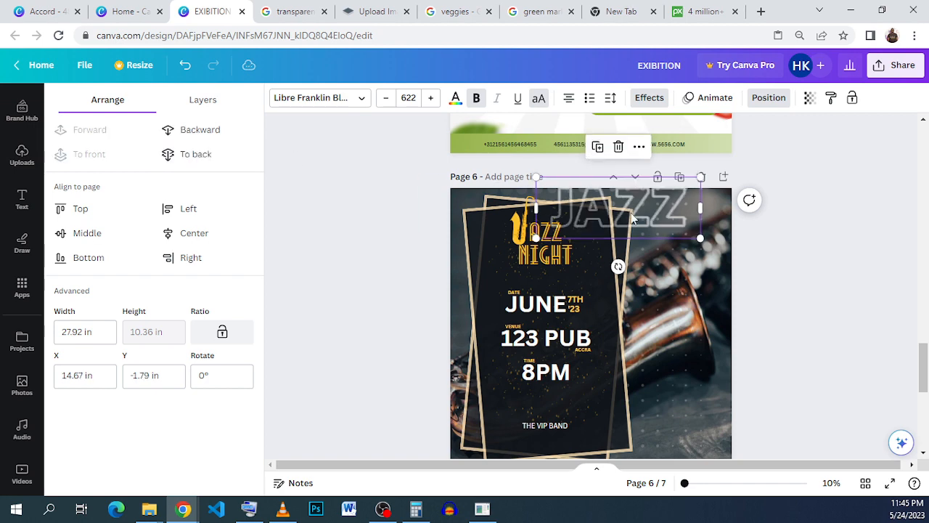
{"action": "left_click_drag", "start_coordinate": [634, 217], "coordinate": [666, 251]}
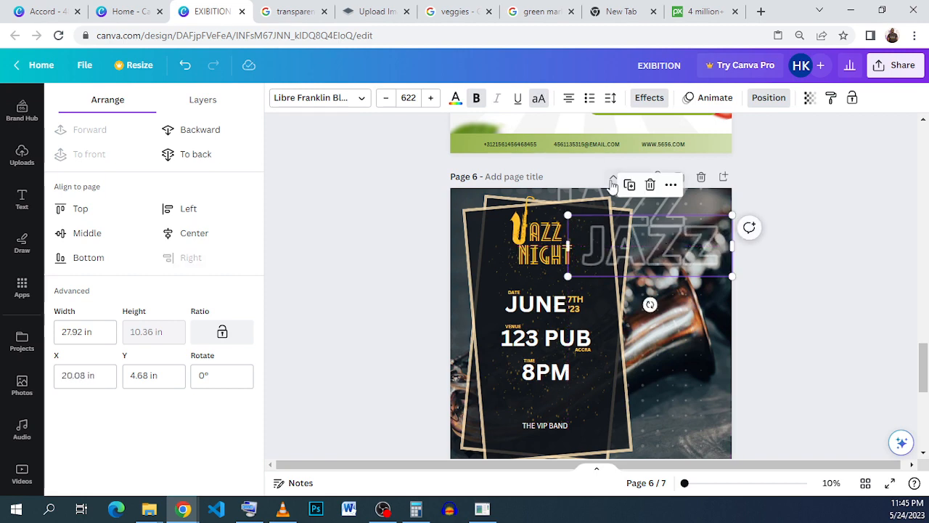
{"action": "left_click", "coordinate": [209, 152]}
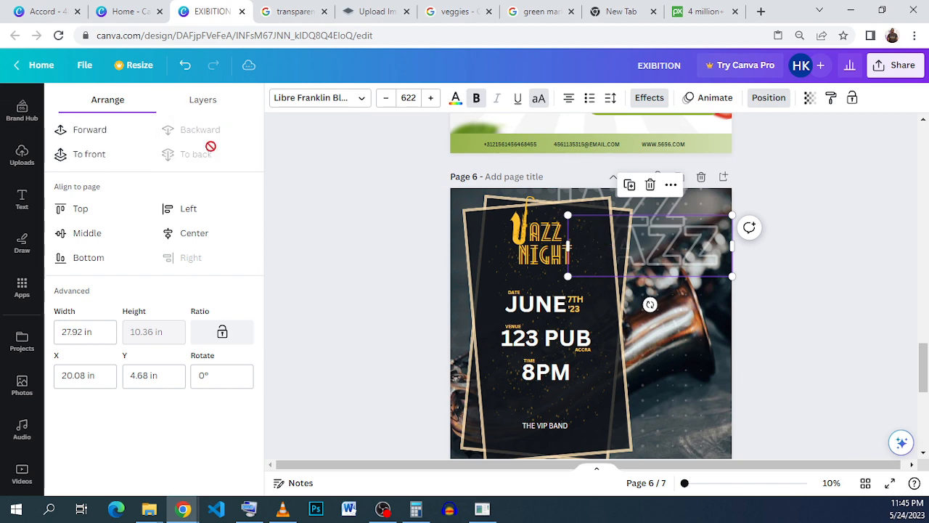
Duplicate the outlined JAZZ four more times so the copies continue diagonally down the poster over the saxophone
{"action": "left_click", "coordinate": [630, 186]}
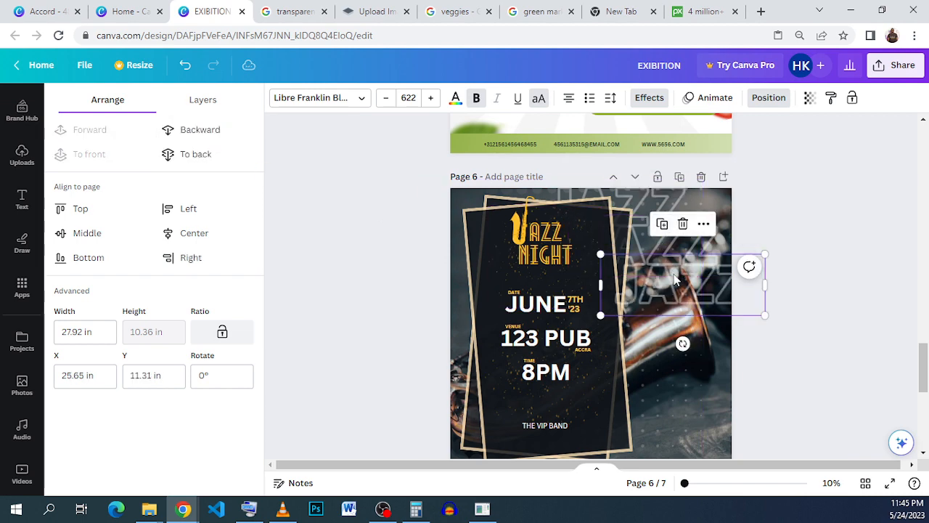
{"action": "left_click", "coordinate": [661, 223]}
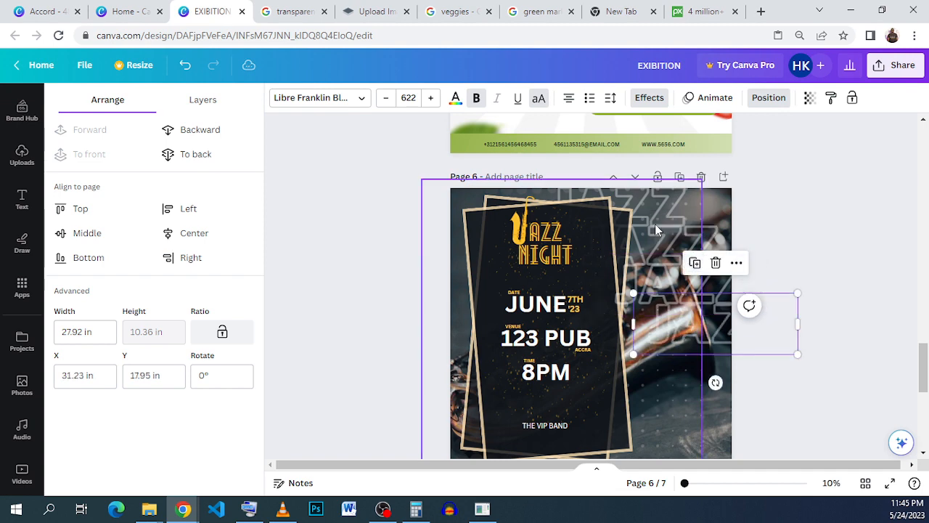
{"action": "left_click", "coordinate": [695, 263]}
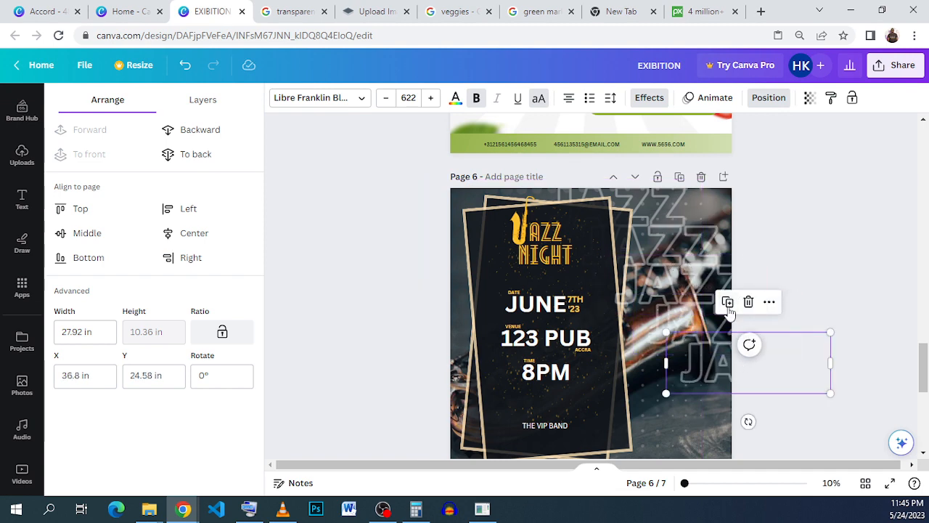
{"action": "left_click", "coordinate": [727, 301]}
{"action": "left_click", "coordinate": [814, 318]}
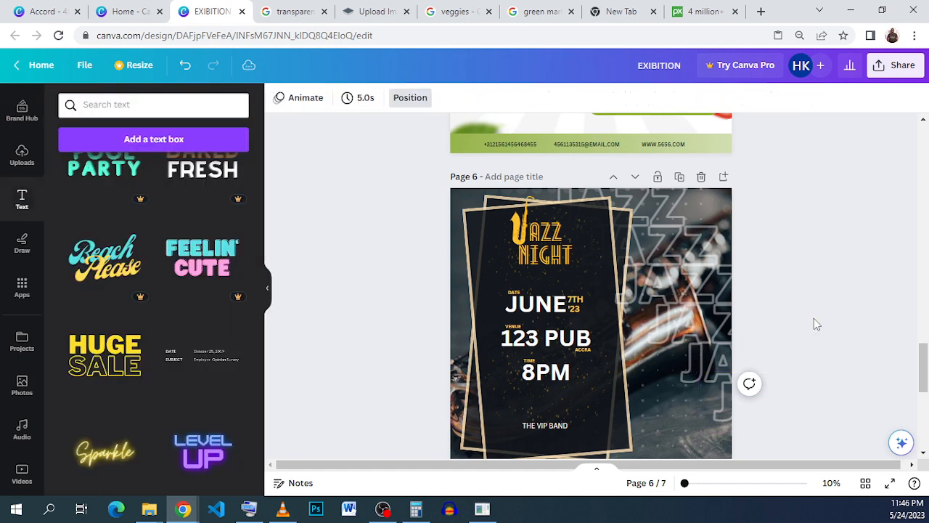
{"action": "scroll", "coordinate": [813, 318], "scroll_direction": "down", "scroll_amount": 2}
{"action": "left_click_drag", "start_coordinate": [838, 344], "coordinate": [710, 163]}
{"action": "left_click", "coordinate": [875, 260]}
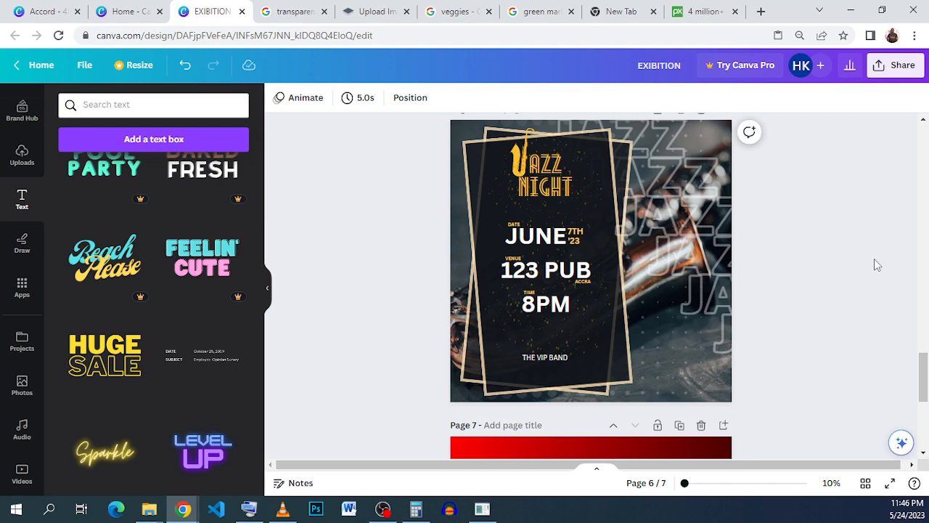
{"action": "scroll", "coordinate": [874, 259], "scroll_direction": "down", "scroll_amount": 1}
{"action": "scroll", "coordinate": [874, 259], "scroll_direction": "up", "scroll_amount": 1}
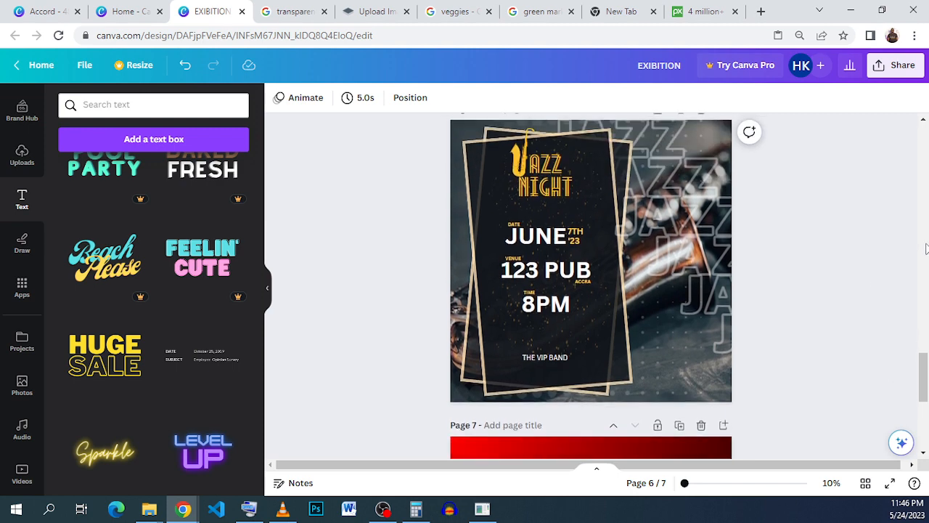